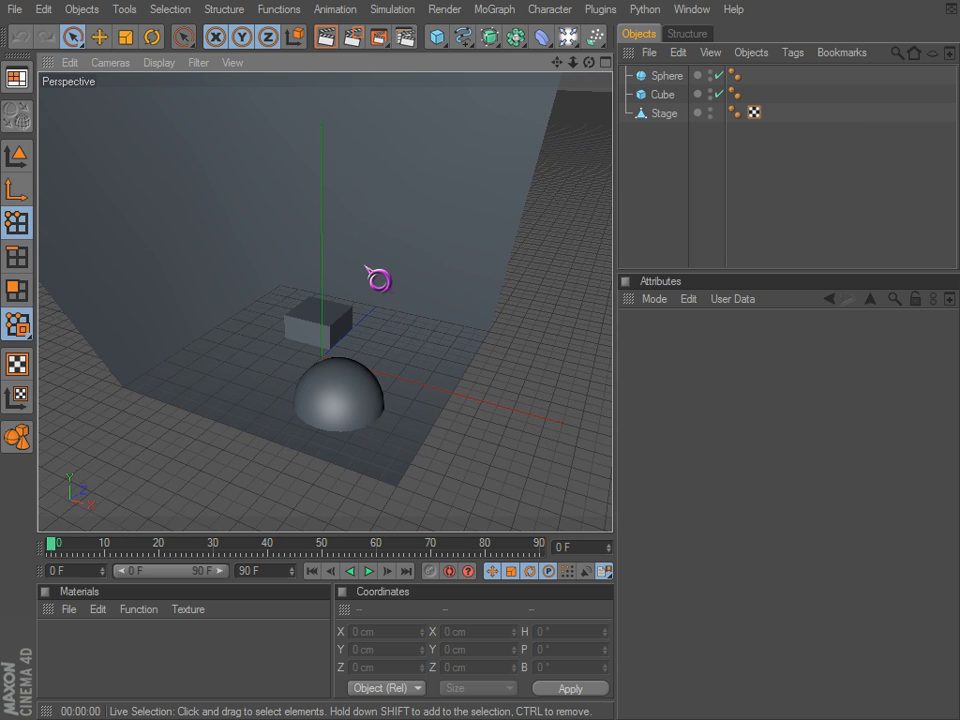
Add a spot light to the scene.
left_click_drag(362, 276, 442, 351, "alt")
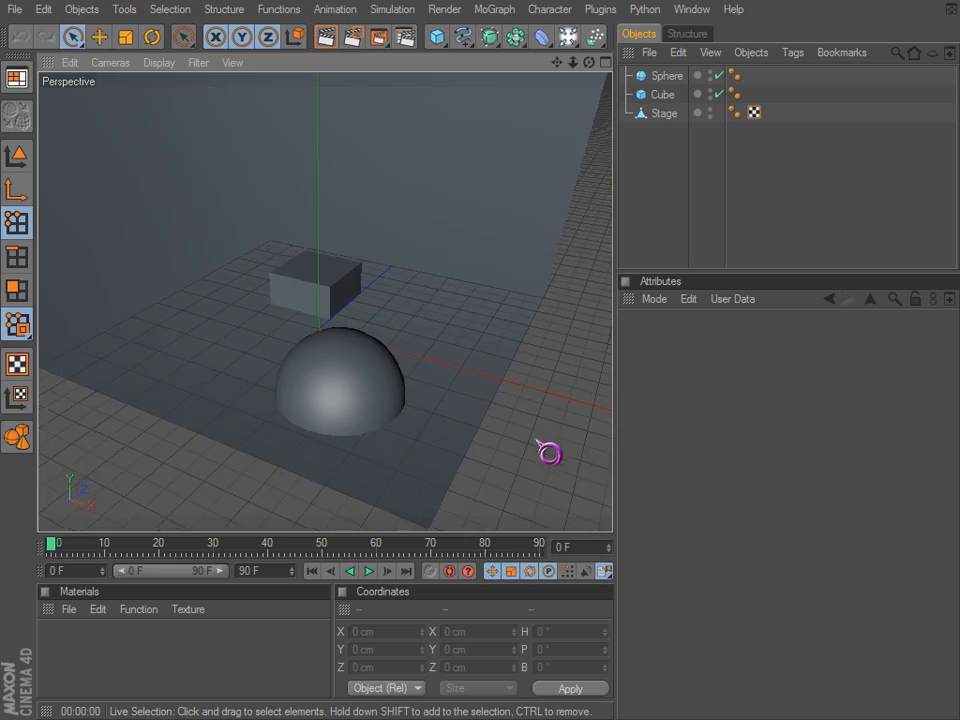
mouse_move(549, 455)
left_mouse_down("alt")
mouse_move(566, 437)
mouse_move(545, 464)
mouse_move(548, 455)
left_mouse_up("alt")
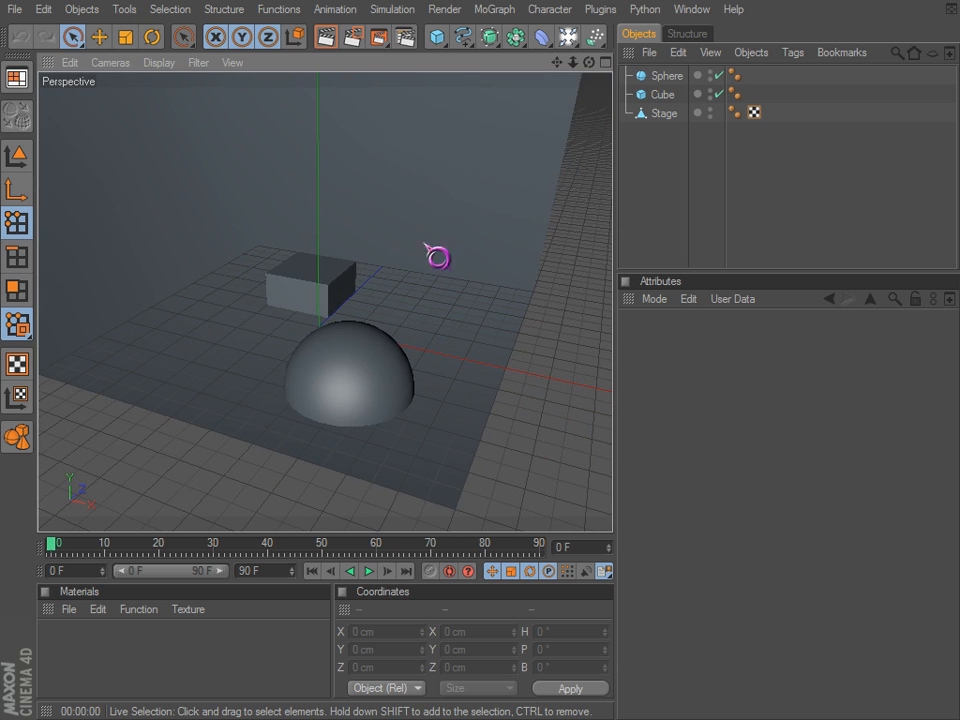
left_click_drag(572, 42, 727, 67)
scroll(424, 283, "down", 5)
middle_click_drag(424, 283, 418, 313, "alt")
scroll(424, 243, "up", 3)
left_click_drag(537, 441, 522, 420, "alt")
Move the spot light away from the objects, high up and to the left of the stage.
left_click_drag(338, 347, 222, 448)
scroll(294, 311, "down", 3)
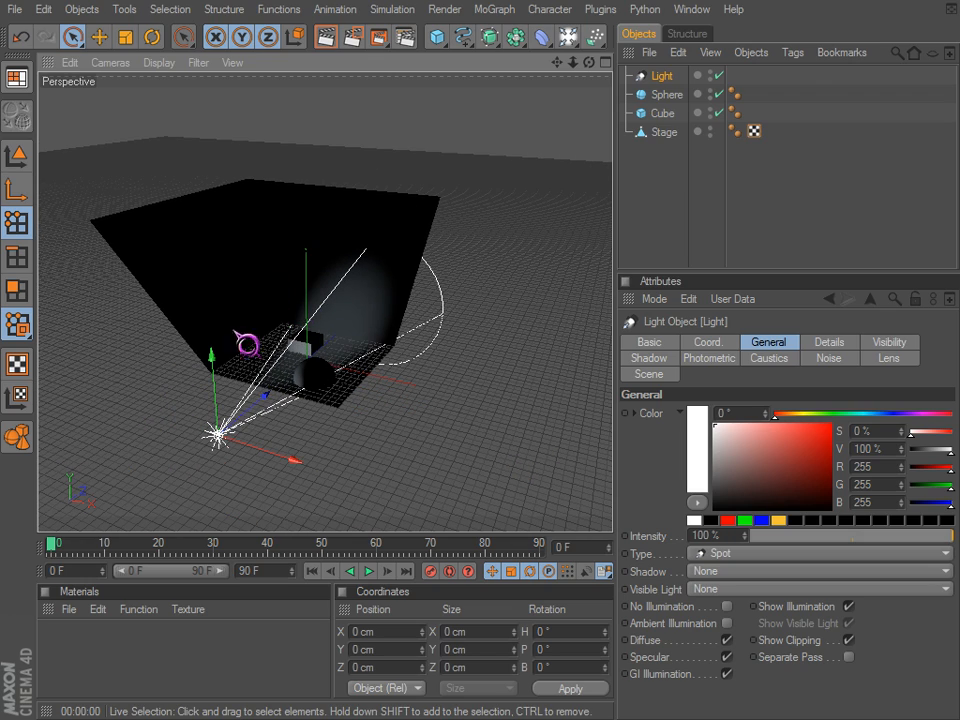
left_click_drag(213, 358, 194, 138)
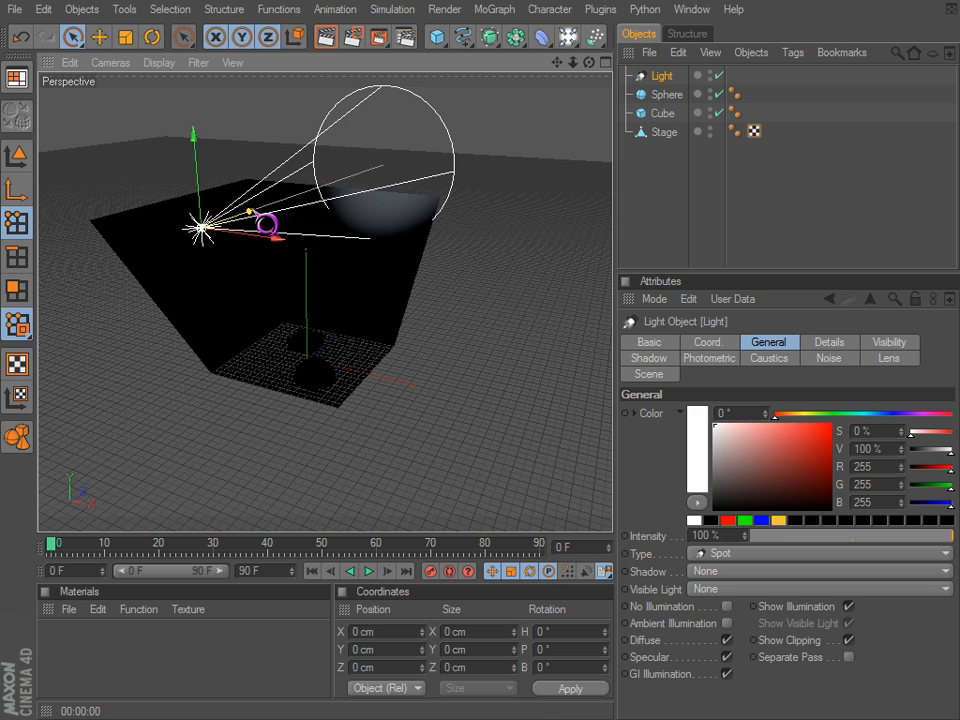
left_click_drag(249, 211, 208, 241)
left_click_drag(125, 138, 122, 118)
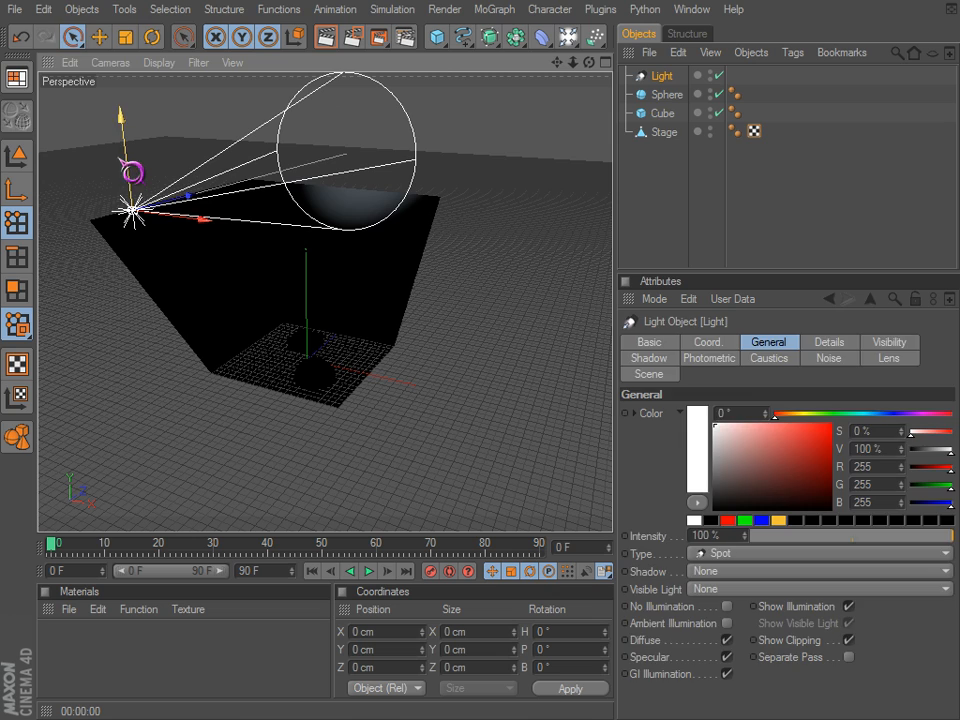
Rename the light as Key.
key("r")
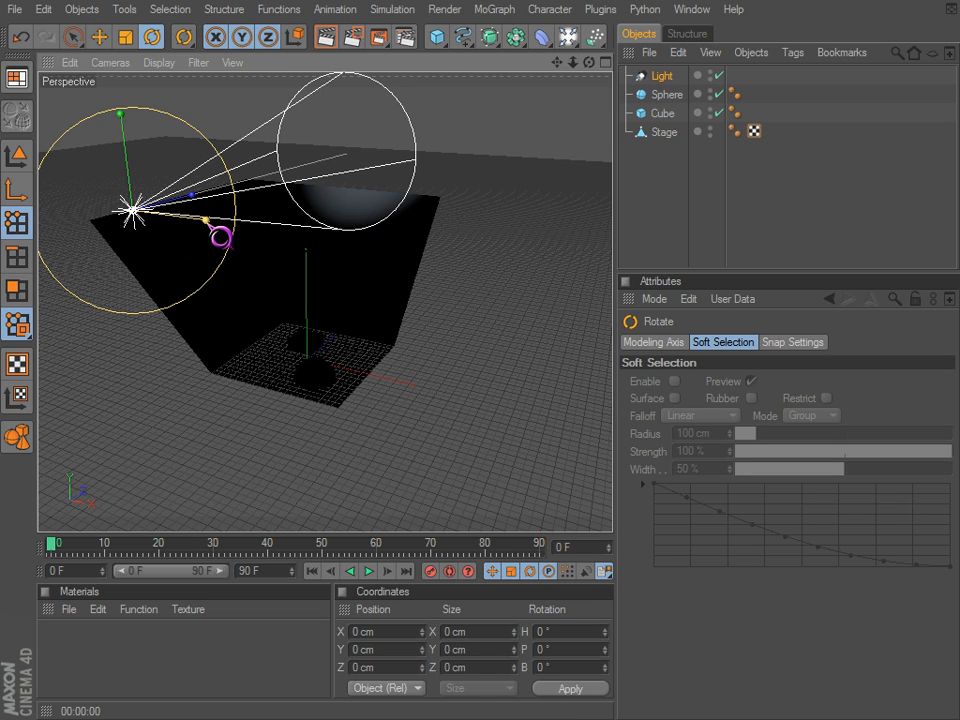
scroll(310, 327, "up", 3)
mouse_move(316, 270)
left_mouse_down("alt")
mouse_move(538, 440)
mouse_move(323, 268)
left_mouse_up("alt")
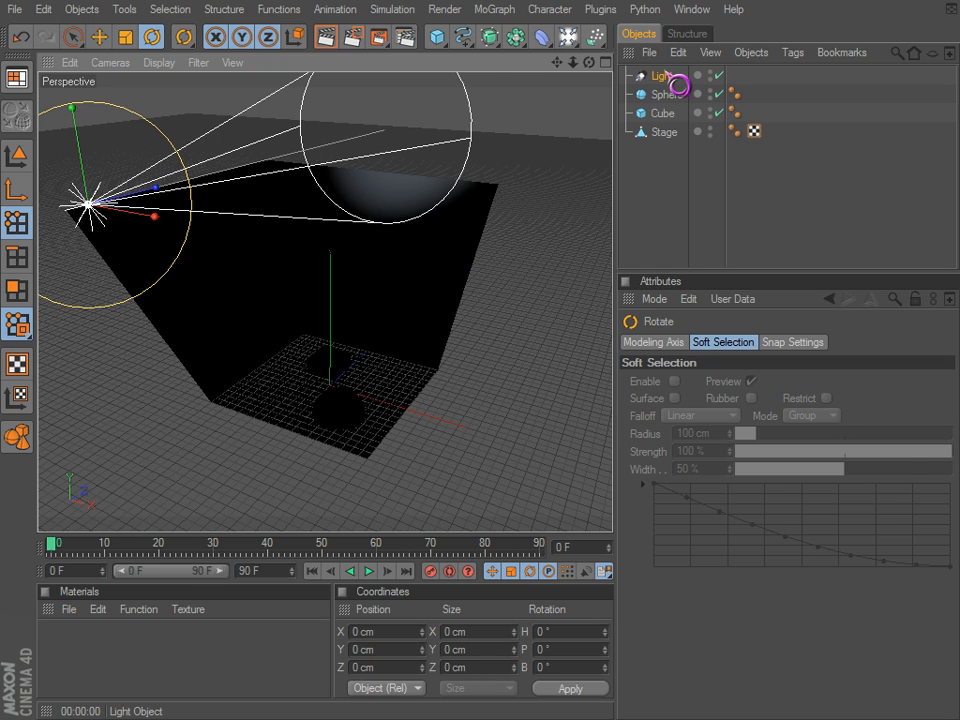
double_click(663, 77)
type("K")
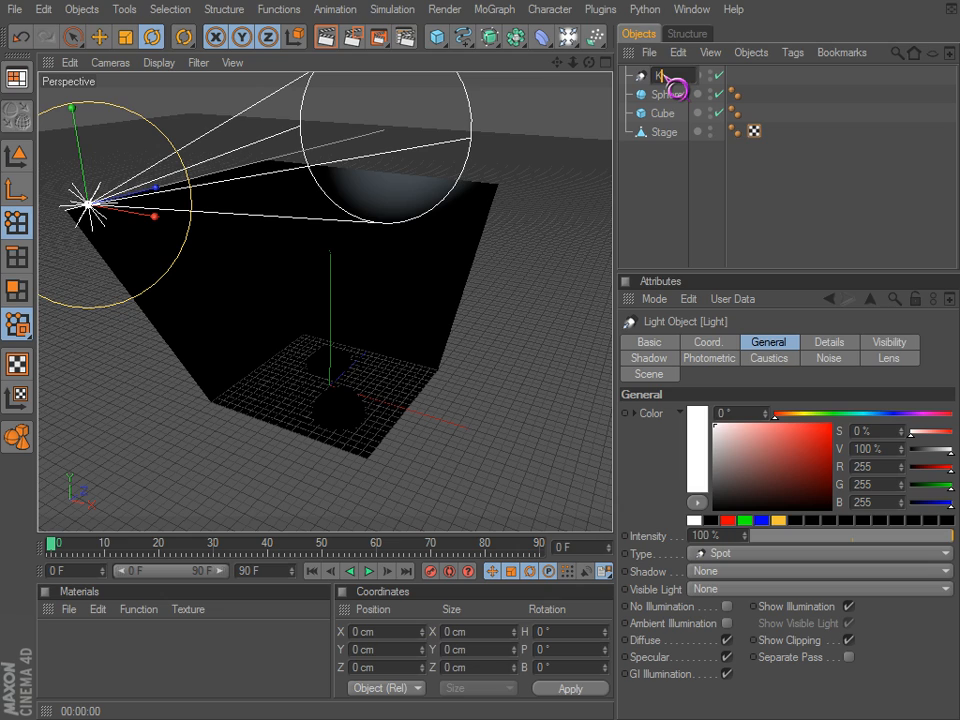
type("ey")
key("Return")
Move the Key light to the stage's right front and rotate it to about H 42.8°, P -32.5°, B 1.7°, aimed at the objects.
middle_click_drag(300, 214, 313, 218, "alt")
left_click_drag(300, 214, 330, 235, "alt")
left_click_drag(548, 454, 298, 240, "alt")
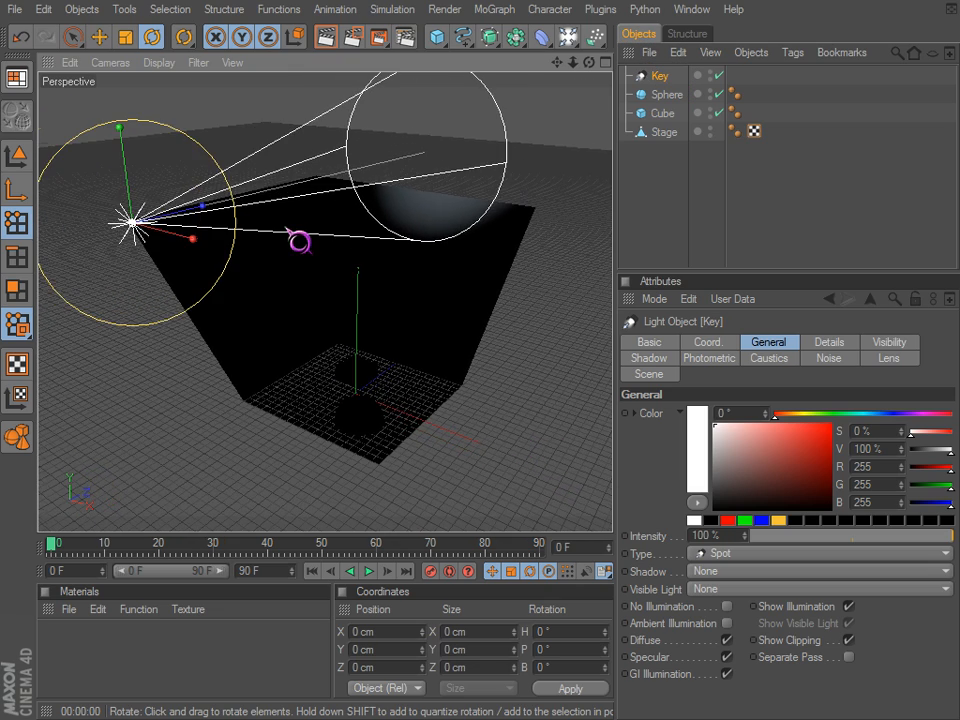
key("e")
left_click_drag(189, 242, 421, 389, "alt")
key("r")
key("space")
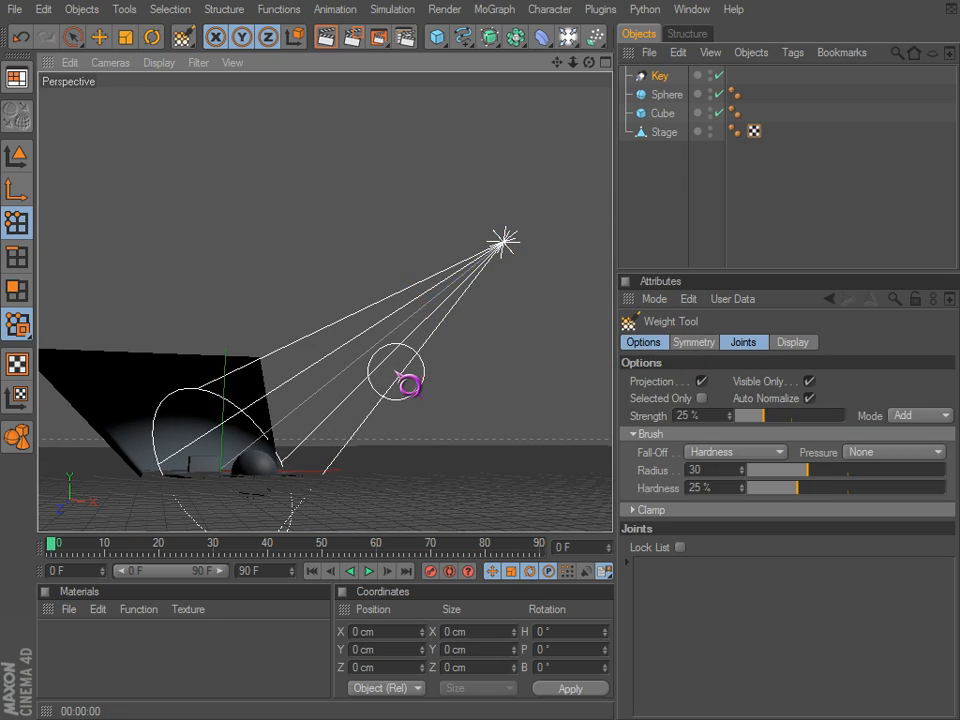
In model mode, move the Key light back and upward to about X 312.5, Y 362.2, Z -275.5 cm.
left_click(16, 155)
scroll(218, 276, "down", 1)
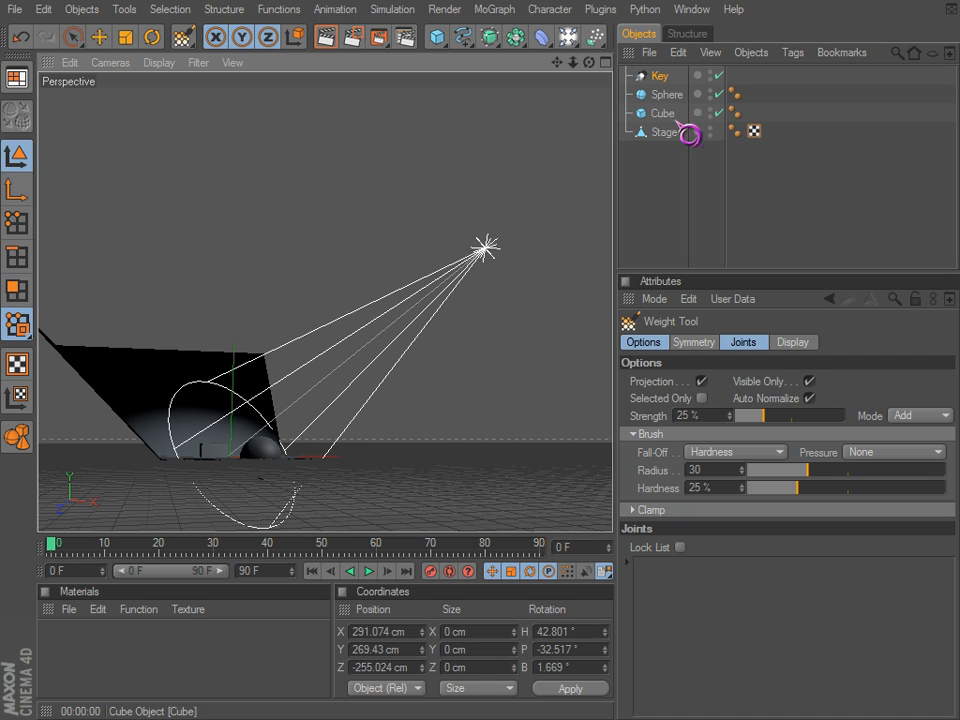
left_click(660, 81)
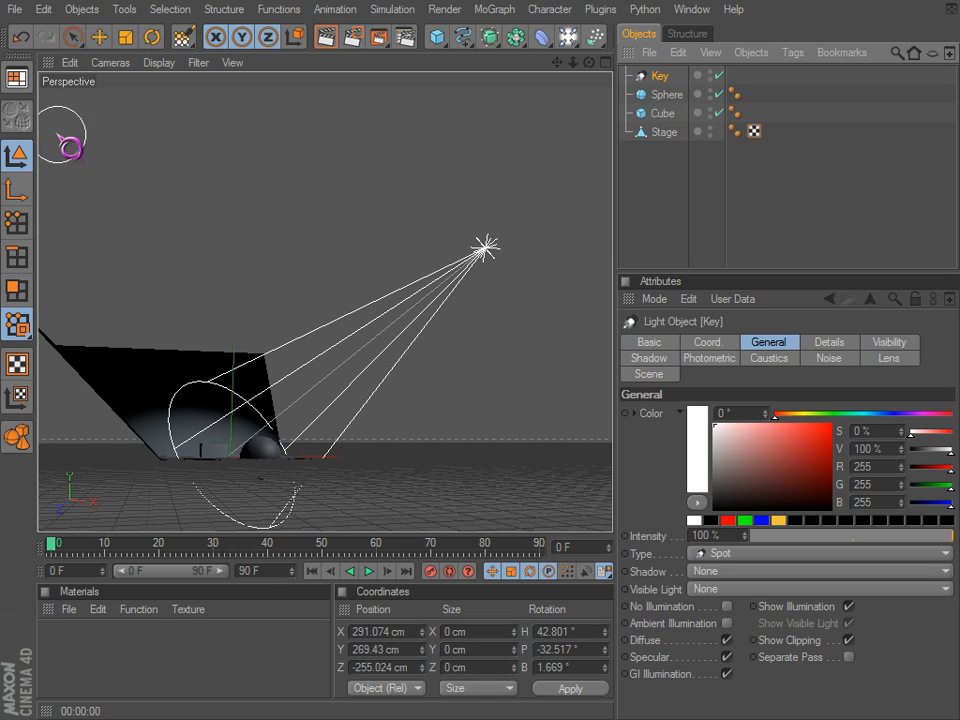
left_click(69, 41)
left_click_drag(203, 439, 258, 408, "alt")
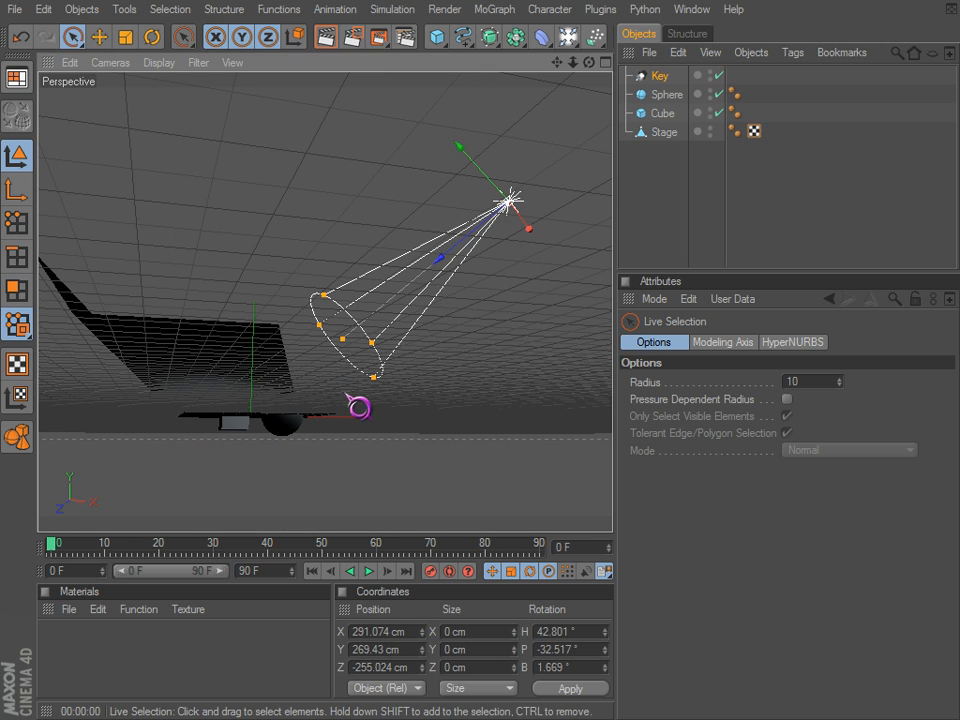
left_click_drag(386, 388, 428, 305, "alt")
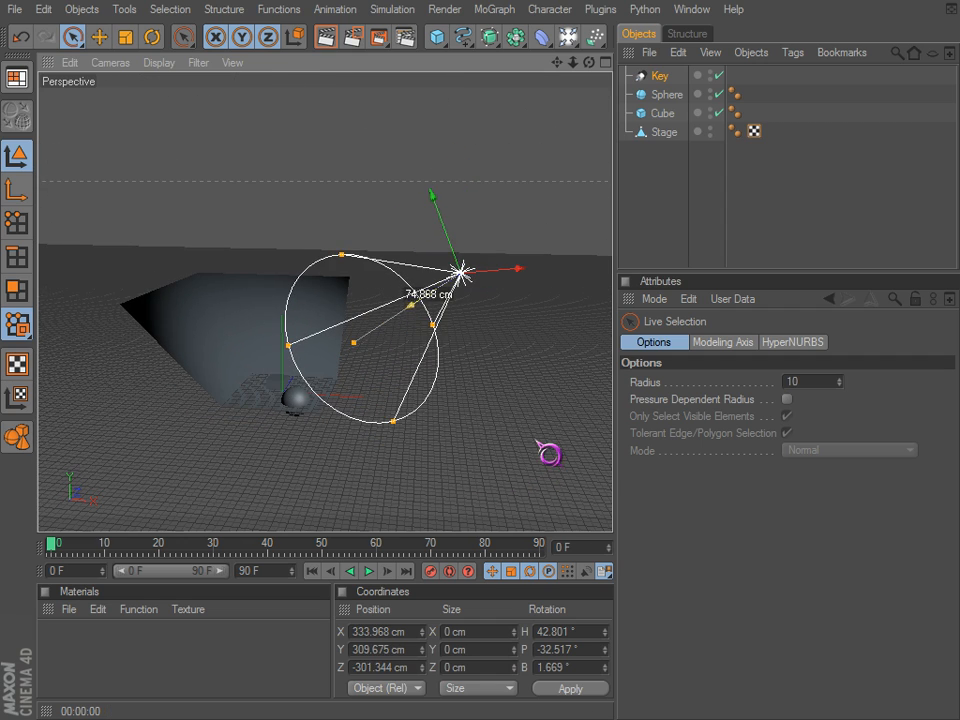
left_click_drag(439, 197, 422, 157)
left_click_drag(407, 242, 439, 253, "alt")
Try the Infinite type on the Key light with a preview render, and restore its Spot type.
left_click(655, 81)
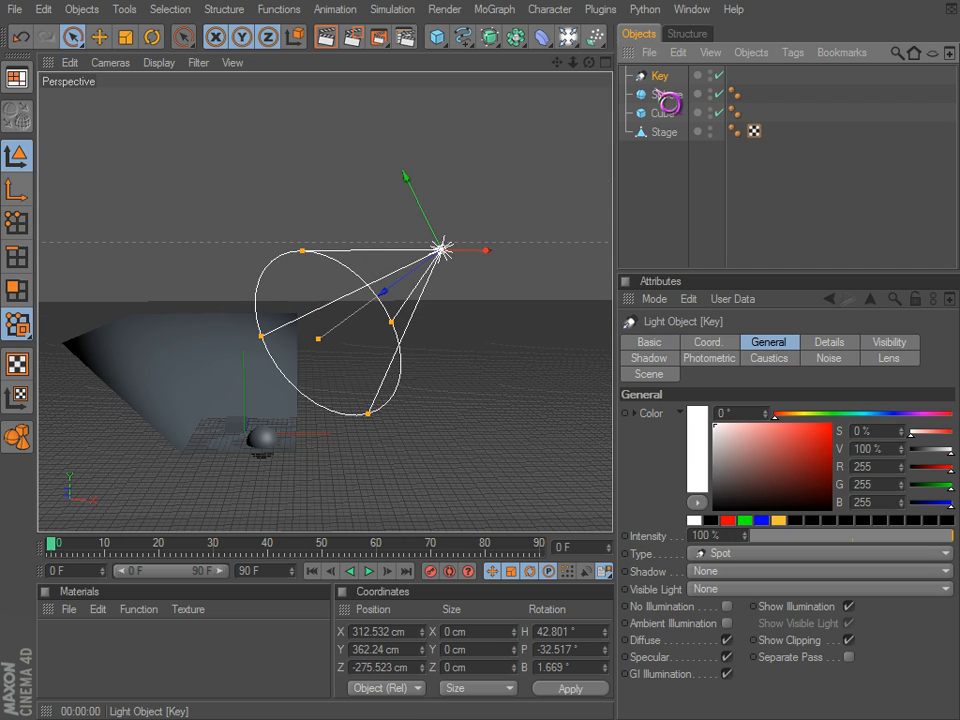
left_click(708, 556)
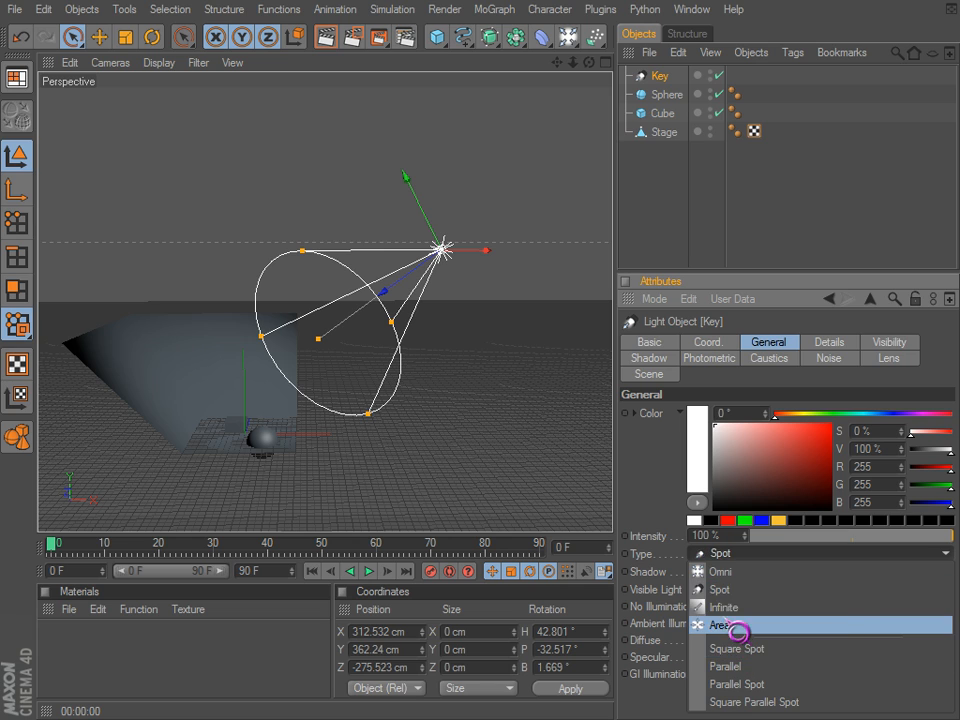
left_click(729, 605)
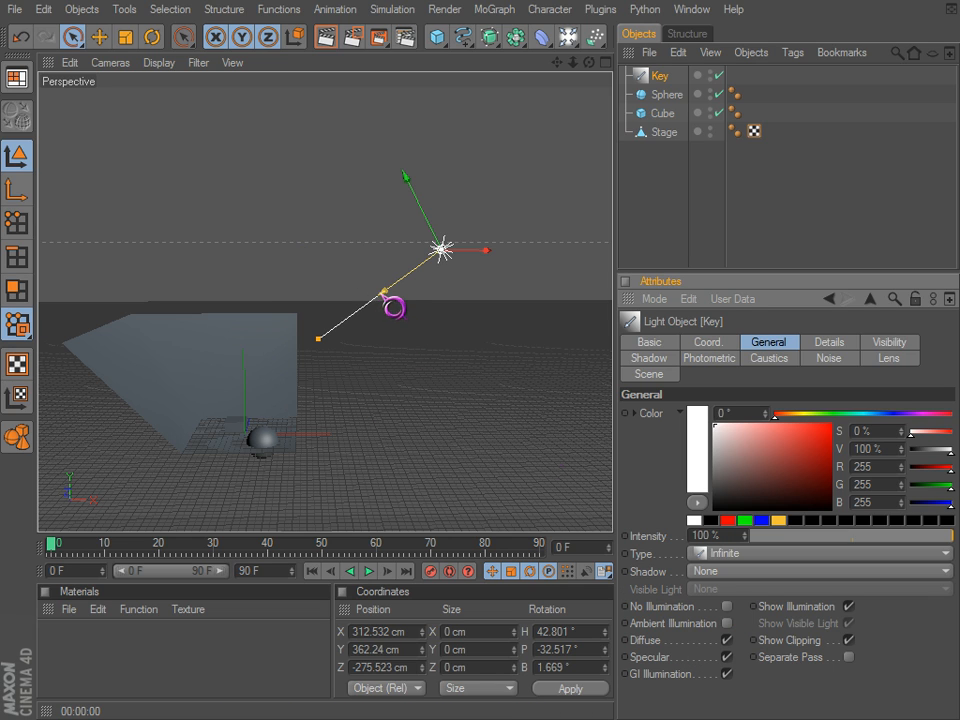
left_click_drag(381, 293, 456, 238)
key("ctrl+r")
left_click_drag(251, 302, 236, 334, "alt")
scroll(236, 335, "up", 3)
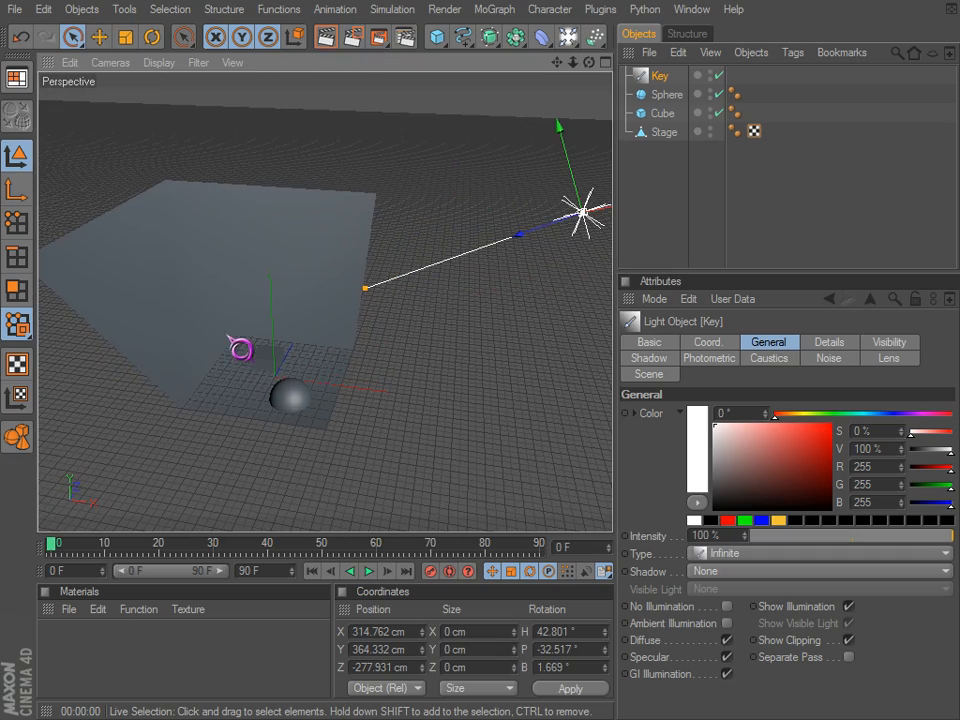
left_click(735, 553)
left_click(728, 588)
Pull the Key light farther back from the stage to about X 492.8, Y 531.3, Z -470.2 cm.
left_click_drag(486, 242, 530, 221)
scroll(369, 324, "down", 4)
left_click_drag(349, 293, 550, 230, "alt")
scroll(337, 335, "down", 2)
left_click_drag(349, 347, 308, 356, "alt")
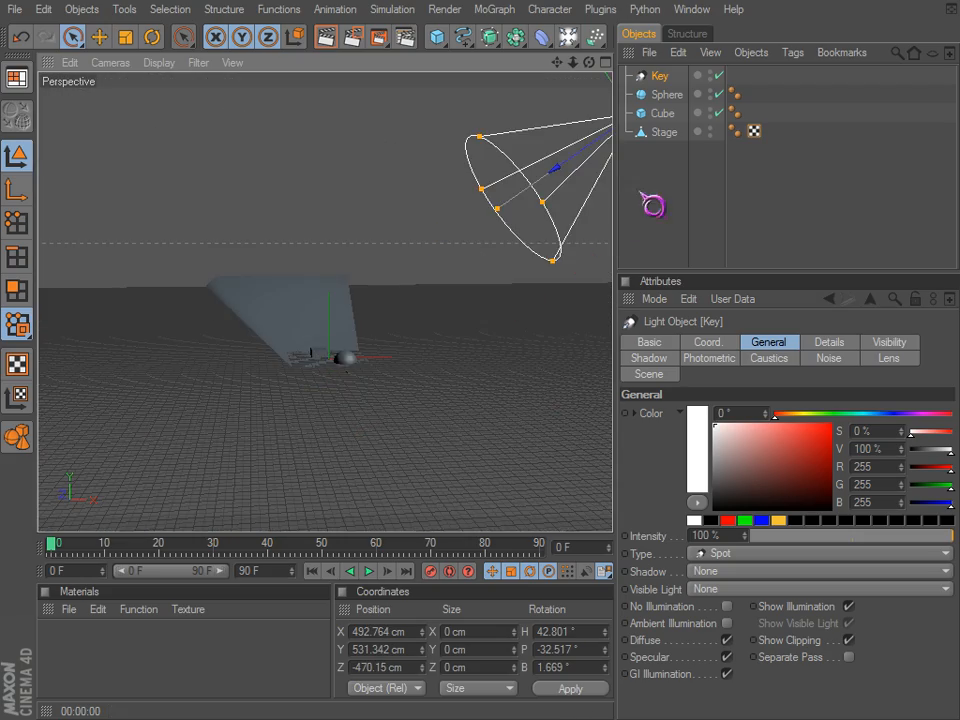
Set the Key light's shadow type to Area.
left_click(640, 191)
scroll(270, 436, "up", 5)
left_click_drag(274, 456, 534, 225, "alt")
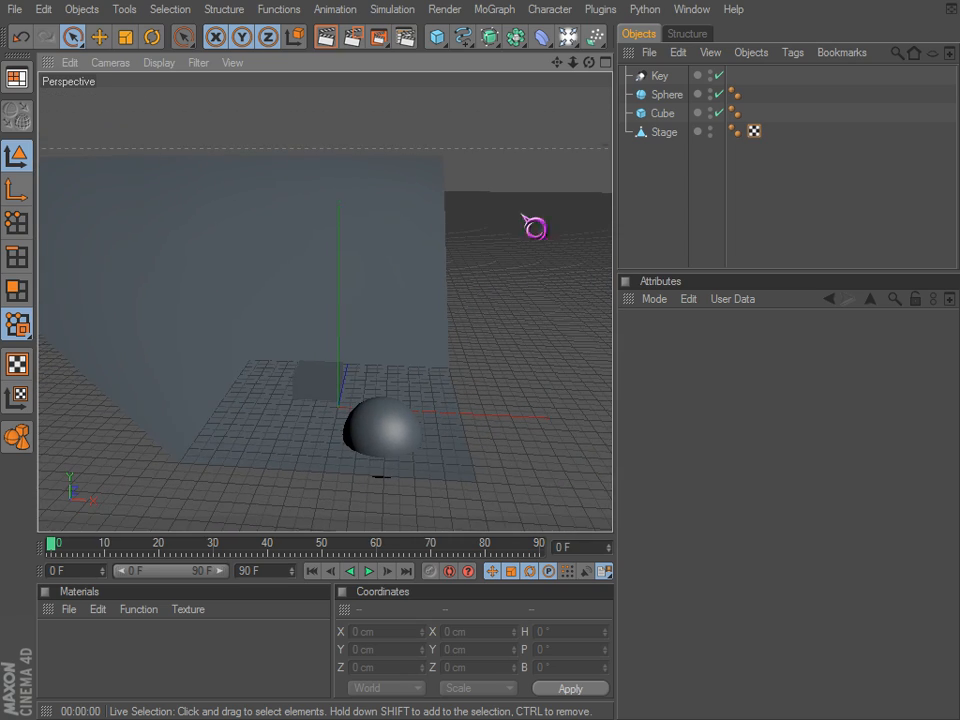
left_click(655, 76)
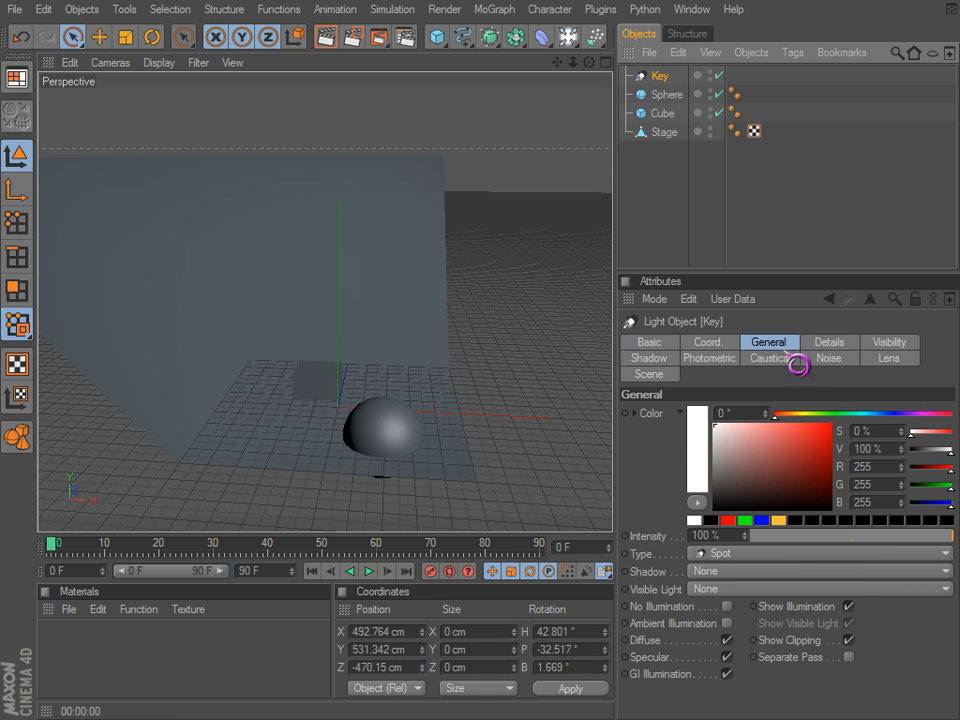
left_click(652, 358)
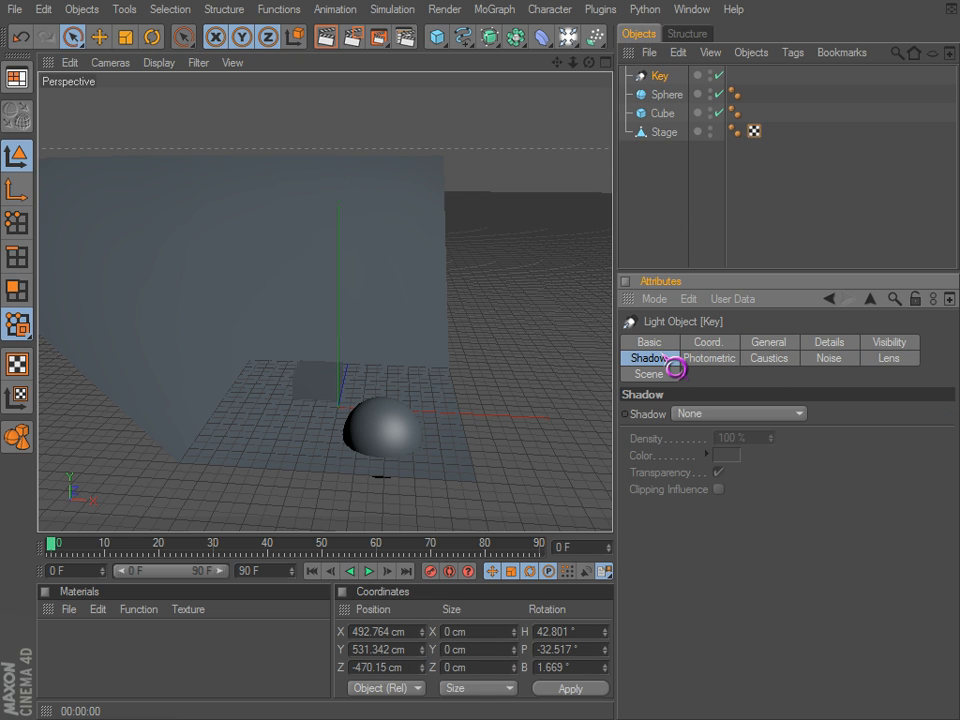
left_click(735, 413)
left_click(701, 487)
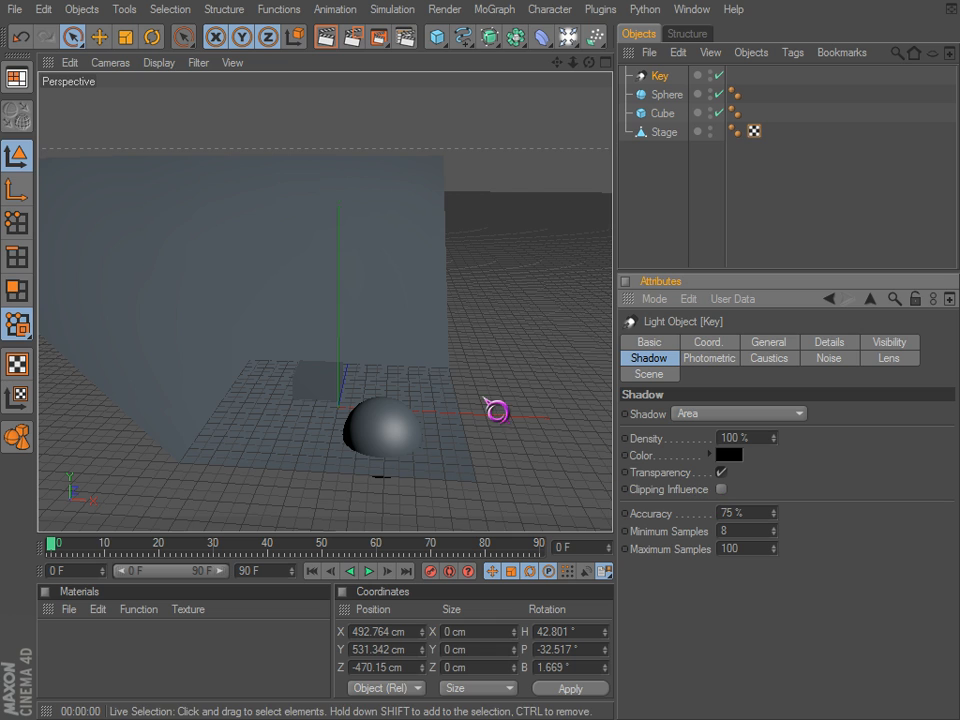
Render the view to check the area shadows cast by the cube and sphere.
key("ctrl+r")
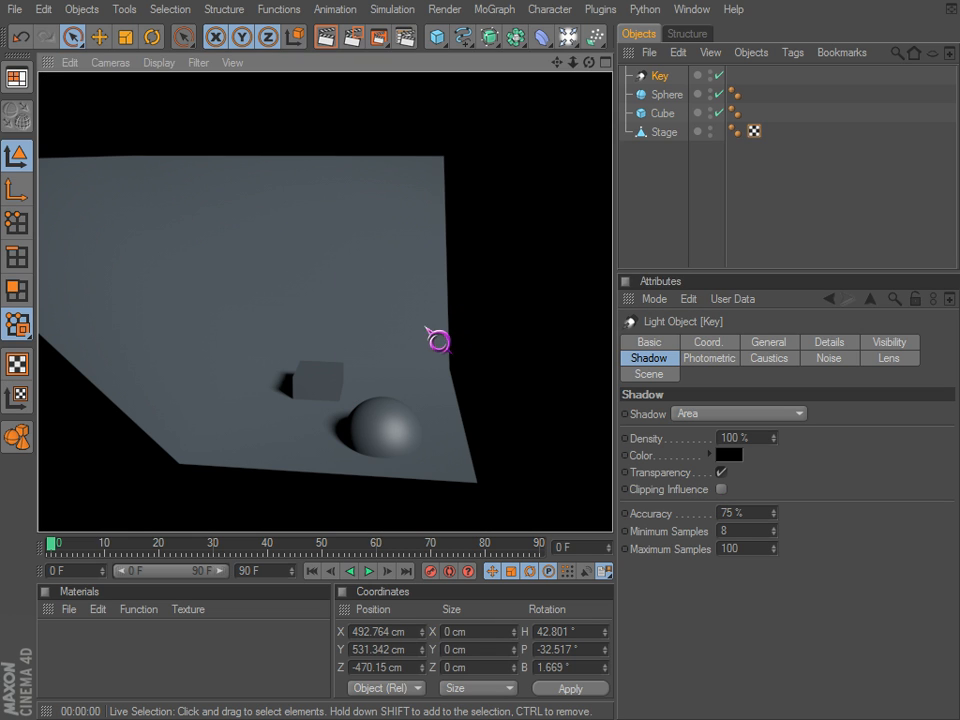
key("ctrl+shift+z")
key("ctrl+shift+z")
key("ctrl+shift+z")
key("ctrl+shift+z")
key("ctrl+shift+z")
mouse_move(539, 443)
left_mouse_down("alt")
mouse_move(376, 327)
mouse_move(539, 443)
left_mouse_up("alt")
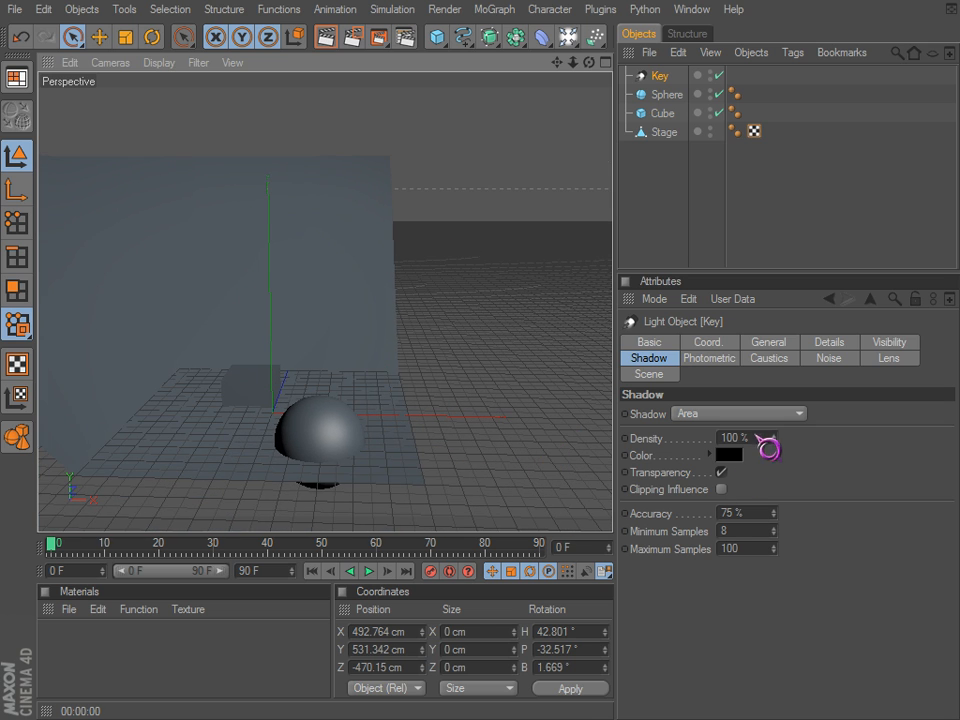
key("ctrl+r")
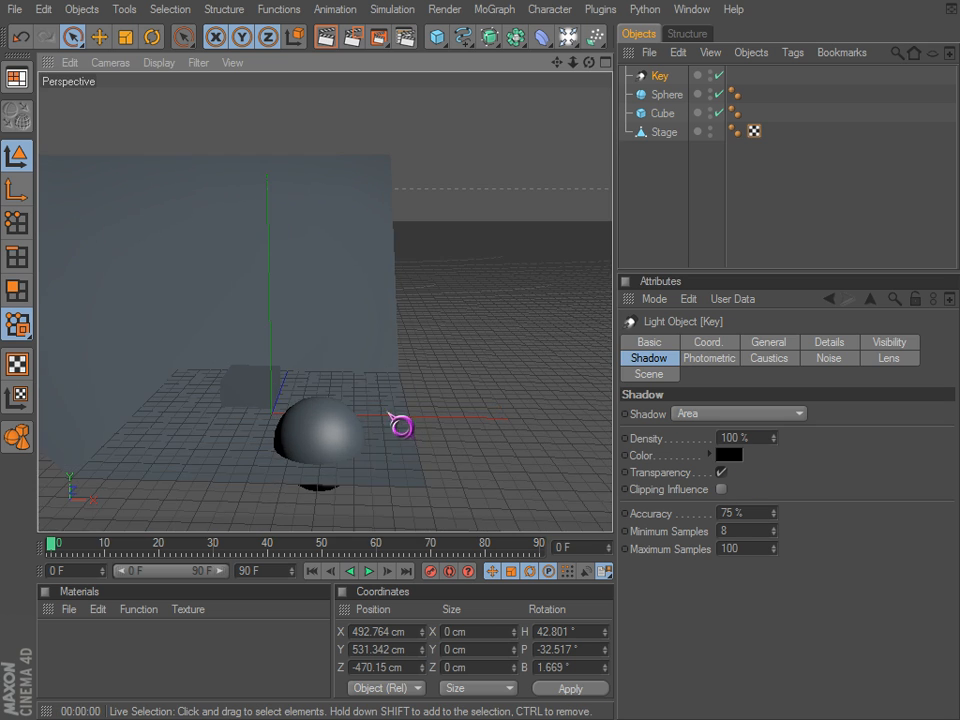
mouse_move(549, 452)
left_mouse_down("alt")
mouse_move(347, 366)
mouse_move(548, 455)
left_mouse_up("alt")
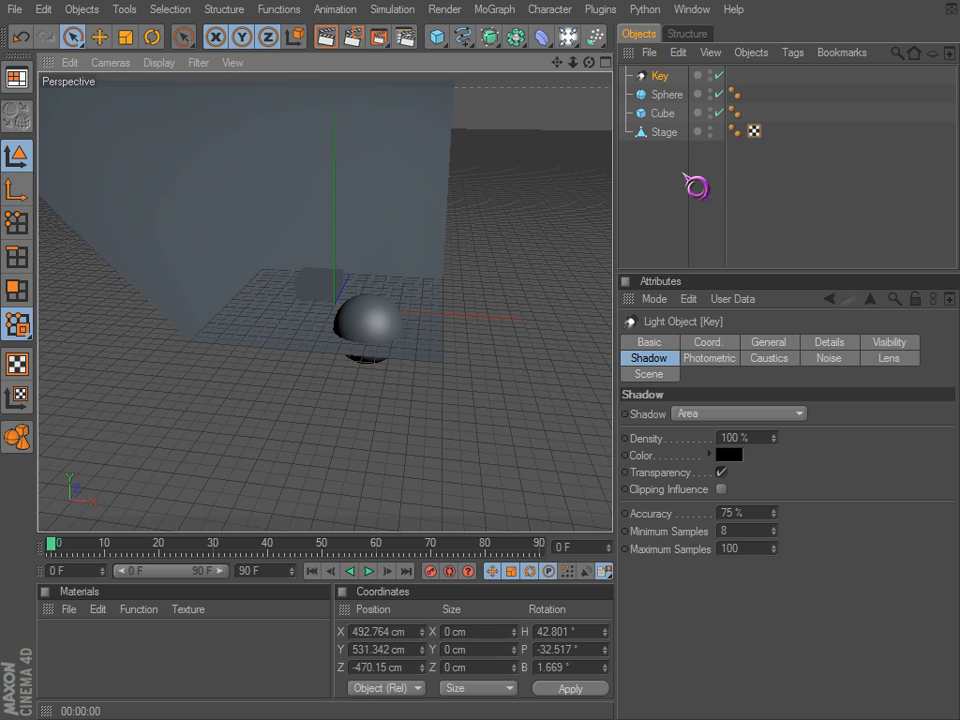
Deselect the Key light and render a closer view of the cube and sphere to examine their shadows.
left_click(683, 174)
left_click(659, 76)
left_click(633, 213)
left_click_drag(461, 186, 538, 441, "alt")
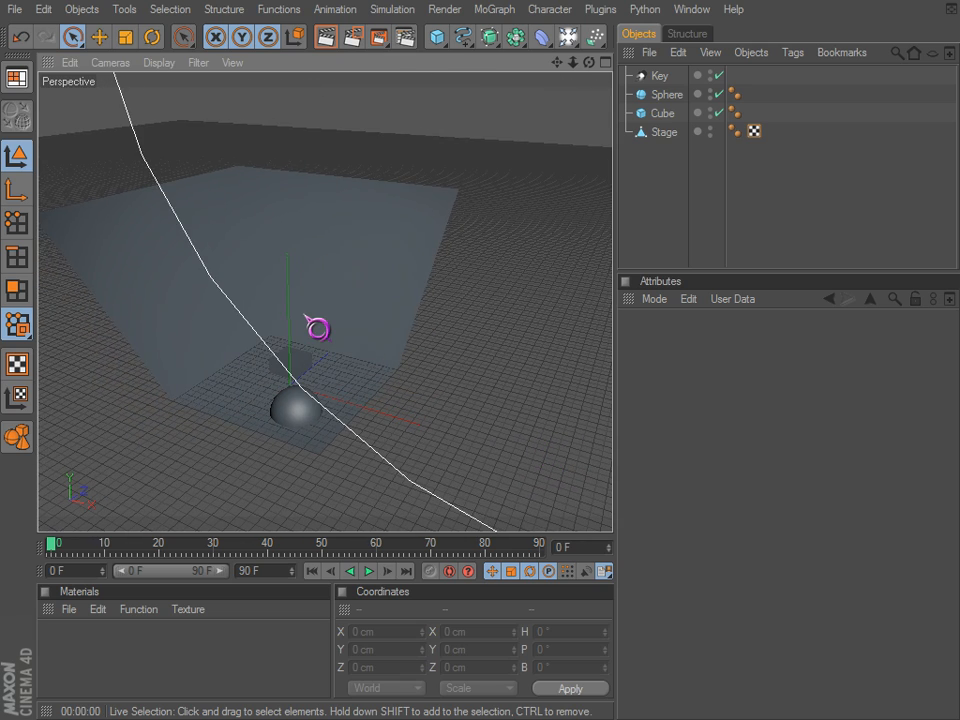
left_click_drag(310, 322, 540, 446, "alt")
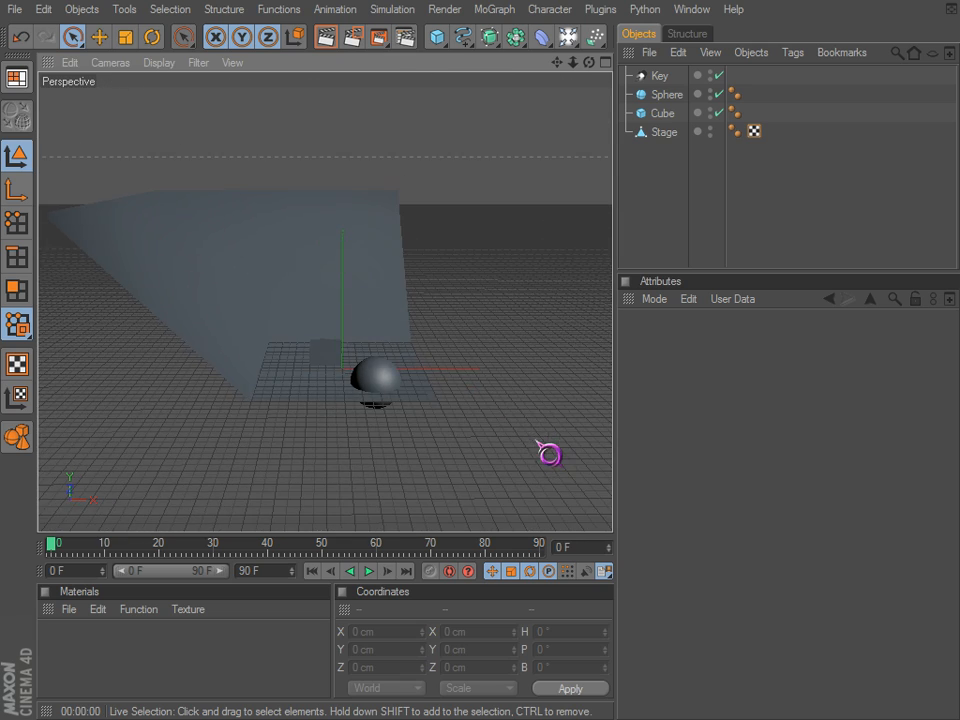
key("ctrl+r")
scroll(372, 316, "up", 5)
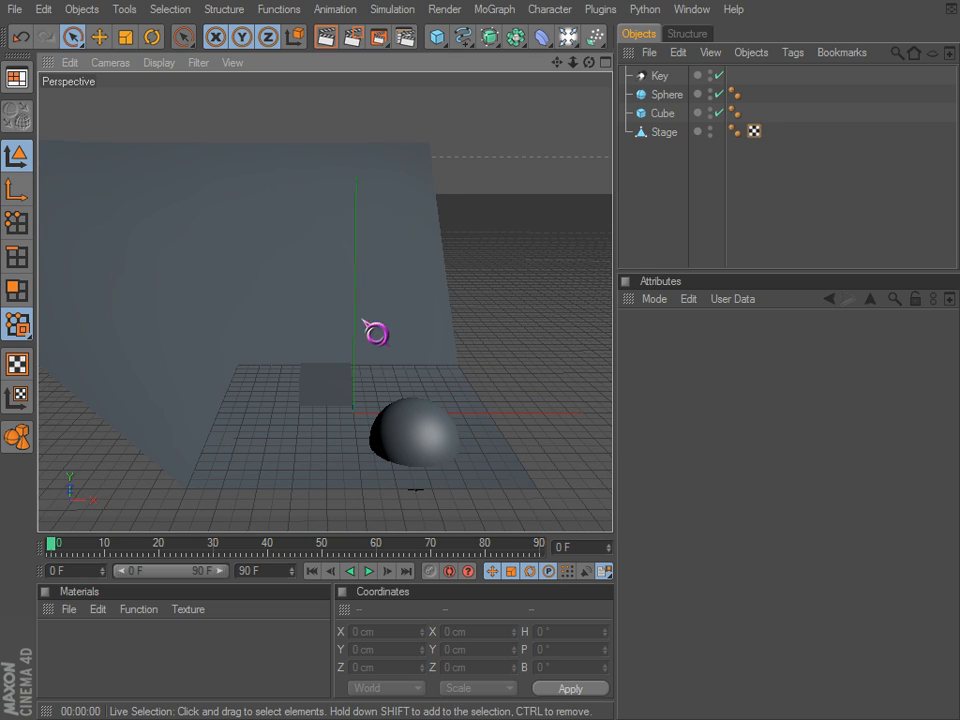
left_click_drag(372, 397, 381, 437, "alt")
key("ctrl+r")
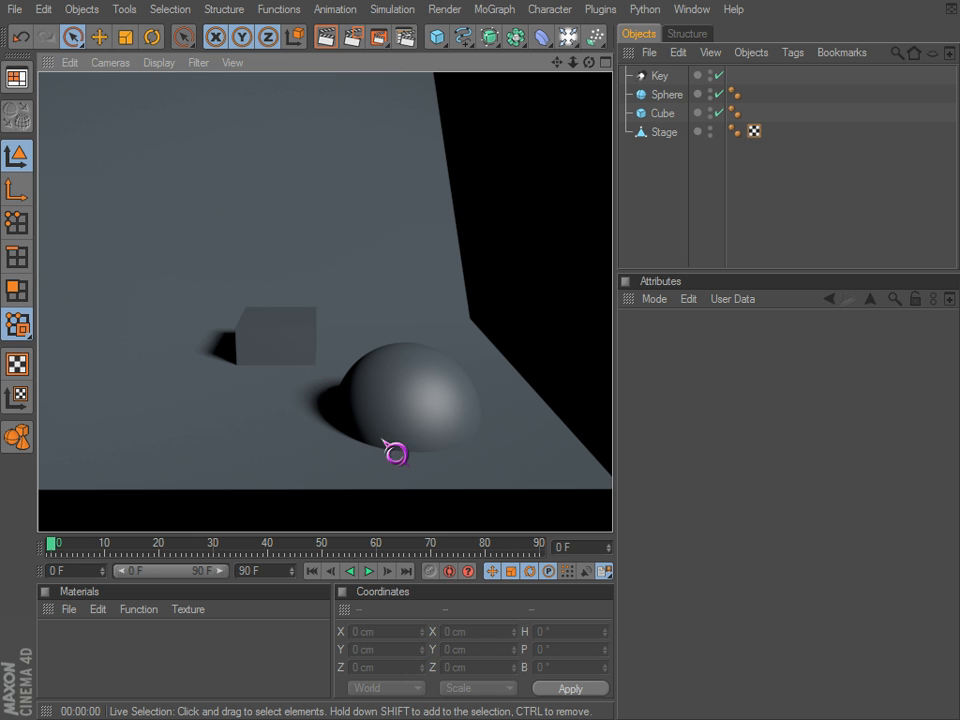
Select the Key light and move it farther to the stage's right, to about X 692, Y 524.8, Z -291.4 cm.
right_click_drag(318, 392, 319, 308, "alt")
middle_click_drag(372, 265, 517, 475, "alt")
left_click(476, 262)
left_click_drag(486, 266, 440, 356, "alt")
middle_click_drag(427, 344, 305, 465, "alt")
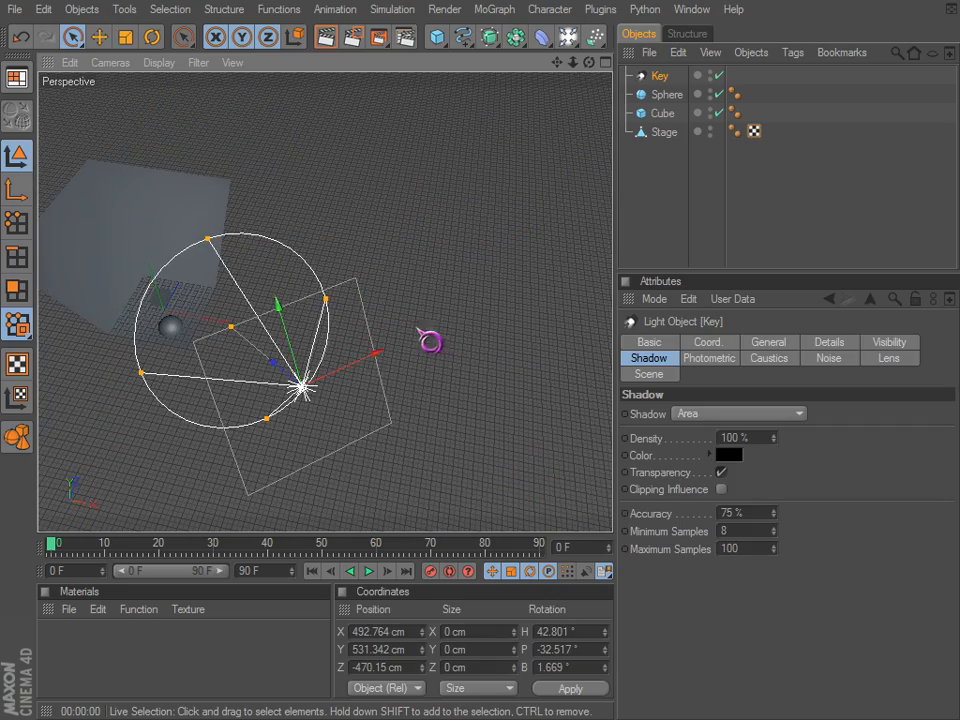
left_click_drag(358, 360, 553, 452)
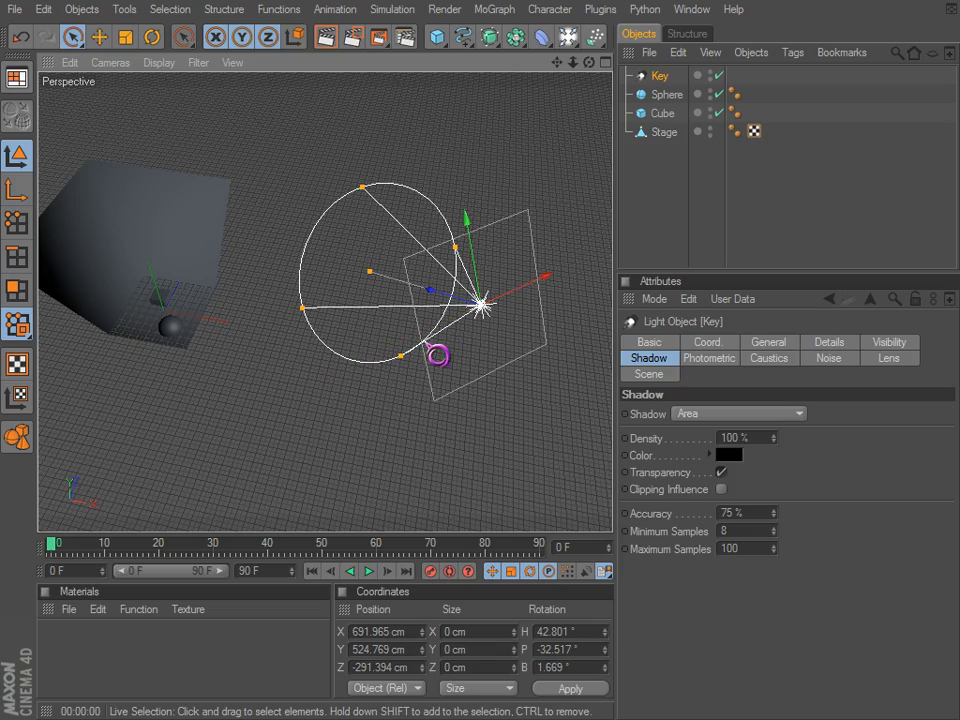
Rotate the Key light to about H 64.4°, P -36.4°, B 4.5° so it points at the objects, and deselect it.
key("r")
left_click_drag(499, 377, 505, 326, "alt")
middle_click_drag(334, 319, 416, 345, "alt")
left_click_drag(416, 345, 407, 347, "alt")
middle_click_drag(407, 347, 545, 288, "alt")
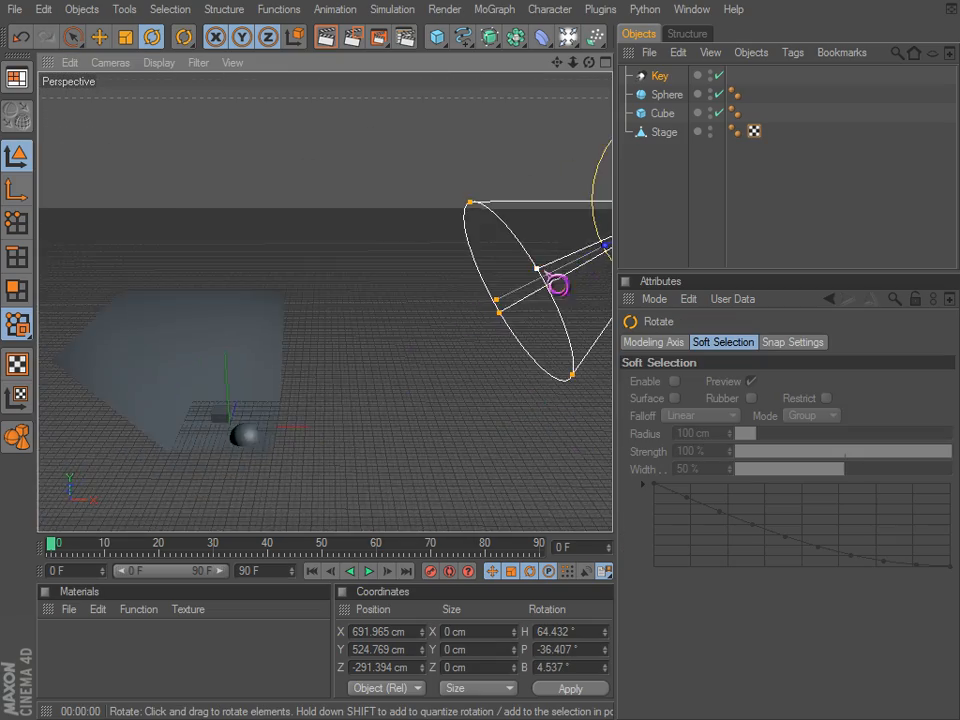
left_click(657, 188)
right_click_drag(545, 188, 439, 186, "alt")
middle_click_drag(336, 322, 394, 264, "alt")
right_click_drag(538, 441, 513, 98, "alt")
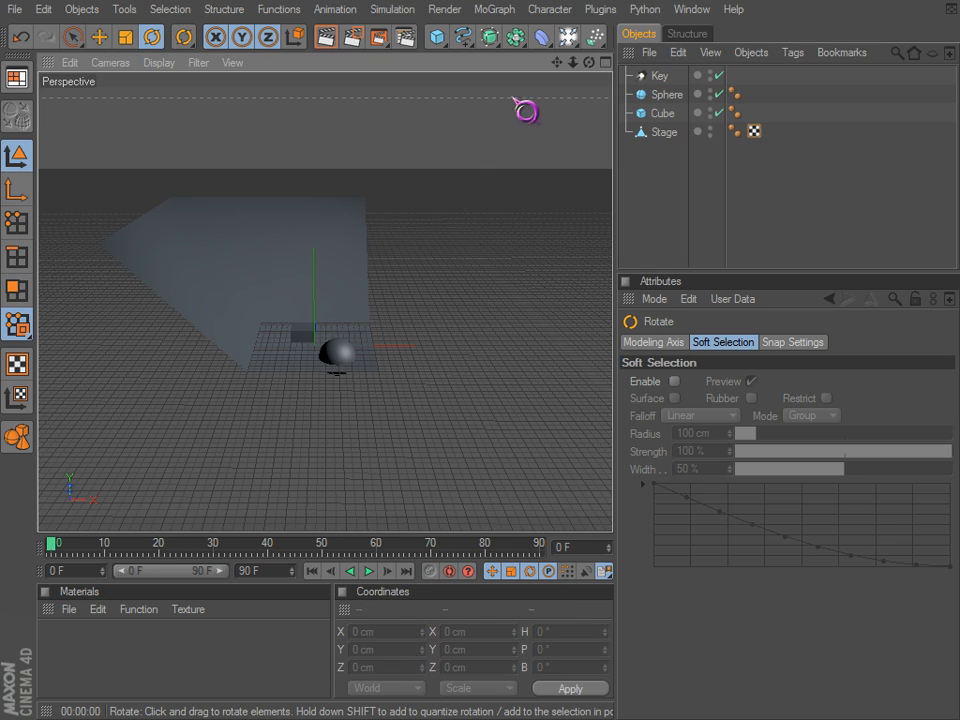
Duplicate the Key spot light and select the copy.
left_click(566, 40)
left_click(656, 74)
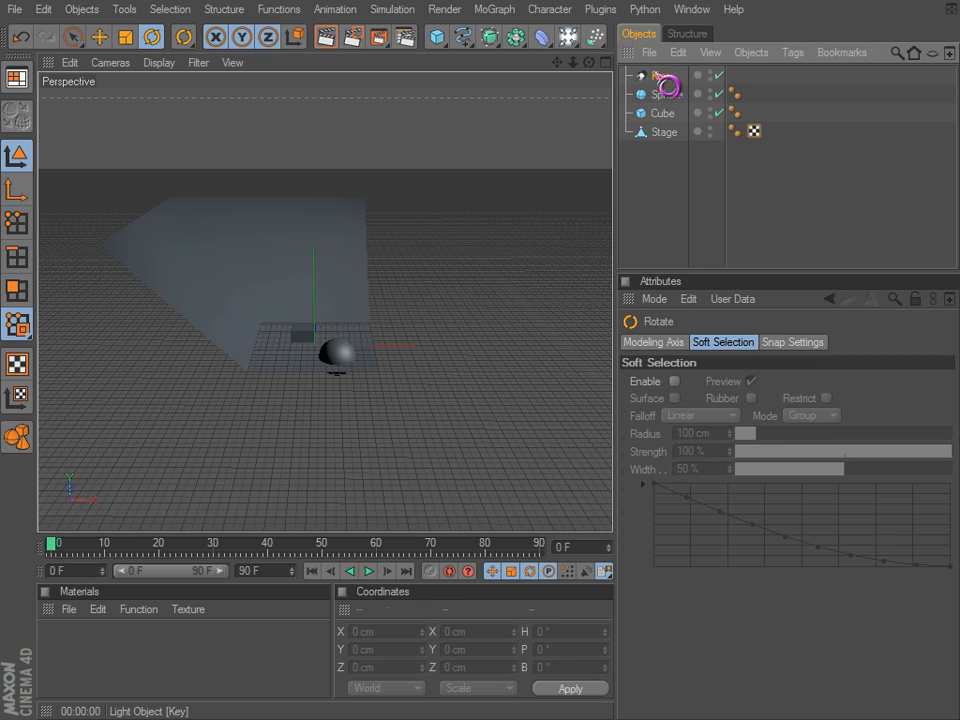
key("ctrl+c")
key("ctrl+v")
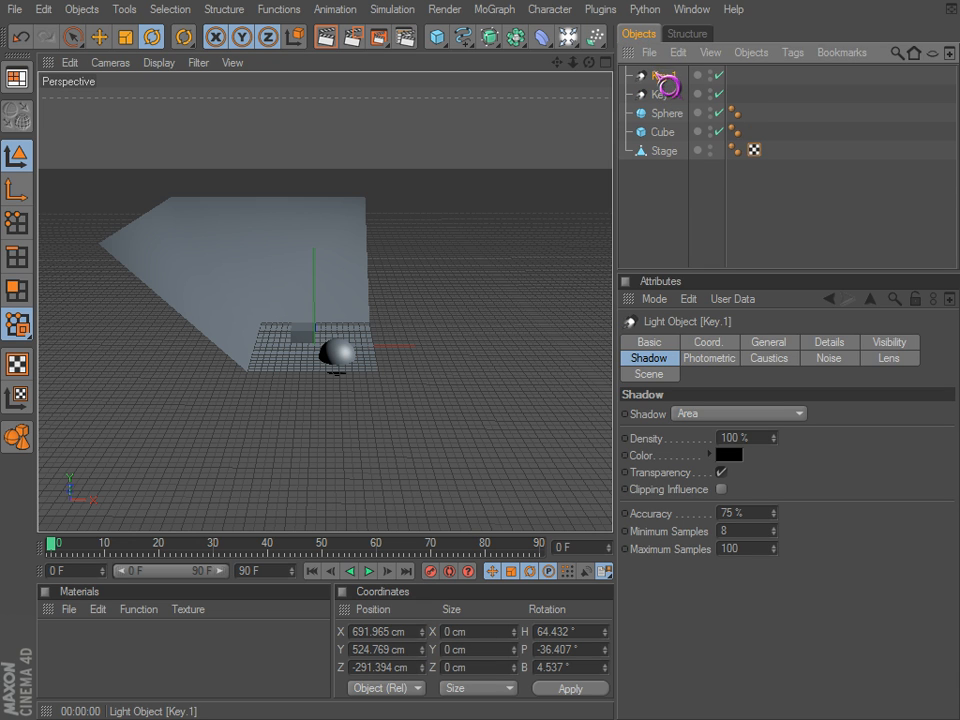
left_click(661, 77)
Move the copied light across to the opposite side of the stage, to about X -304.9, Y 466.1, Z -203.7 cm.
right_click_drag(430, 281, 394, 281, "alt")
middle_click_drag(468, 200, 438, 254, "alt")
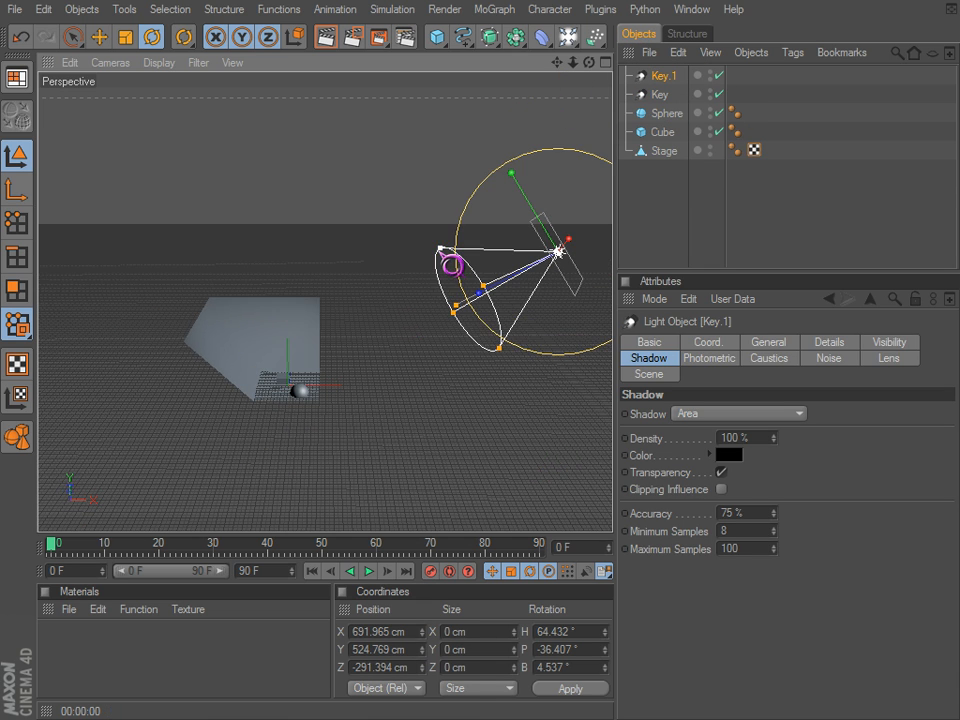
key("e")
left_click_drag(568, 266, 537, 442)
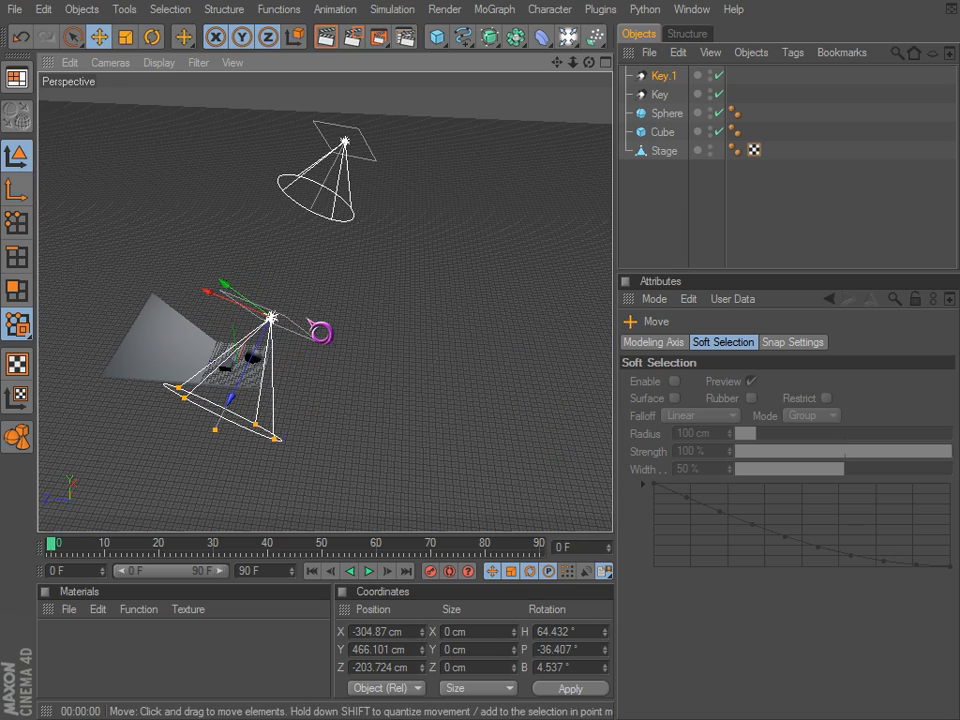
Rotate the copied light to about H -80.1°, P -39.1°, B -132.3° and move it to about X -444.4, Y 532.5, Z -180 cm.
key("r")
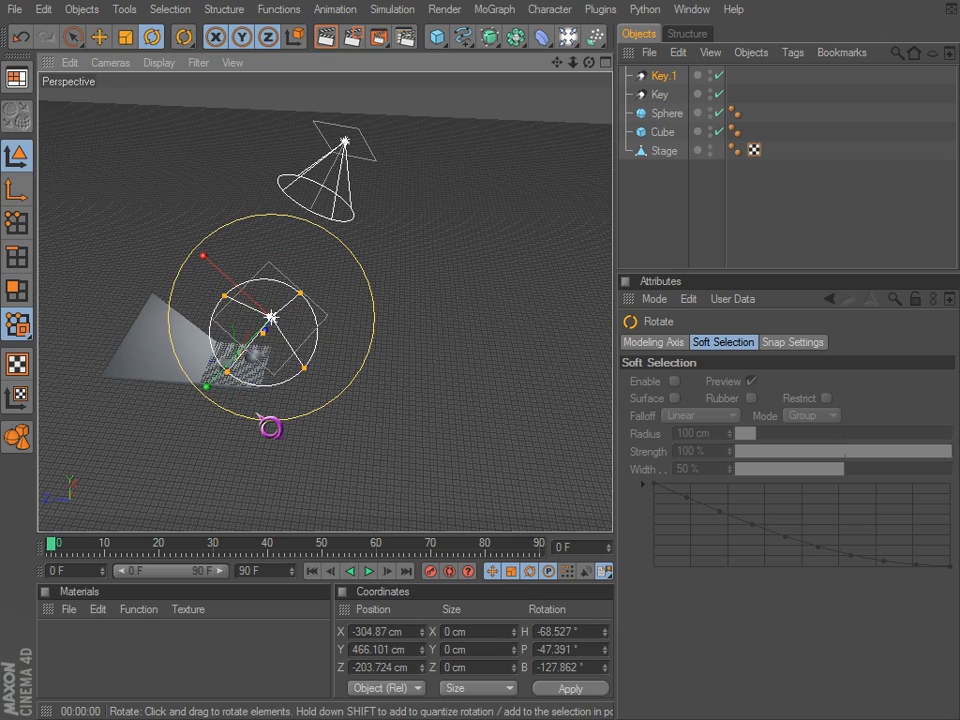
left_click_drag(268, 418, 364, 413)
left_click_drag(549, 452, 270, 341, "alt")
key("e")
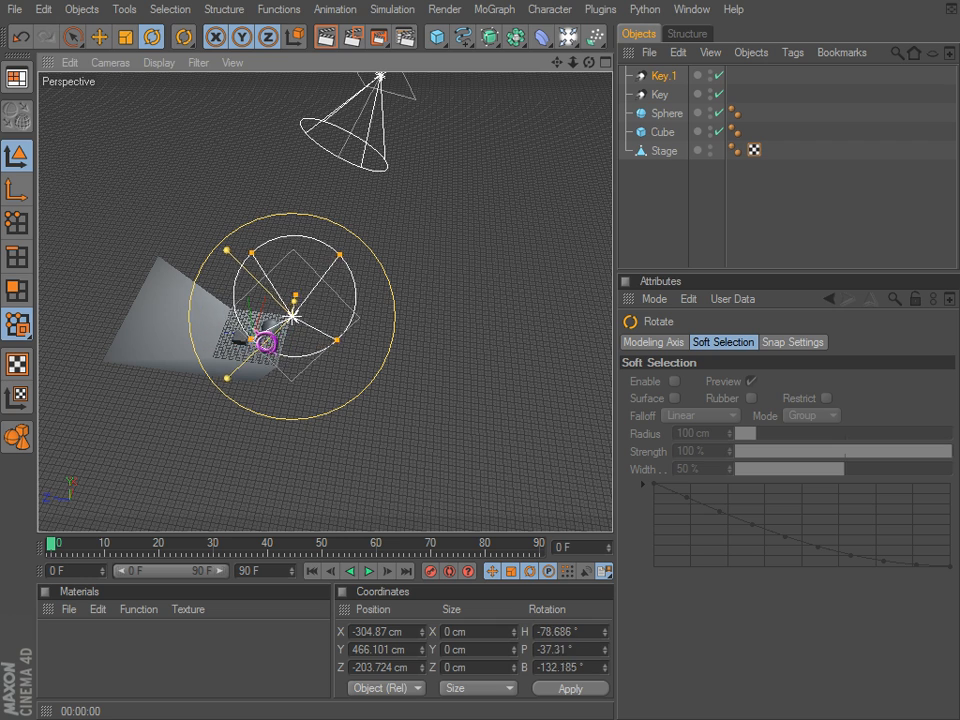
key("e")
left_click_drag(537, 442, 551, 189)
Rename the copied light as Fill.
double_click(668, 78)
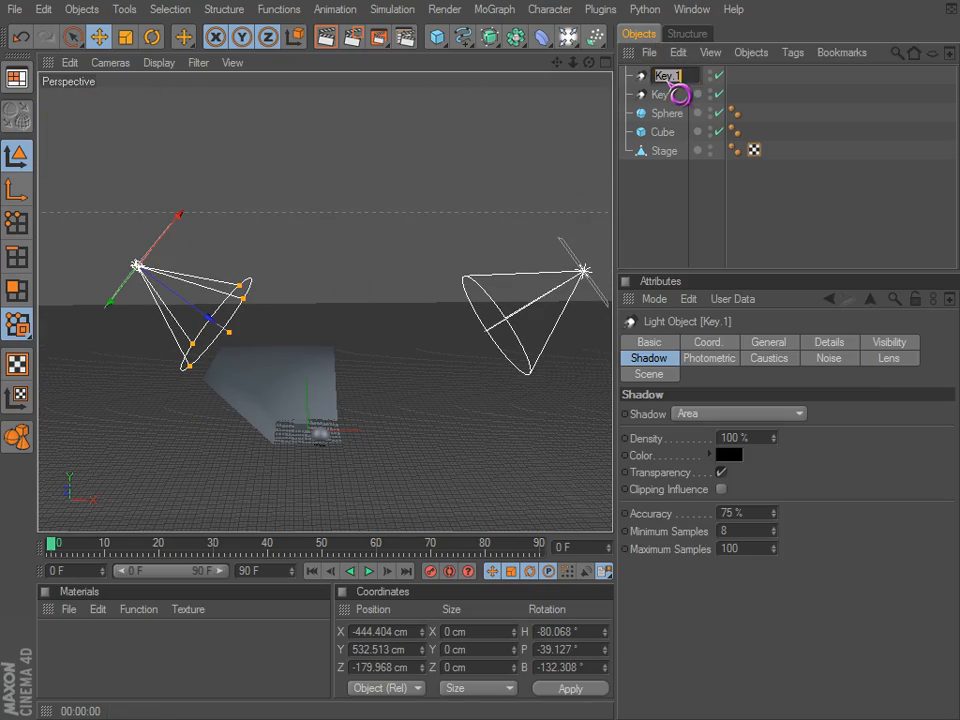
type("Fill")
key("Return")
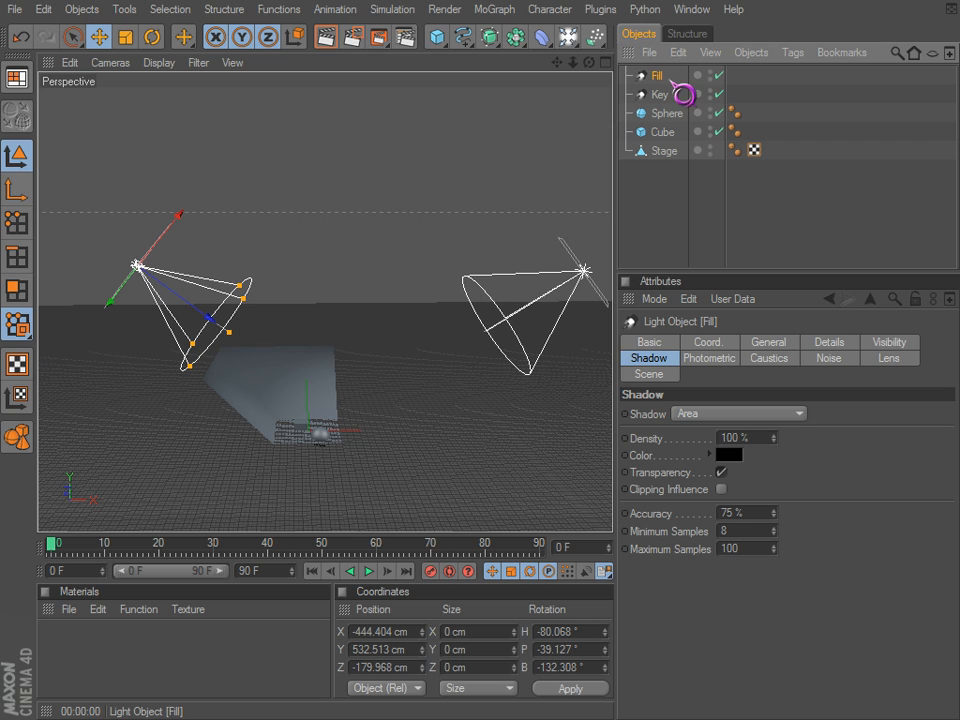
Set the Fill light's intensity to 53% and its colour to a pale blue with hue 244° and about 8.7% saturation.
left_click(788, 341)
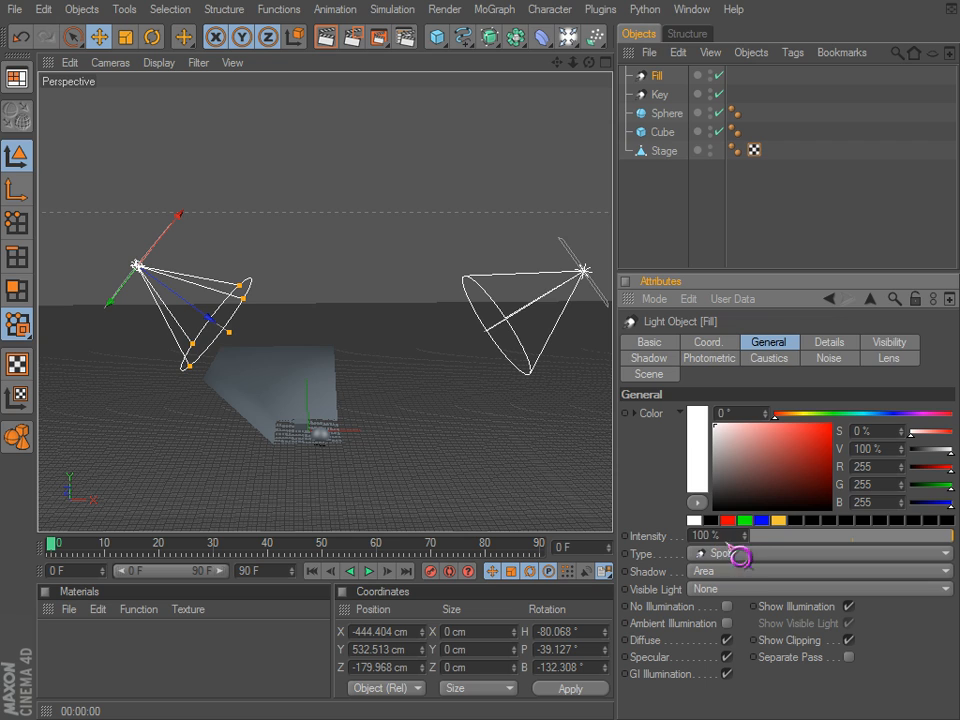
left_click_drag(744, 534, 746, 537)
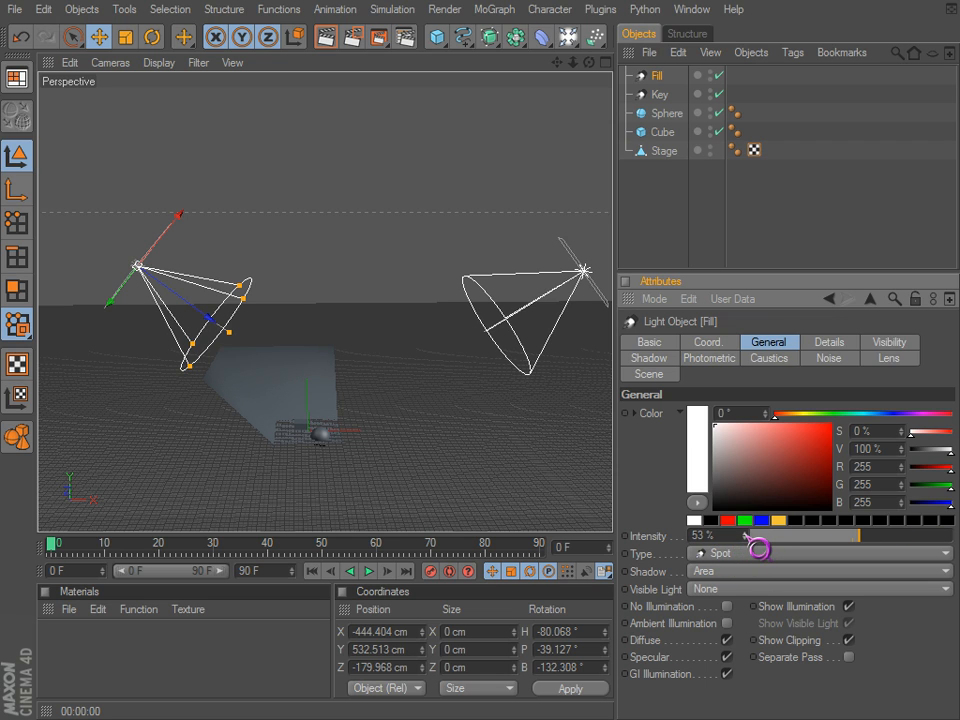
left_click(893, 415)
left_click_drag(764, 434, 720, 426)
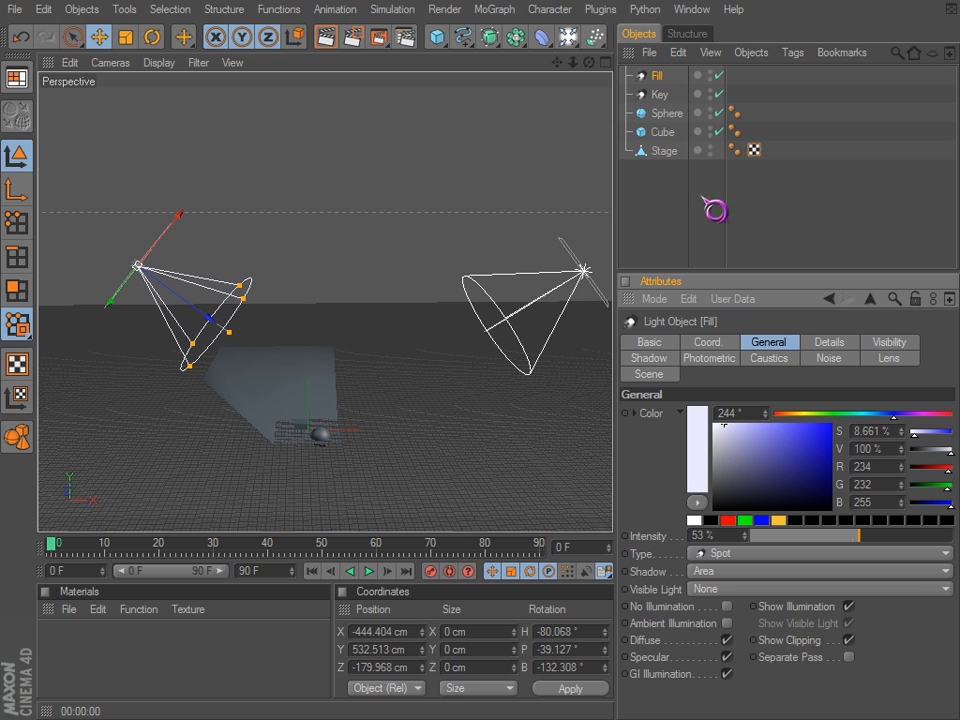
Give the Key light a warm pale yellow colour with hue 47° and about 12.6% saturation.
left_click(665, 96)
left_click(798, 413)
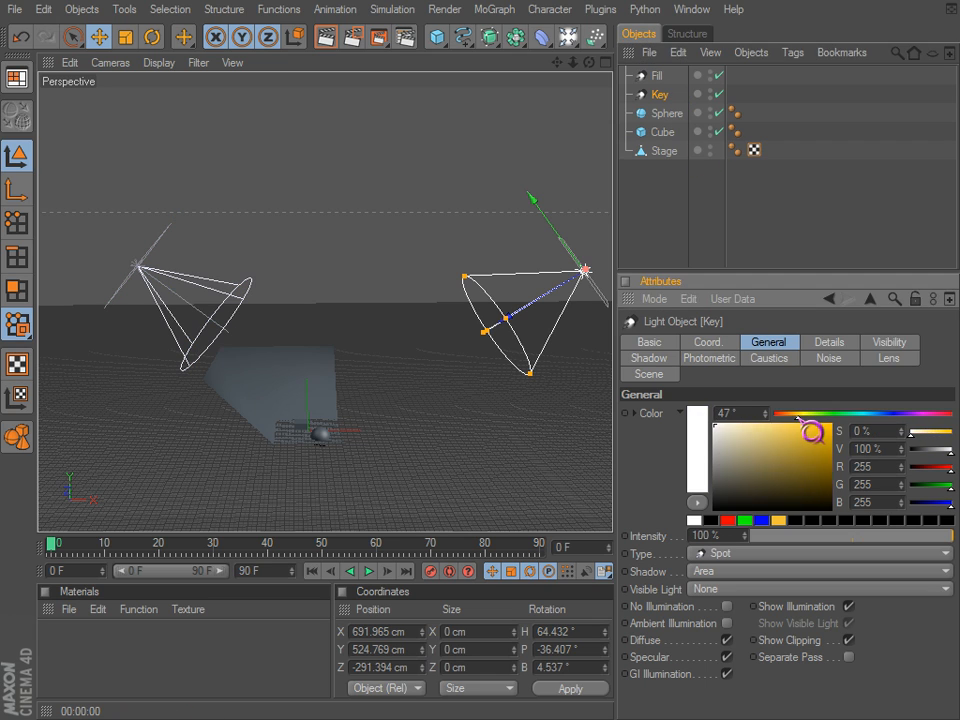
left_click(734, 429)
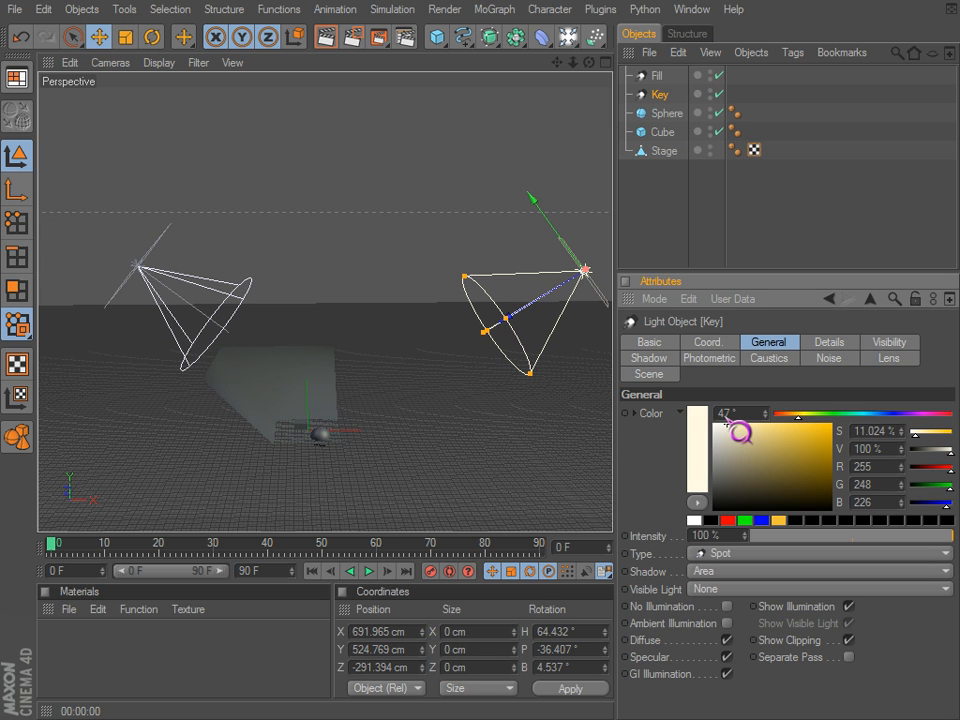
Render a closer view of the stage to check the tinted key and fill lighting.
scroll(281, 331, "up", 4)
middle_click_drag(281, 418, 290, 326, "alt")
key("ctrl+r")
scroll(280, 382, "up", 2)
scroll(532, 380, "up", 2)
right_click_drag(285, 428, 542, 426, "alt")
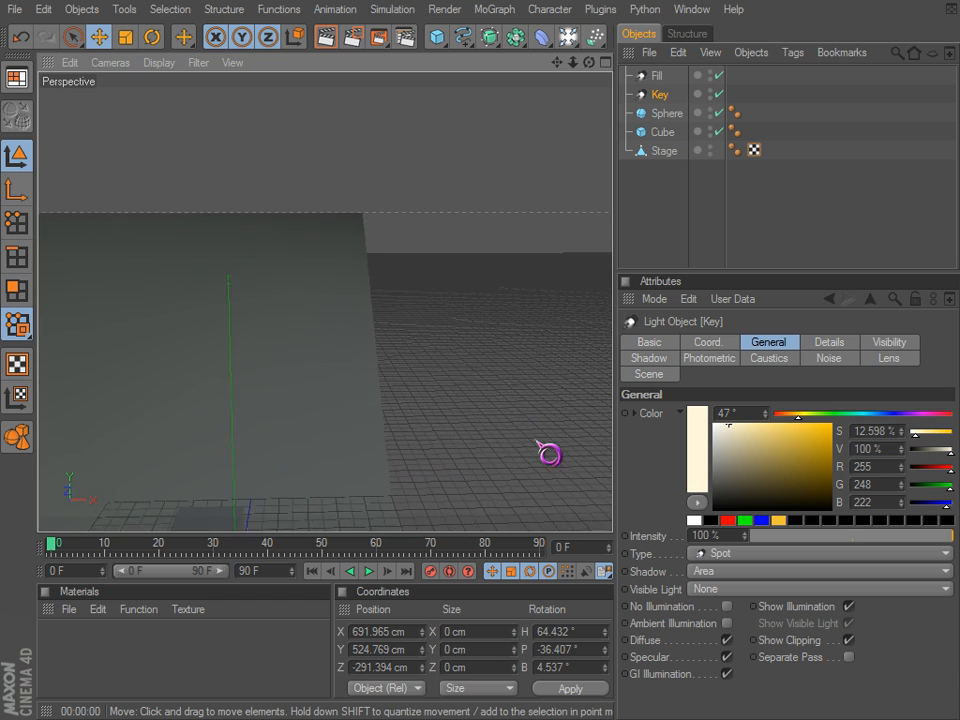
middle_click_drag(395, 376, 407, 298, "alt")
Frame the sphere and render it together with the cube to examine the shadows from both lights.
left_click(664, 113)
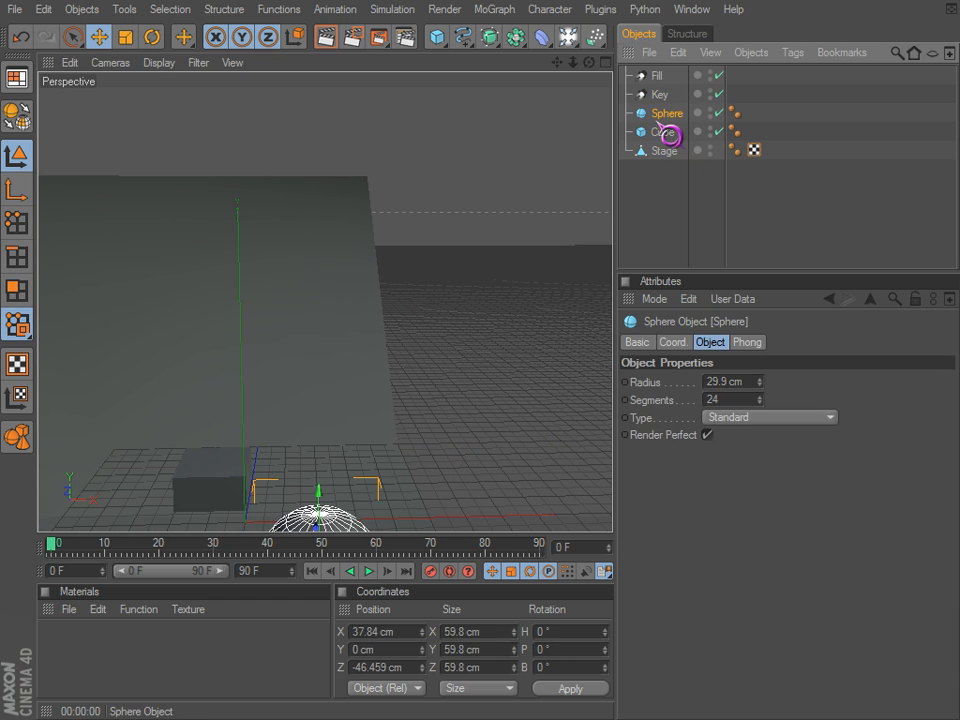
key("o")
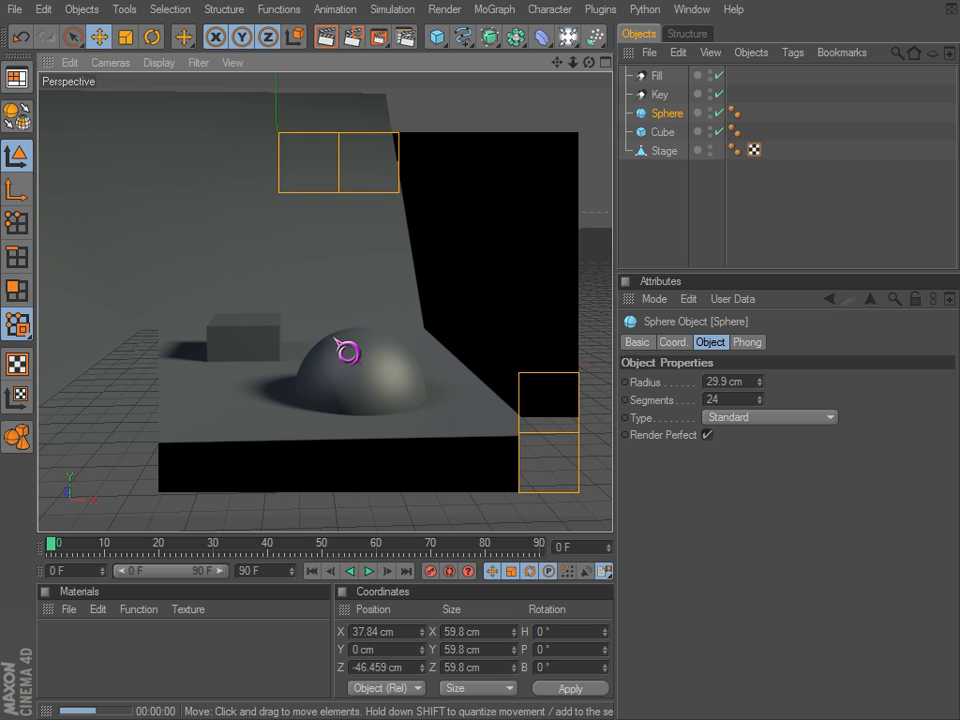
middle_click_drag(289, 405, 538, 446, "alt")
left_click_drag(538, 446, 276, 368, "alt")
key("ctrl+r")
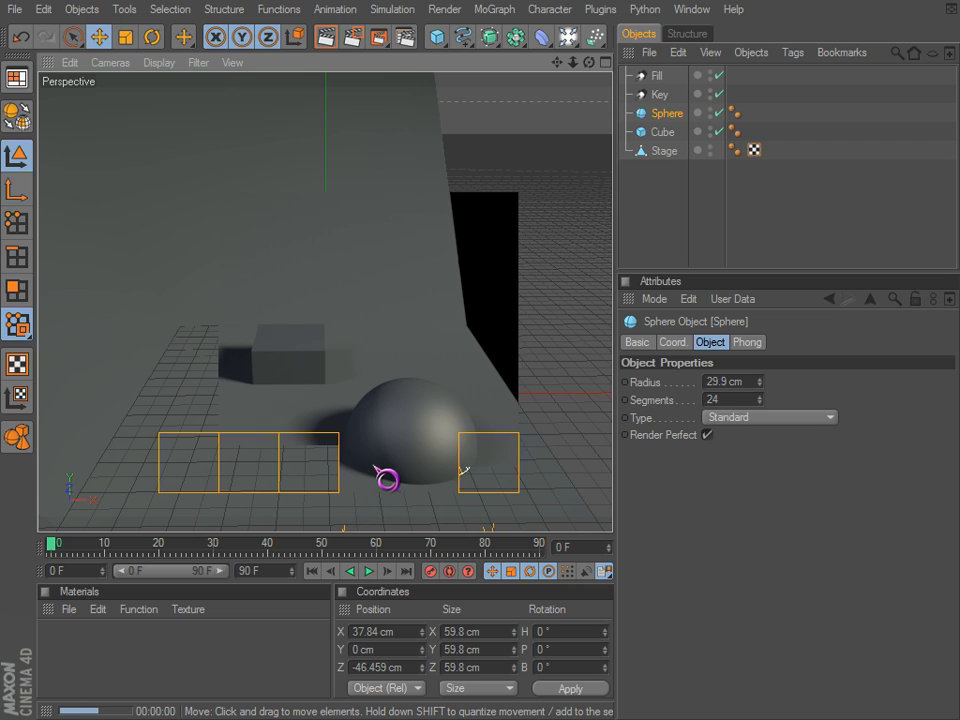
Select the Fill light and move it lower and farther out, to about X -591.1, Y 284.4, Z -250 cm.
mouse_move(360, 481)
left_mouse_down("alt")
mouse_move(302, 424)
mouse_move(223, 371)
mouse_move(549, 452)
mouse_move(632, 196)
left_mouse_up("alt")
left_click(660, 94)
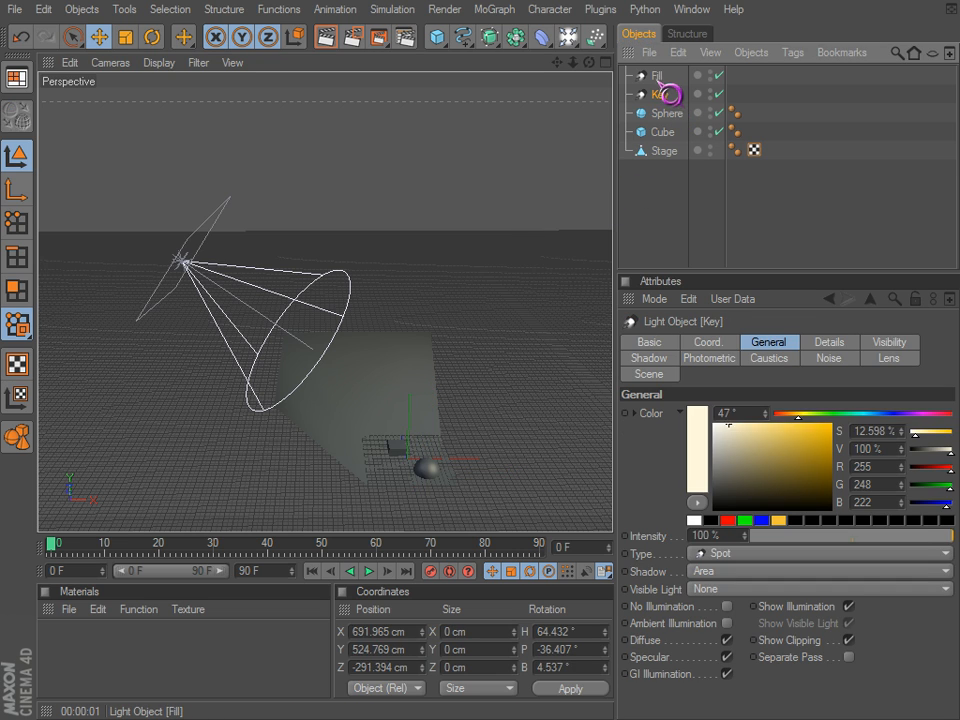
left_click(657, 76)
left_click_drag(193, 278, 210, 301, "alt")
Rotate the Fill light to about H -77.4°, P -23.1°, B -132.8° so it points at the objects.
key("r")
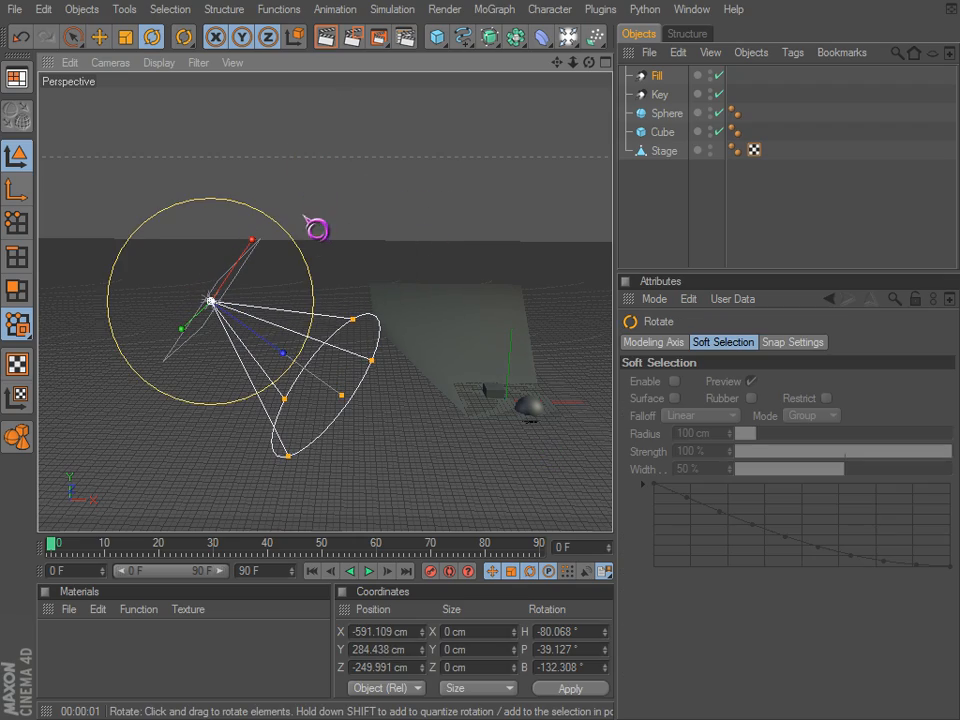
middle_click_drag(303, 272, 317, 291, "alt")
left_click_drag(317, 291, 536, 440, "alt")
left_click_drag(233, 375, 546, 452)
Shift the Fill light along its own X axis toward the back of the stage and deselect it.
key("e")
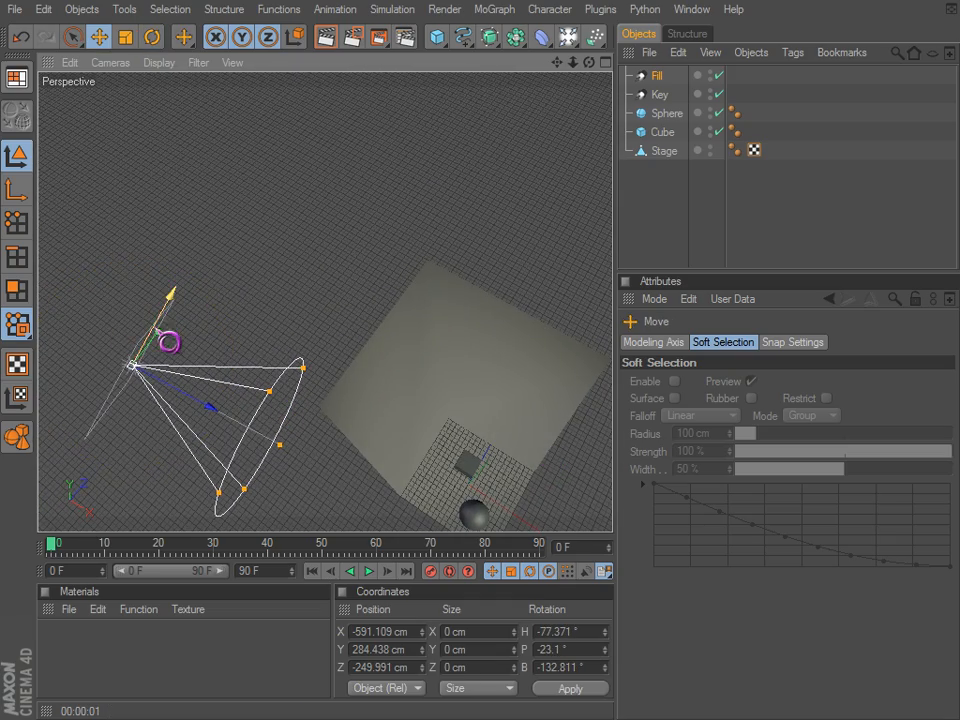
left_click_drag(135, 367, 172, 290)
left_click(642, 187)
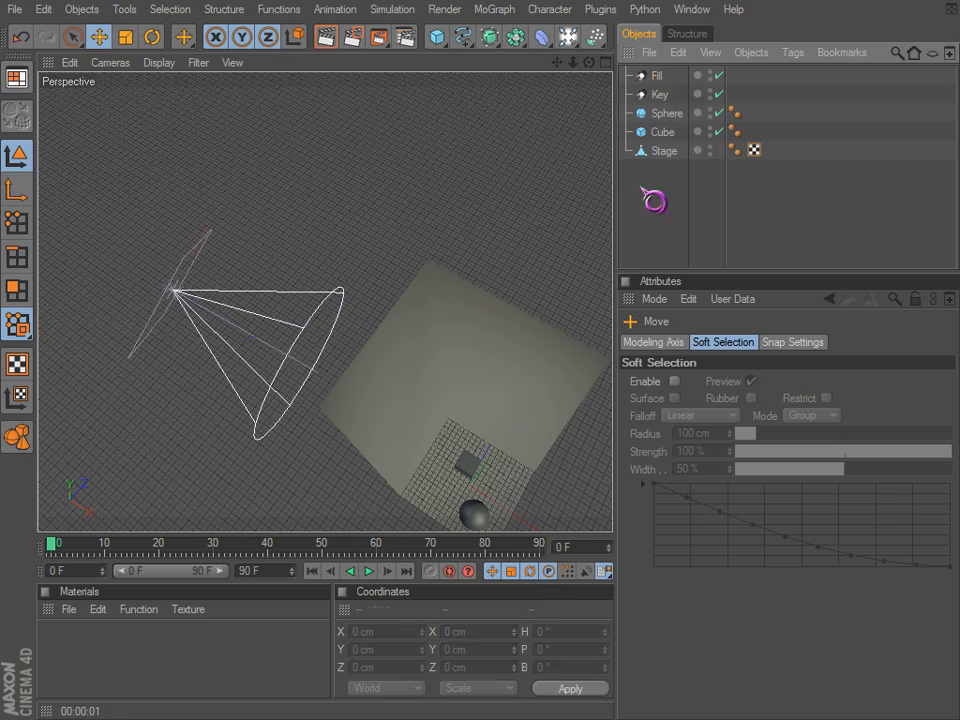
Frame the sphere and render a close-up to examine its shading and shadow.
left_click(664, 113)
middle_click_drag(536, 526, 424, 384, "alt")
key("o")
left_click_drag(308, 416, 535, 440, "alt")
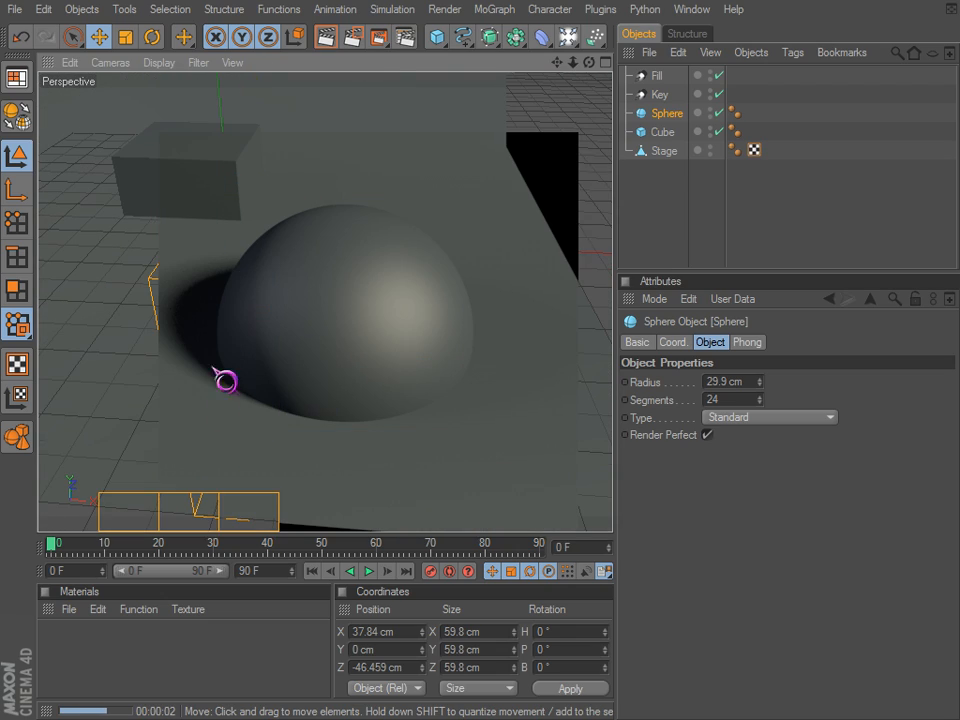
Render a wider view of the stage to compare the cube's and sphere's shadows.
scroll(222, 338, "down", 5)
middle_click_drag(243, 284, 536, 441, "alt")
left_click_drag(536, 441, 244, 300, "alt")
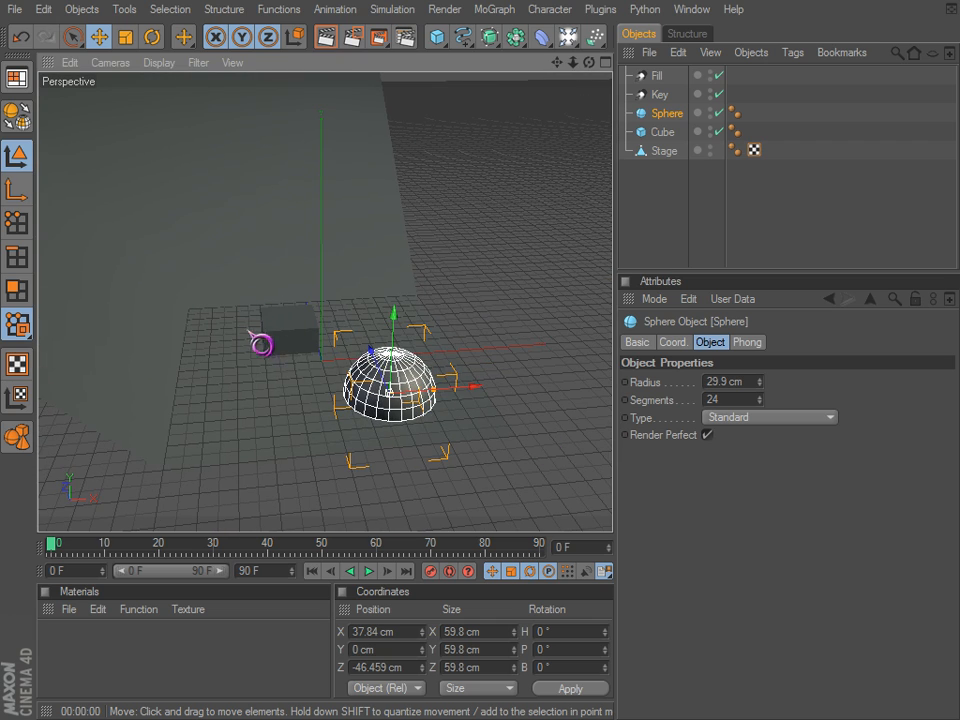
key("ctrl+r")
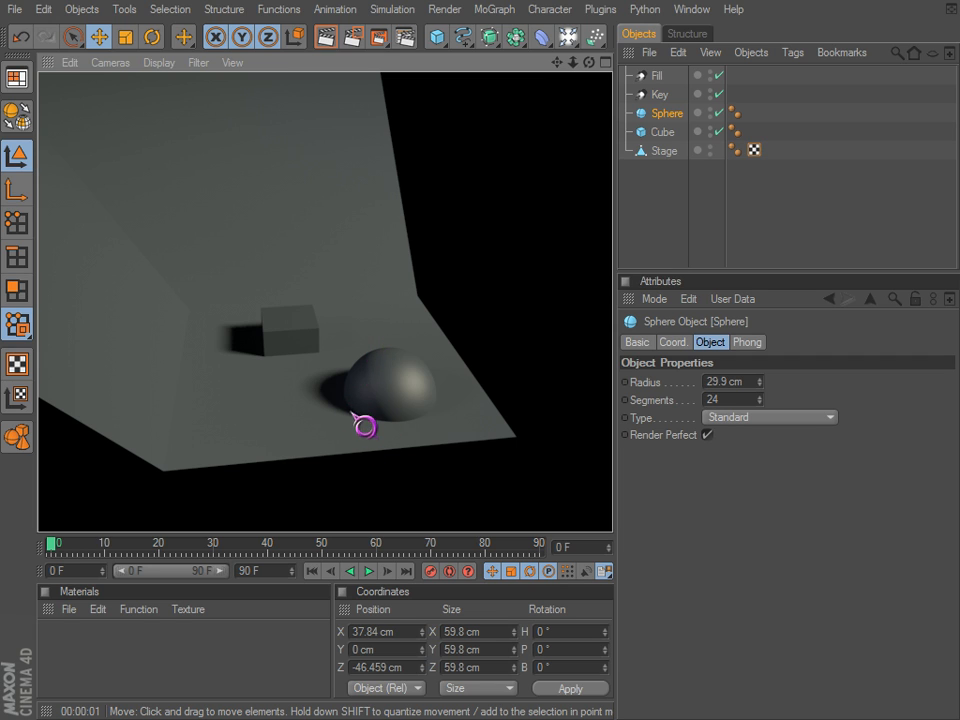
Render the scene from other angles around the cube to examine its shadow.
left_click_drag(316, 410, 279, 401, "alt")
key("ctrl+r")
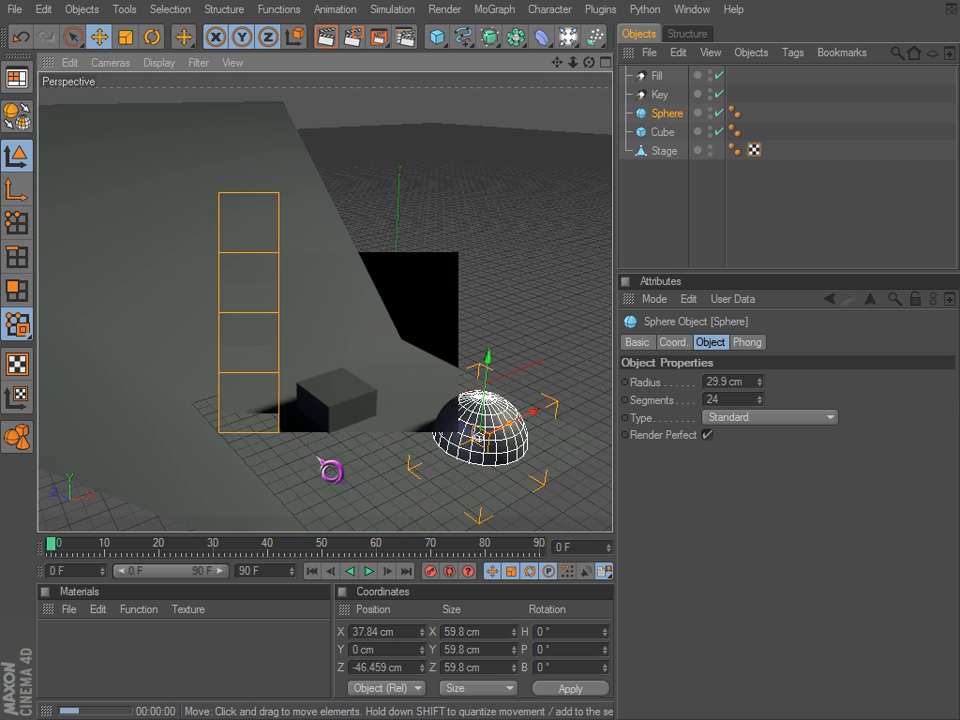
left_click_drag(313, 469, 318, 376, "alt")
key("ctrl+r")
right_click_drag(306, 363, 287, 341, "alt")
mouse_move(287, 341)
middle_mouse_down("alt")
mouse_move(534, 438)
mouse_move(287, 341)
middle_mouse_up("alt")
Deselect the sphere and render the cube and sphere from the opposite side of the stage.
left_click_drag(547, 225, 570, 420, "alt")
left_click(488, 443)
left_click(645, 232)
right_click_drag(372, 322, 386, 375, "alt")
middle_click_drag(386, 375, 424, 427, "alt")
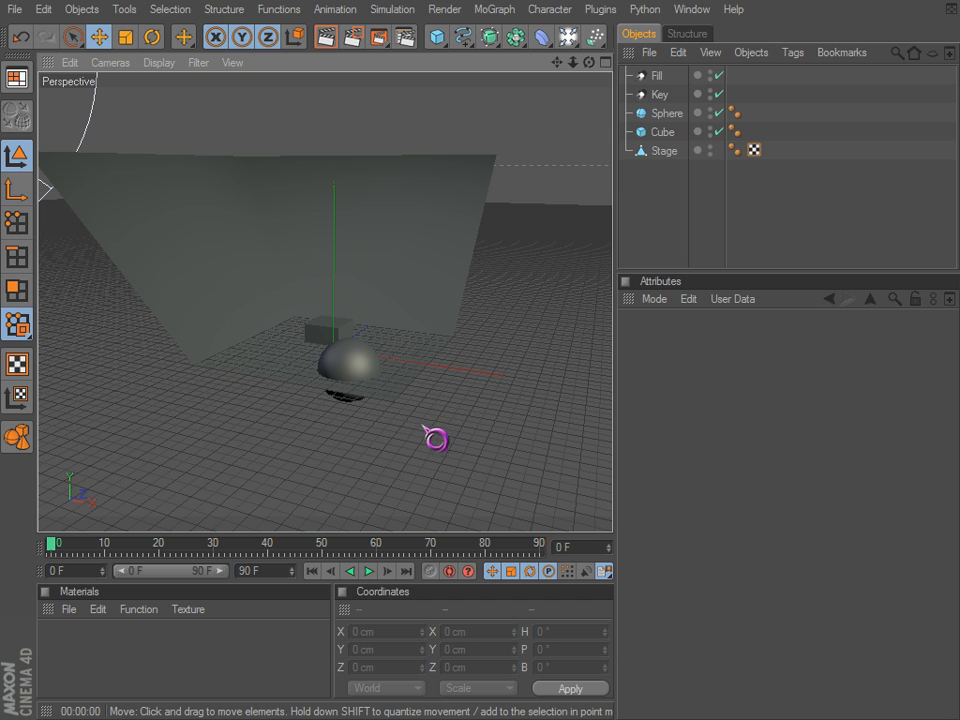
scroll(404, 434, "up", 4)
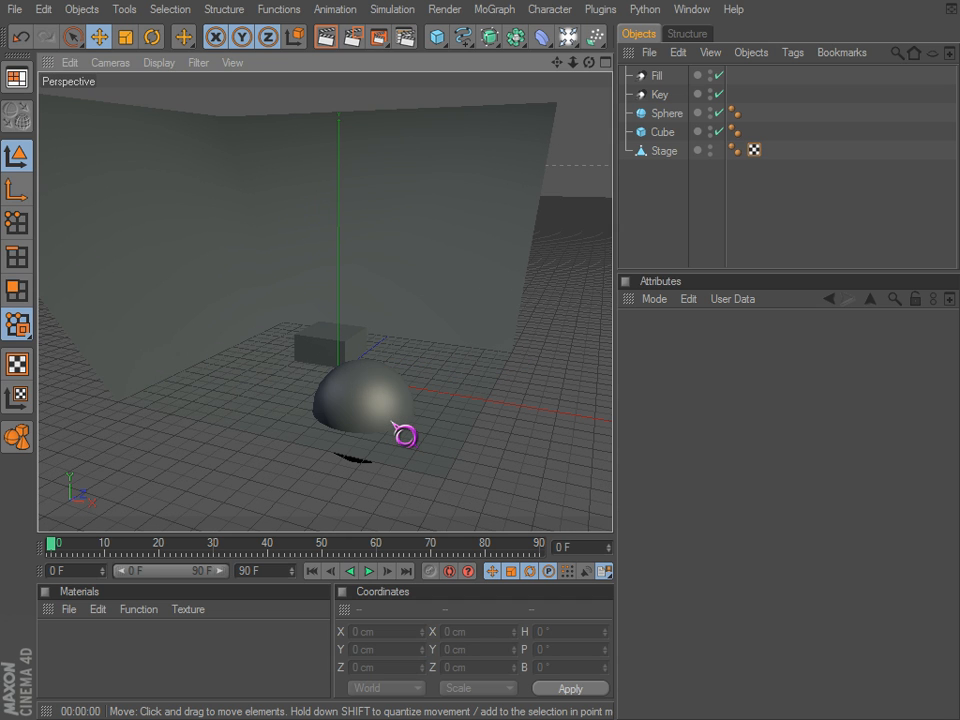
key("ctrl+r")
Render the cube and sphere from several lower front angles to judge the overall lighting.
right_click_drag(366, 446, 369, 419, "alt")
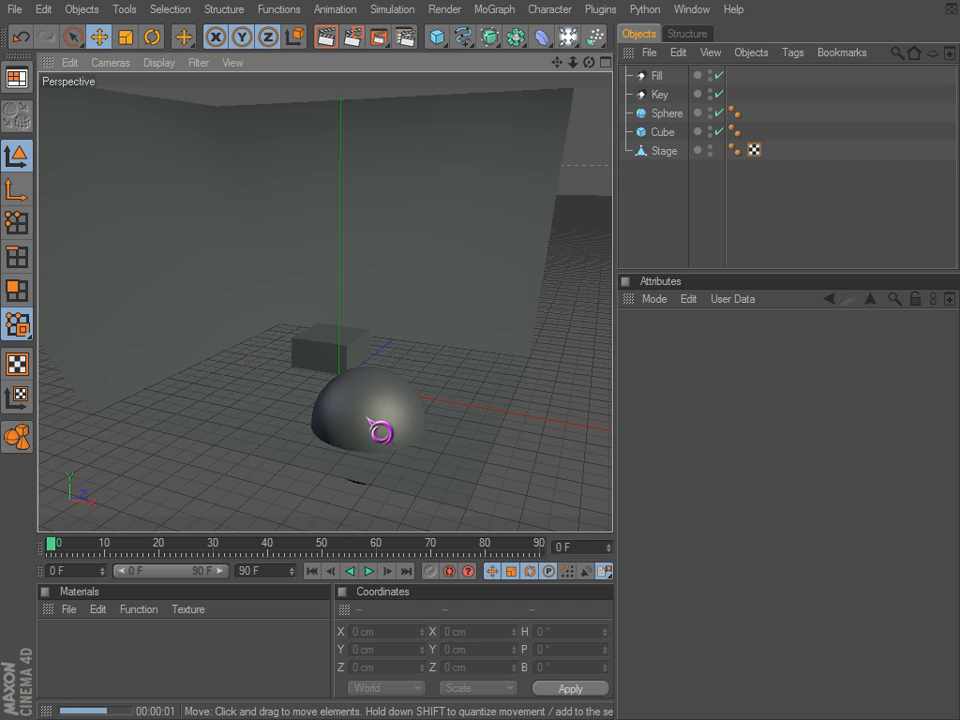
middle_click_drag(369, 419, 384, 404, "alt")
left_click_drag(397, 418, 549, 452, "alt")
key("ctrl+r")
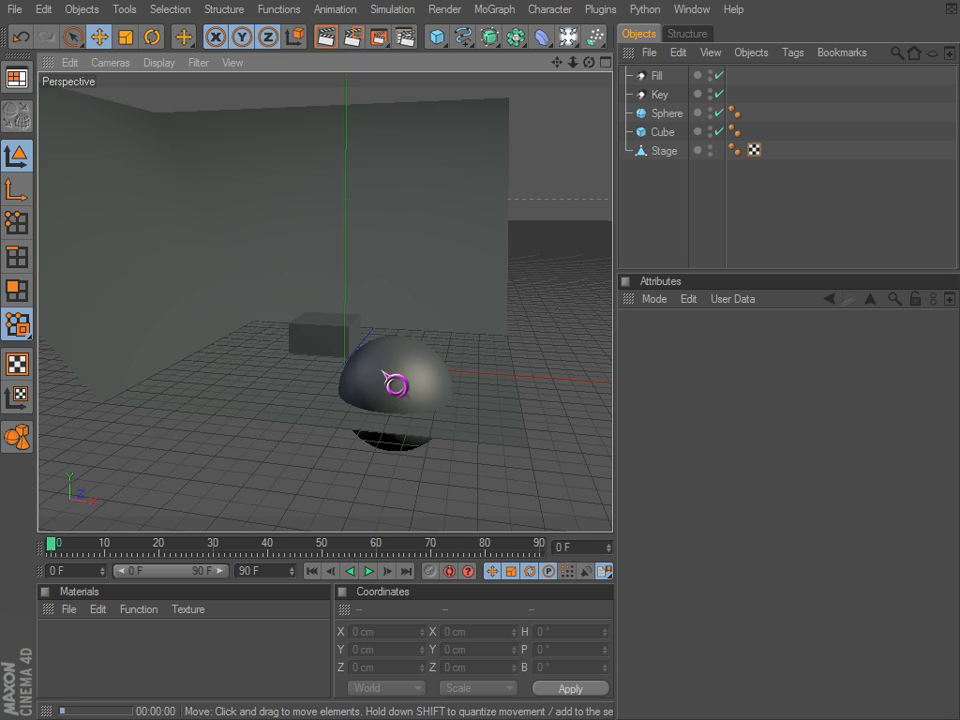
mouse_move(377, 381)
left_mouse_down("alt")
mouse_move(546, 452)
mouse_move(384, 383)
left_mouse_up("alt")
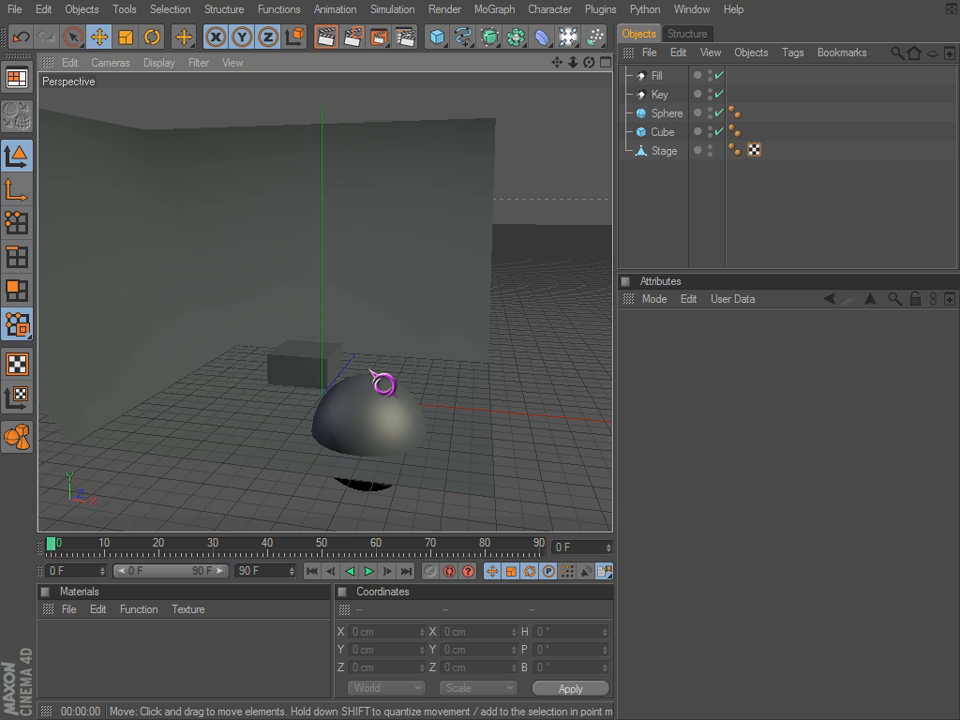
key("ctrl+r")
left_click_drag(360, 374, 327, 402, "alt")
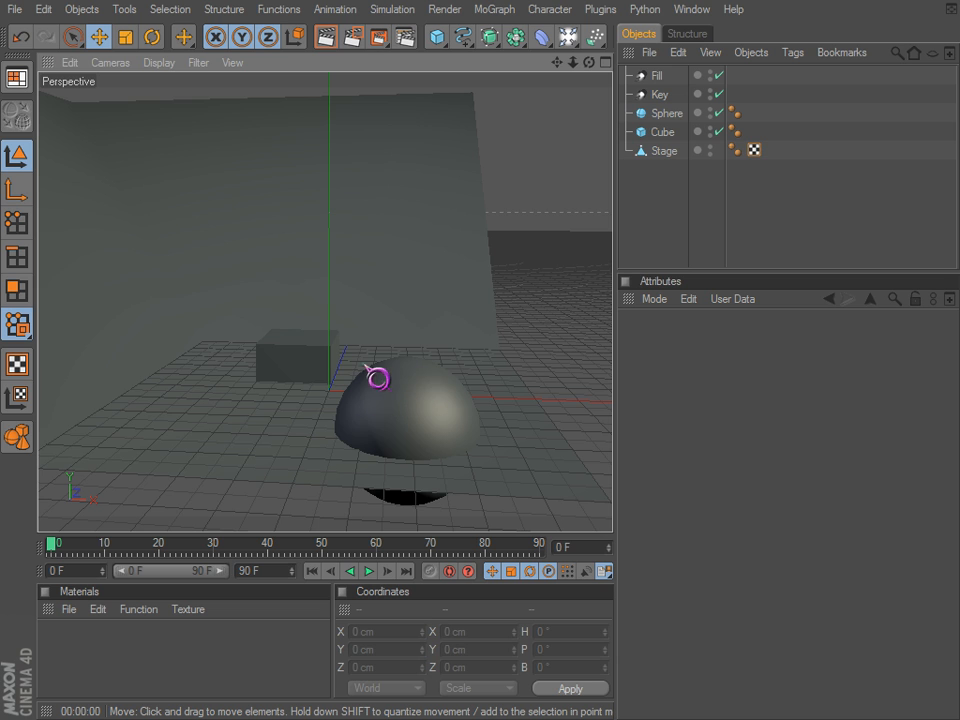
Add a new omni light at the scene origin.
left_click_drag(293, 466, 537, 439, "alt")
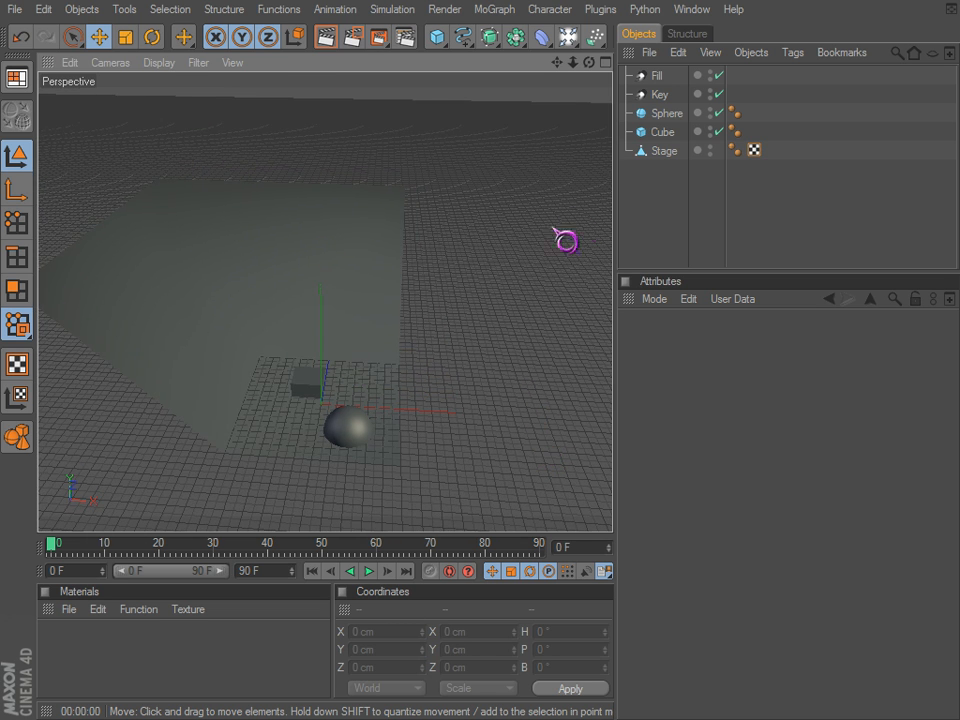
left_click(584, 47)
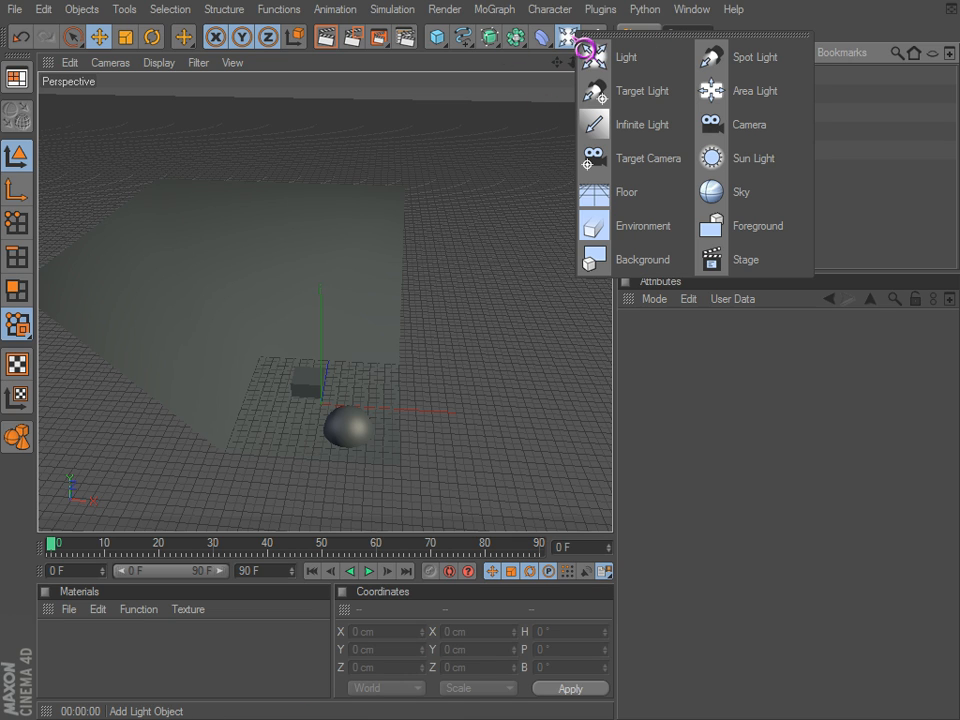
left_click(582, 56)
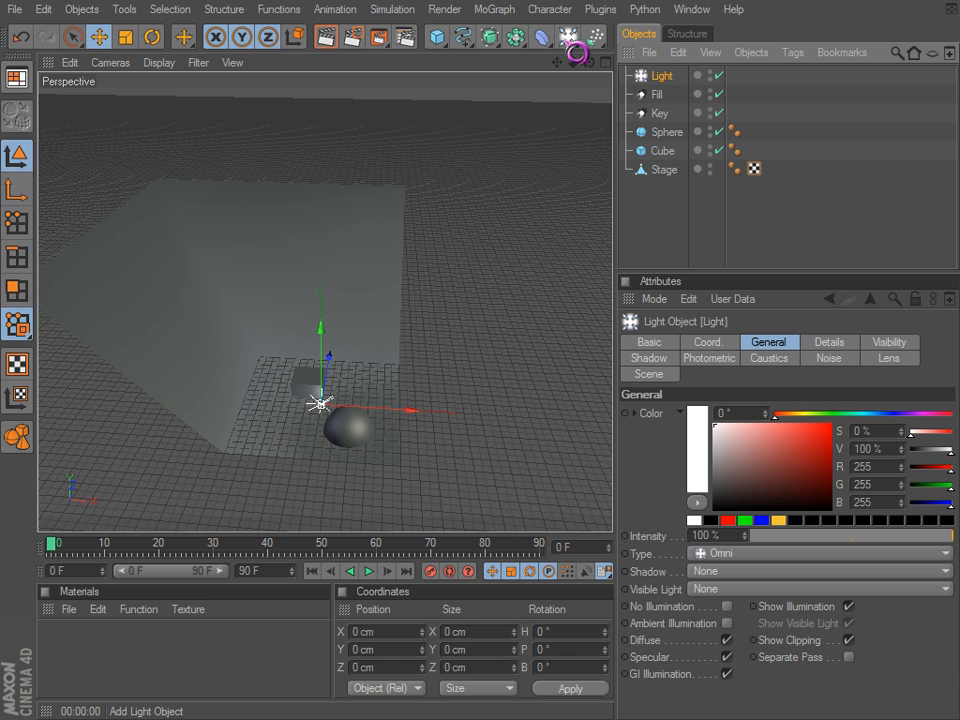
key("Delete")
left_click(567, 44)
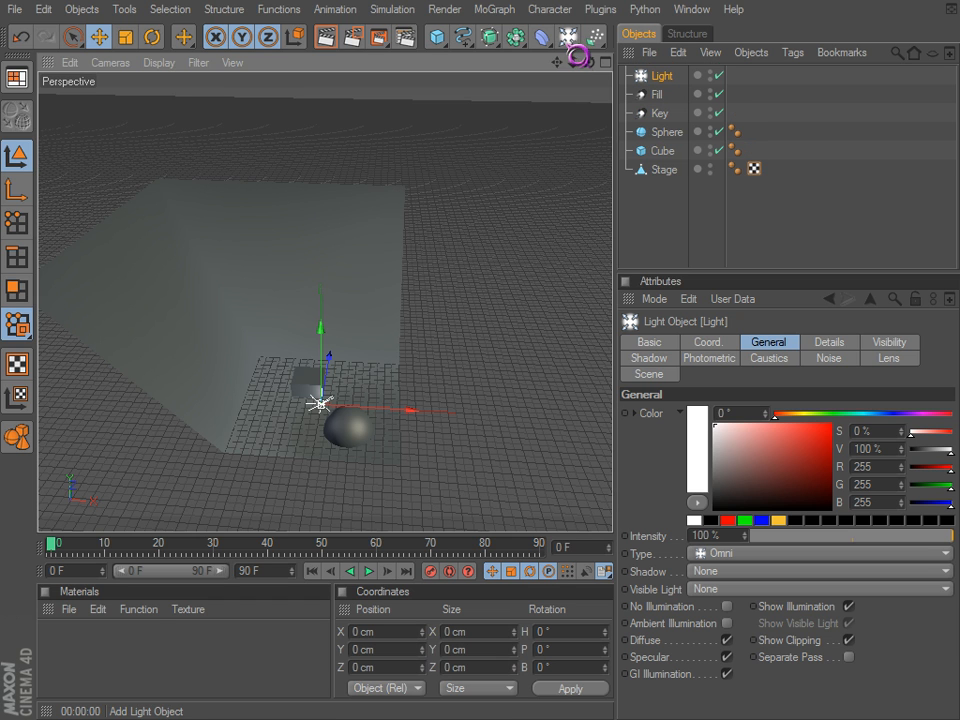
Move the new omni light to about X -210, Y 53, Z 180 cm beside the objects and render the view.
left_click(655, 95)
left_click(652, 76)
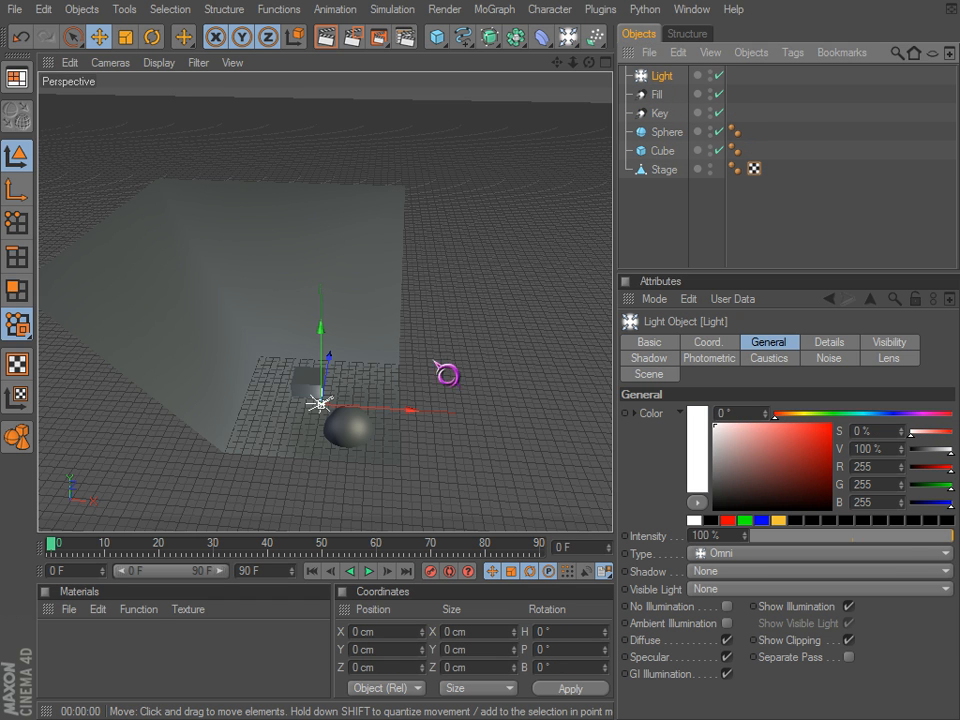
middle_click_drag(415, 338, 429, 357, "alt")
left_click_drag(429, 357, 352, 352, "alt")
left_click_drag(535, 441, 365, 391)
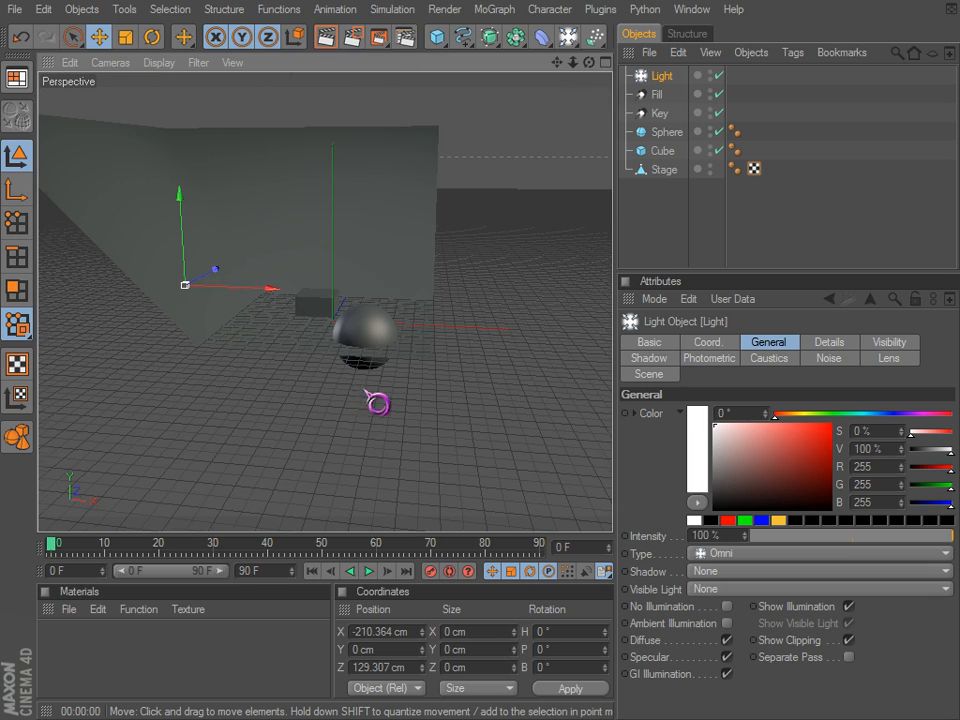
left_click_drag(217, 268, 231, 261)
left_click_drag(197, 192, 200, 206)
key("ctrl+r")
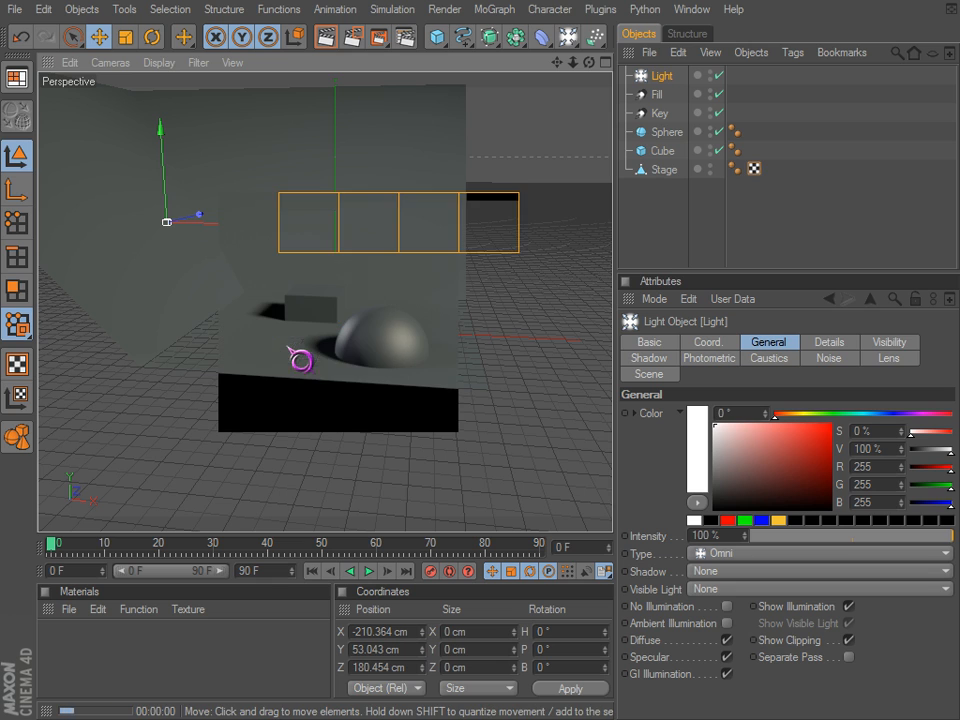
scroll(340, 331, "up", 2)
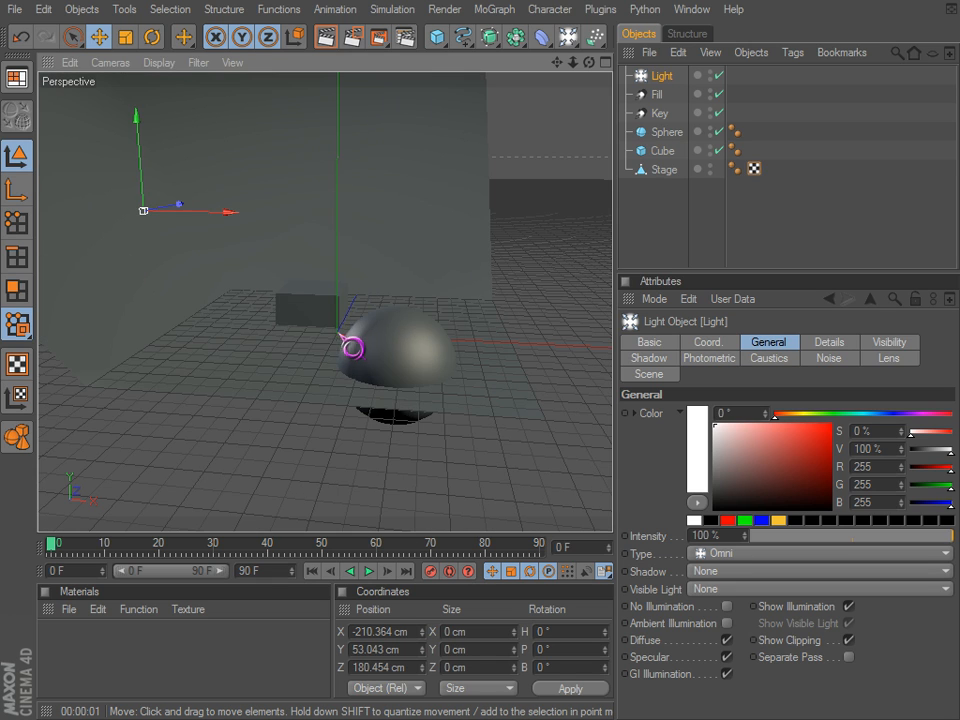
Lower the new omni light's intensity to 27% and render the stage.
middle_click_drag(340, 334, 360, 361, "alt")
left_click_drag(360, 361, 420, 446, "alt")
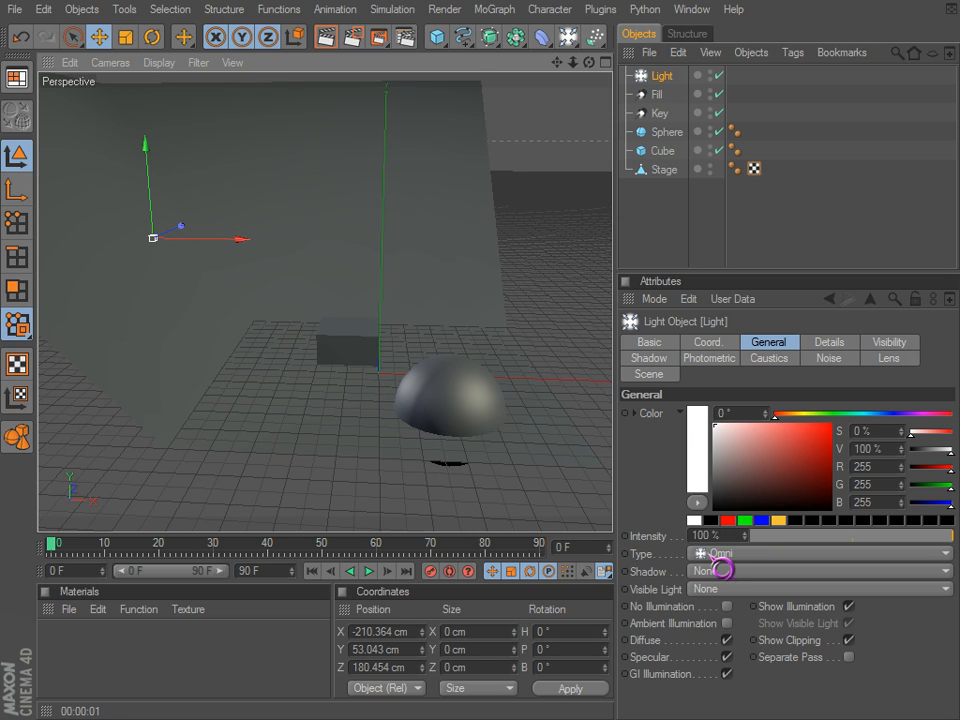
left_click_drag(745, 536, 756, 550)
key("ctrl+r")
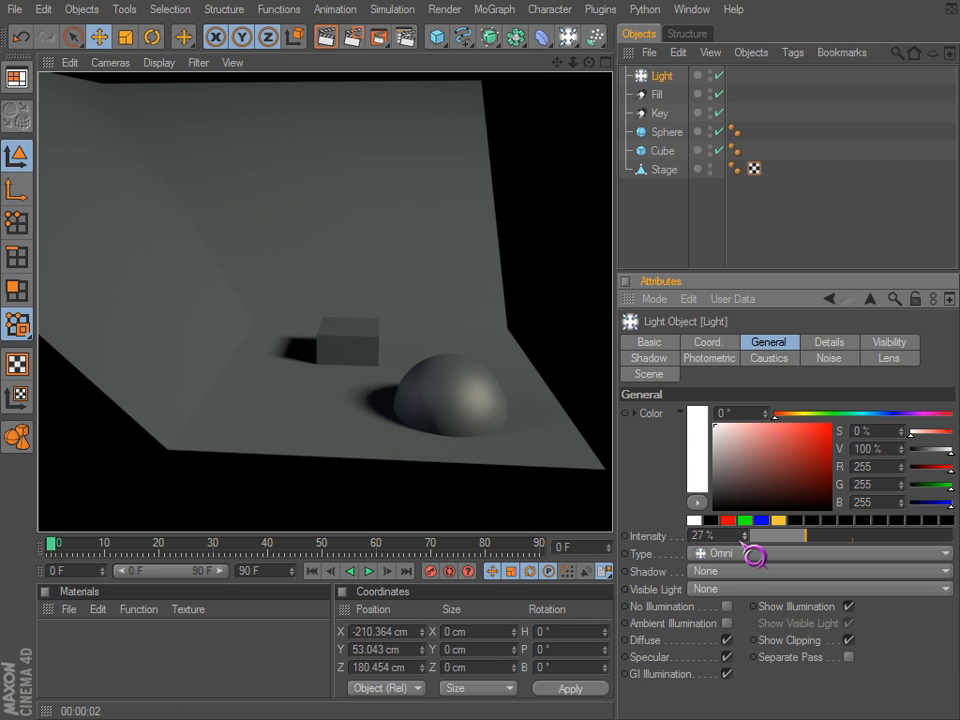
Change the new light to a Spot and rotate it towards the objects, to about H -133°, P 9°, B 42°.
left_click(752, 553)
left_click(731, 590)
left_click_drag(268, 274, 362, 313, "alt")
key("r")
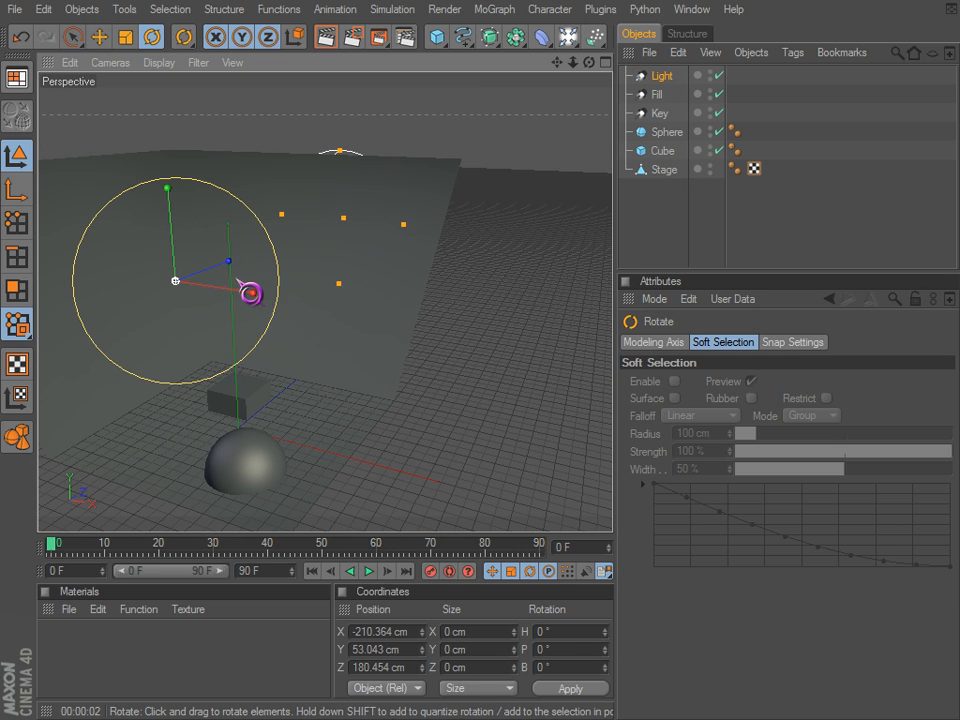
left_click_drag(249, 294, 548, 455)
left_click_drag(213, 277, 231, 422)
left_click_drag(313, 352, 261, 317)
left_click_drag(433, 392, 600, 420, "alt")
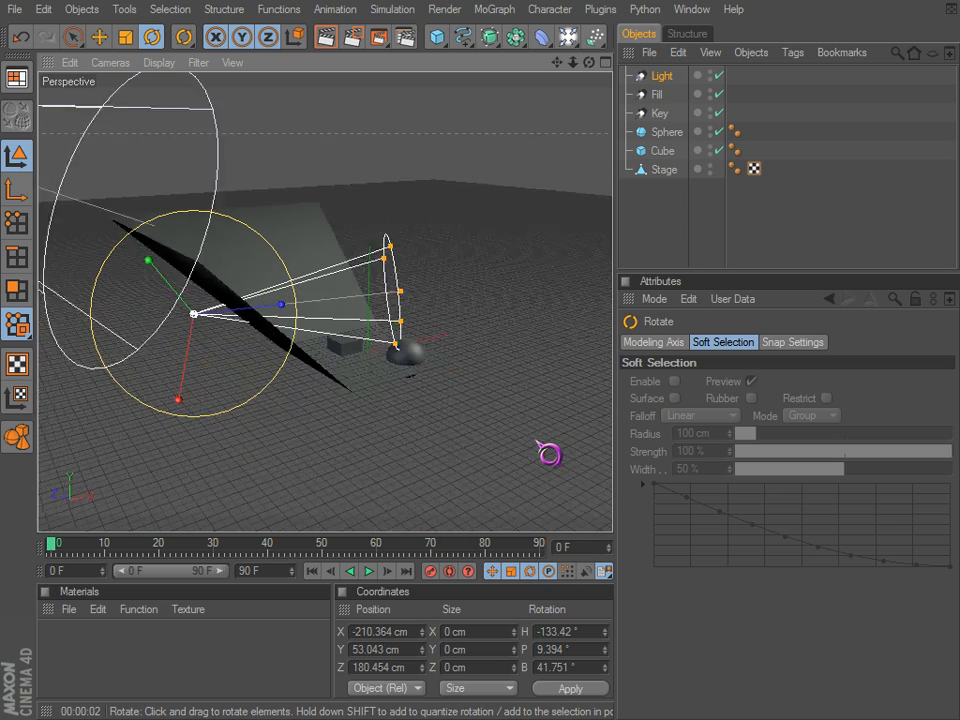
Widen the new spotlight's cone, adjust its rotation to about H -129°, P -3°, B 42°, and render the objects.
left_click_drag(414, 360, 549, 455)
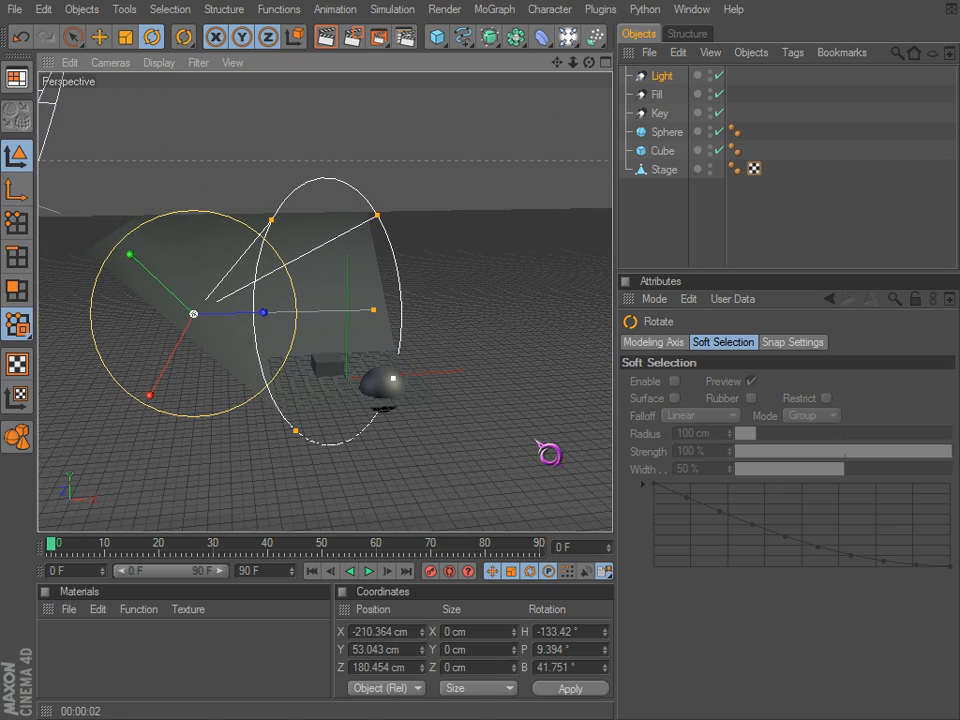
left_click_drag(204, 315, 565, 445)
left_click_drag(206, 288, 549, 452)
key("ctrl+r")
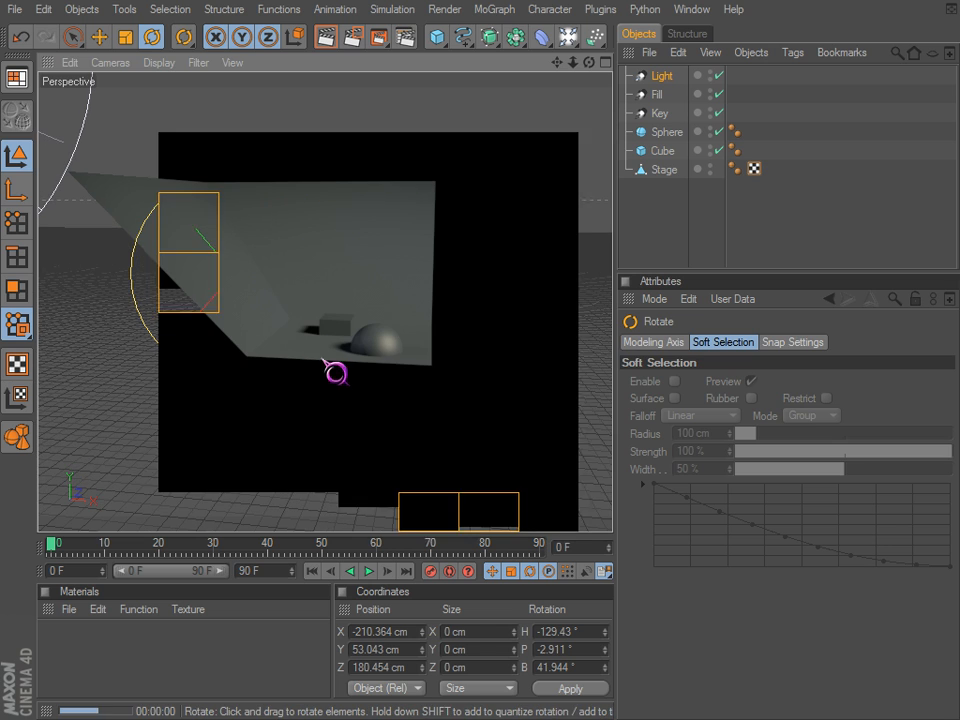
scroll(369, 399, "up", 5)
key("ctrl+r")
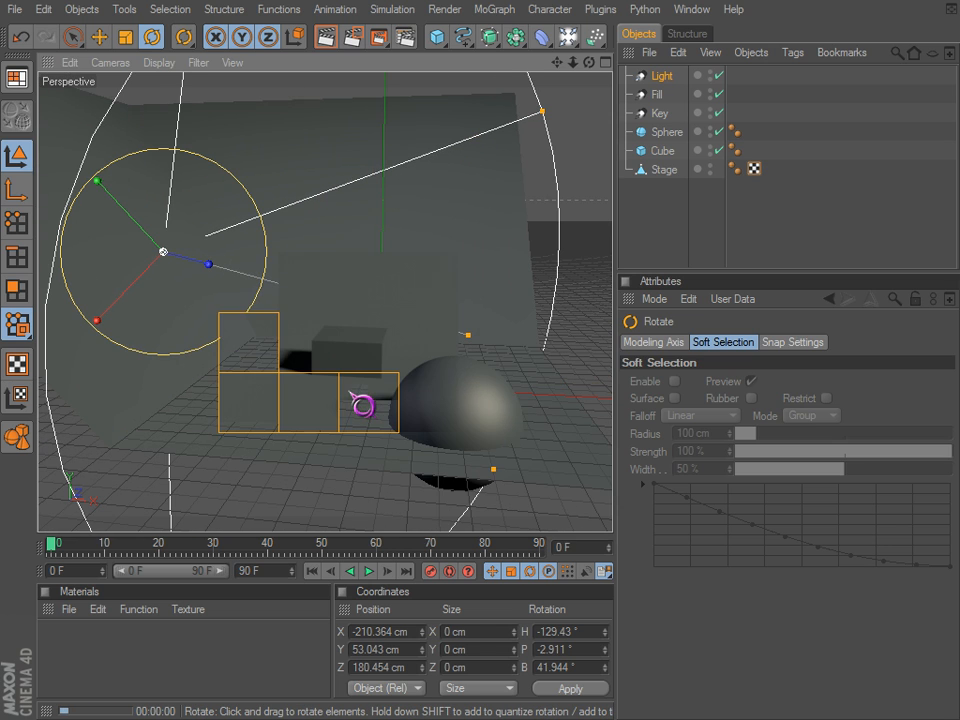
Move the new spotlight farther behind the stage, to about X -224, Y 52, Z 368 cm.
scroll(315, 320, "down", 6)
middle_click_drag(304, 314, 307, 381, "alt")
mouse_move(307, 381)
left_mouse_down("alt")
mouse_move(538, 441)
mouse_move(315, 392)
left_mouse_up("alt")
key("e")
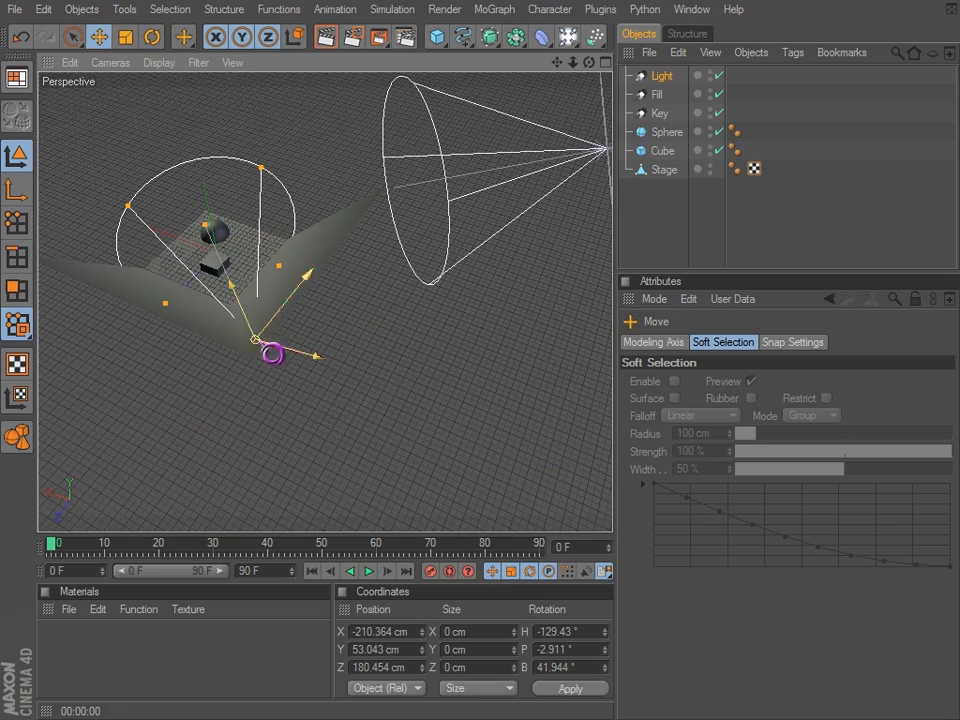
left_click_drag(240, 306, 196, 434)
mouse_move(310, 412)
left_mouse_down("alt")
mouse_move(548, 454)
mouse_move(310, 412)
left_mouse_up("alt")
Rotate the new spotlight to about H -153°, P 2.4°, B 6.6° and render the view.
key("r")
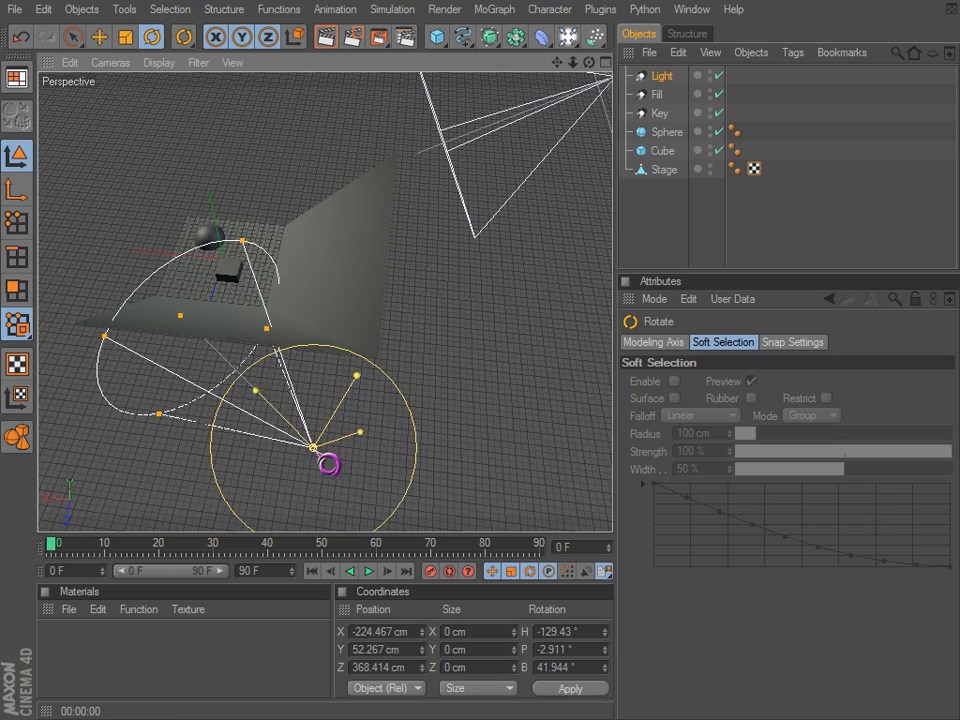
left_click_drag(328, 461, 537, 440)
middle_click_drag(537, 440, 537, 441, "alt")
mouse_move(548, 454)
left_mouse_down("alt")
mouse_move(298, 381)
mouse_move(548, 443)
left_mouse_up("alt")
key("ctrl+r")
Try the new spotlight's intensity at 72% and render the cube and sphere.
left_click(659, 78)
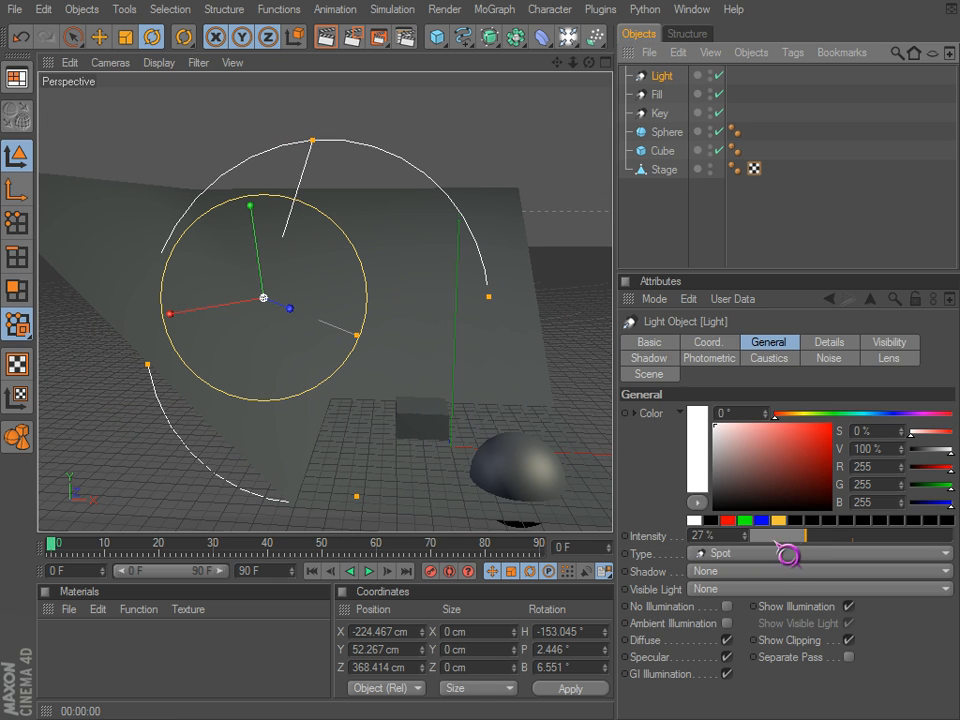
left_click_drag(743, 537, 747, 539)
key("ctrl+shift+z")
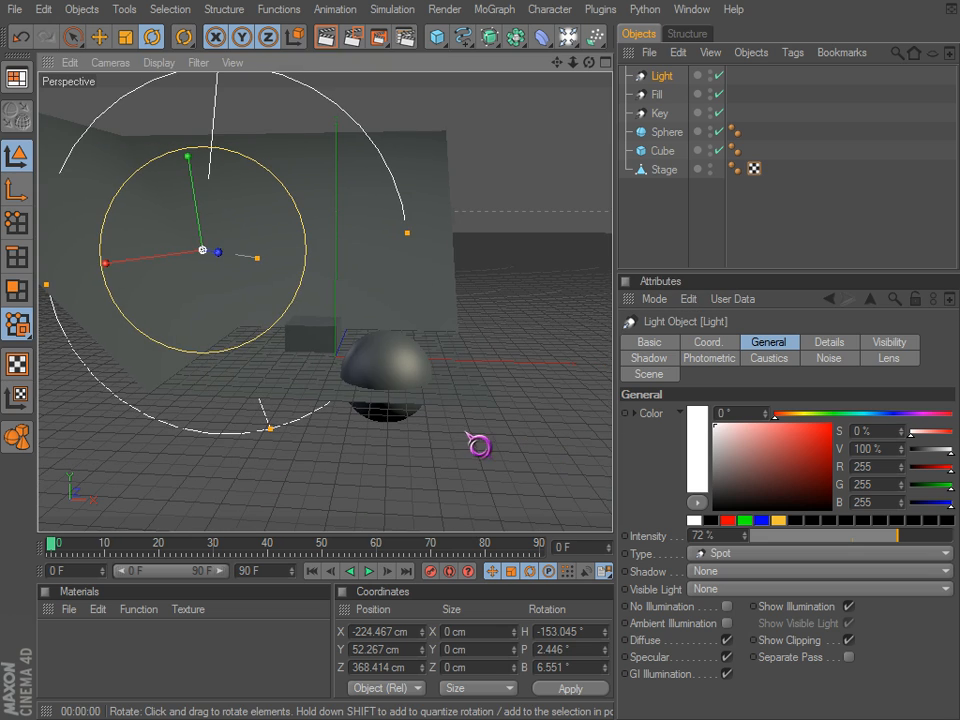
key("ctrl+r")
scroll(373, 377, "up", 6)
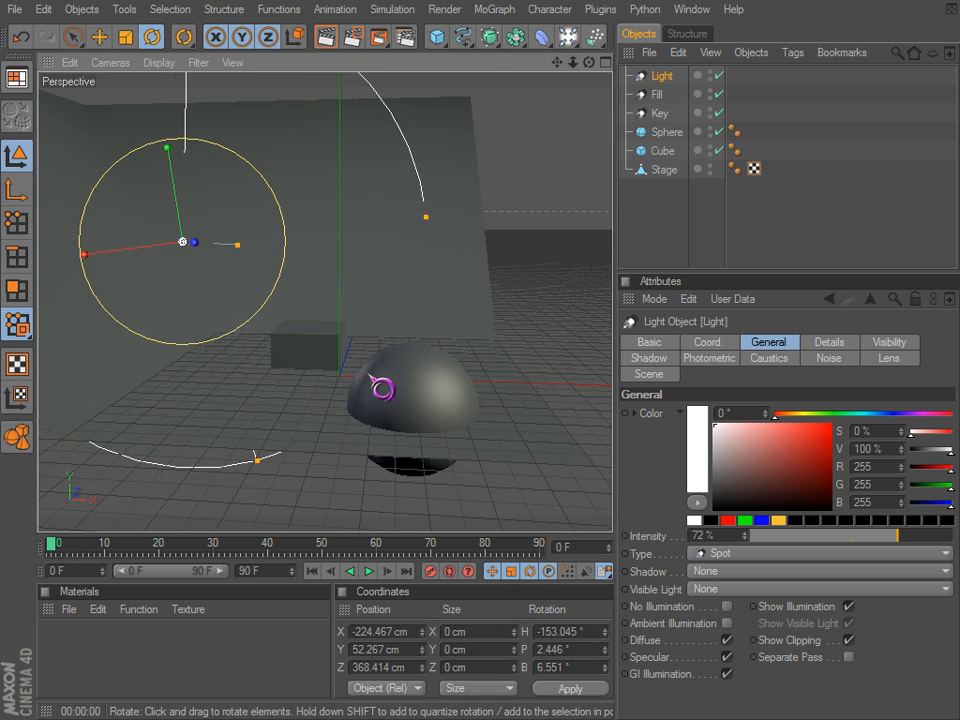
Set the new spotlight's intensity to 48% and render the cube and sphere again.
left_click(745, 539)
left_click_drag(745, 537, 745, 537)
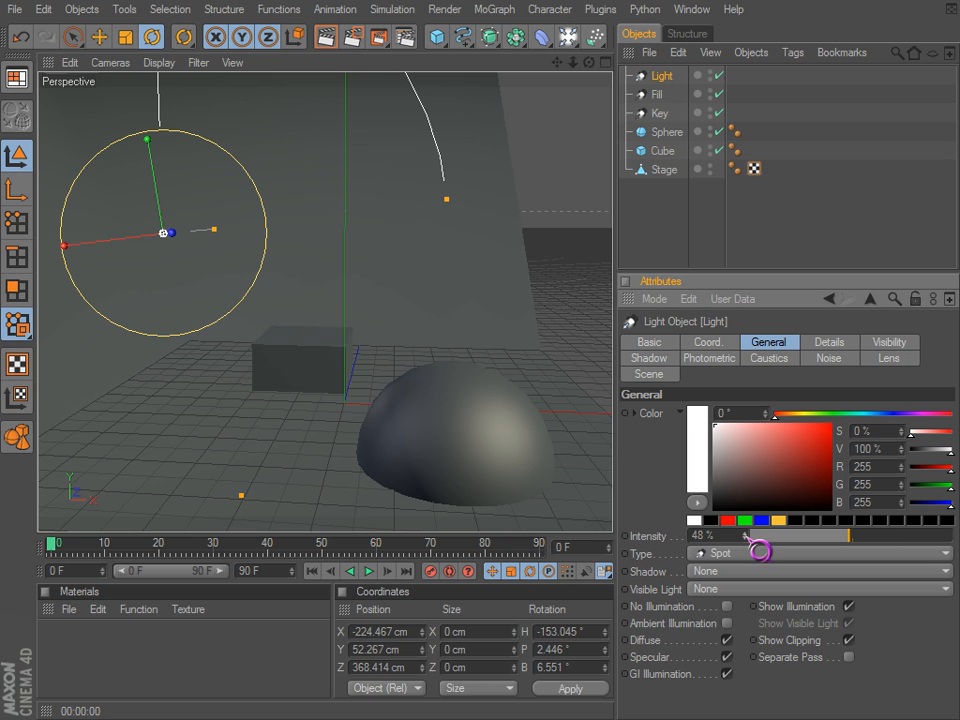
key("ctrl+r")
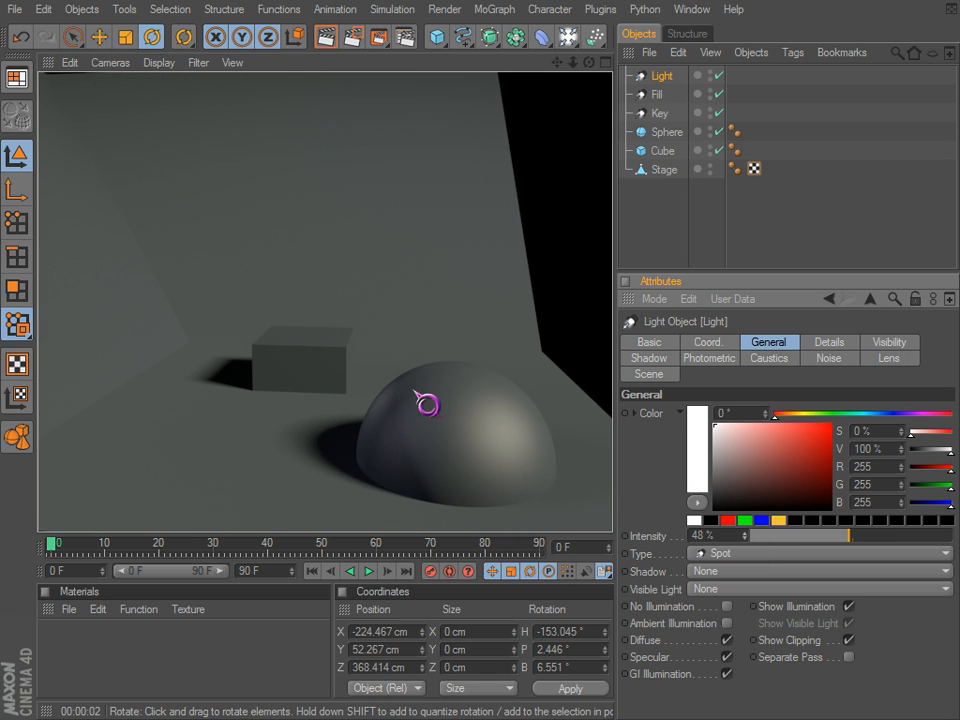
left_click(370, 450)
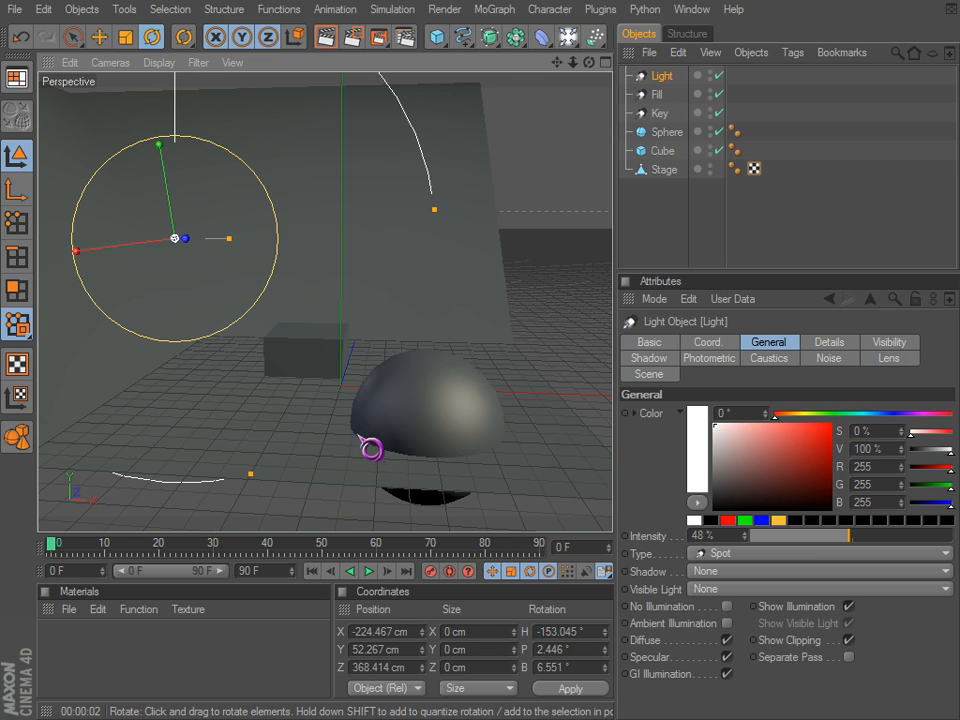
Change the new light's type to Infinite and render the stage.
left_click(728, 556)
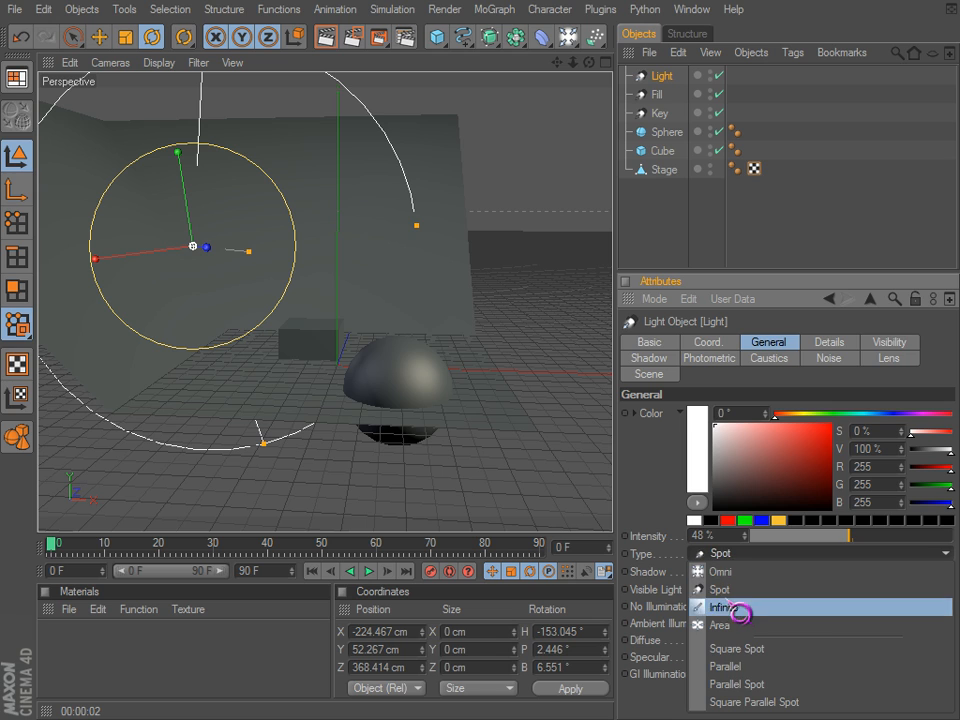
left_click(733, 607)
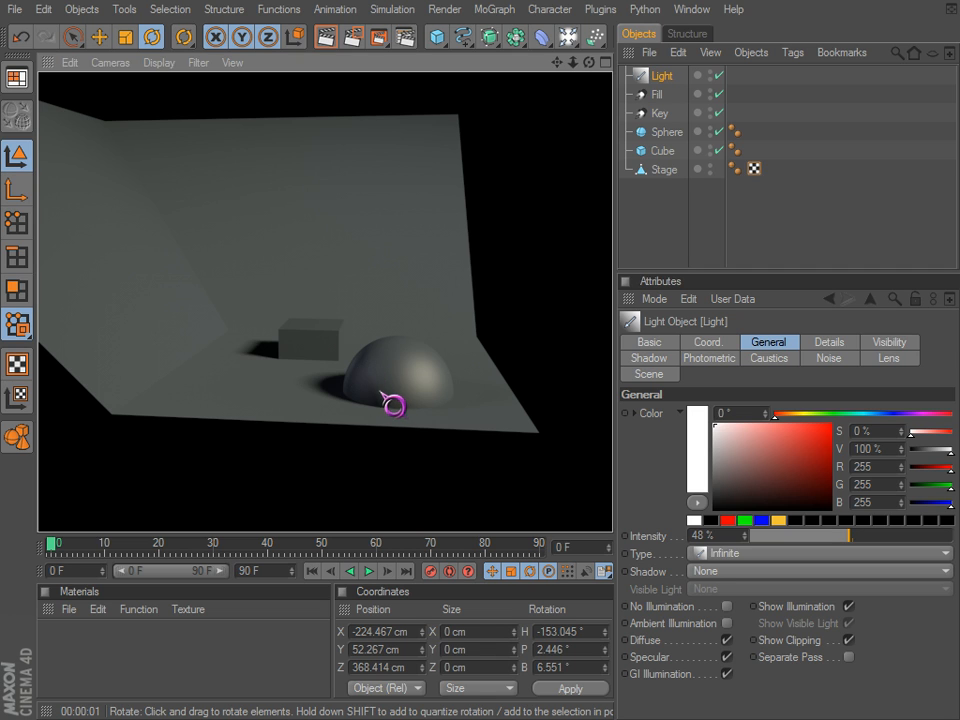
scroll(349, 379, "up", 2)
Rotate the cube to a heading of about 32.2° and render it.
left_click(657, 155)
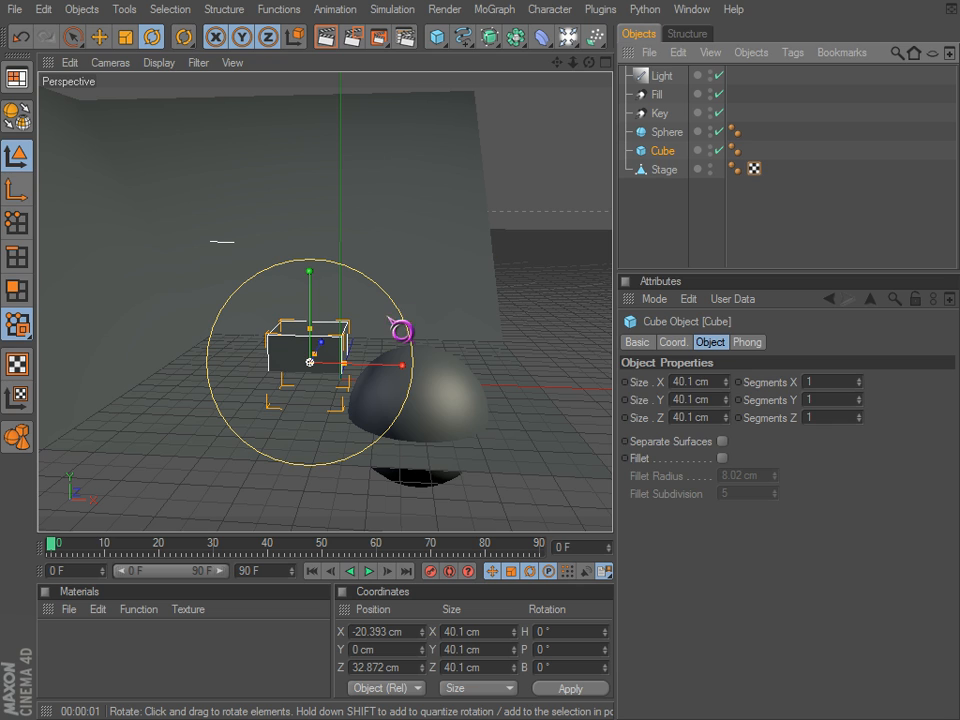
left_click_drag(326, 287, 548, 455)
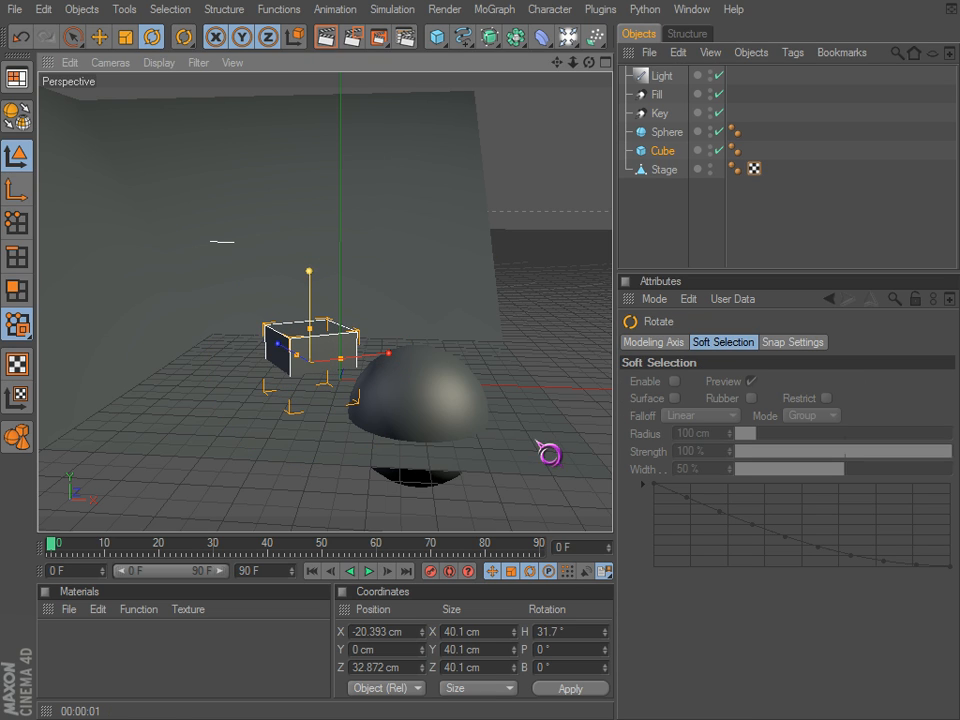
key("ctrl+r")
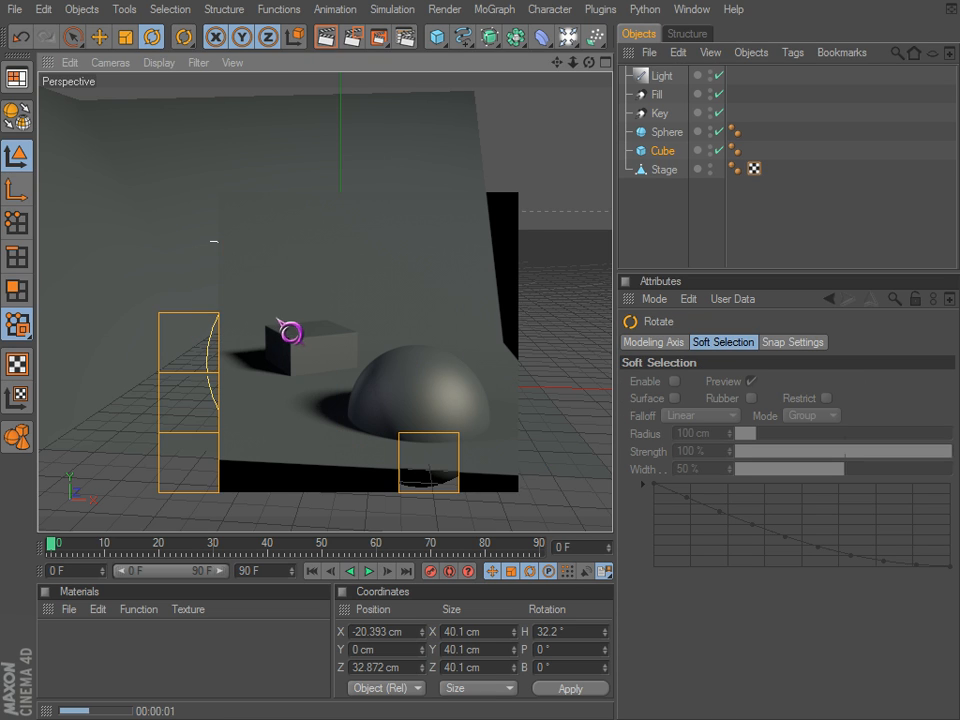
left_click_drag(349, 396, 372, 371, "alt")
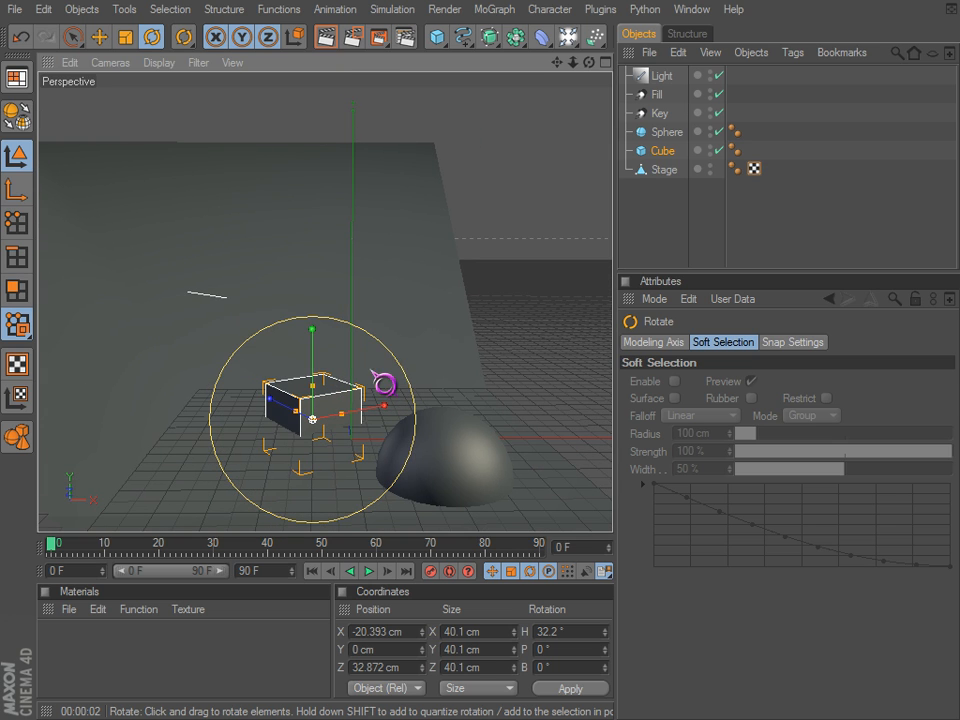
Add a HyperNURBS object with the cube as its child and place it last in the object hierarchy.
left_click(496, 44)
left_click_drag(663, 188, 668, 88)
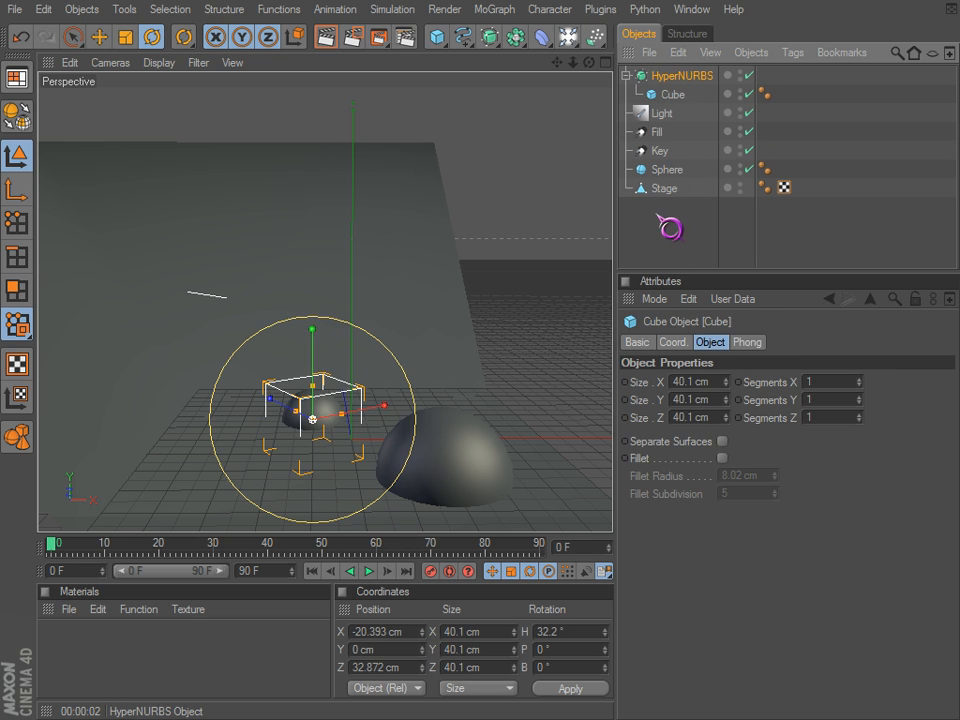
left_click_drag(657, 215, 659, 210)
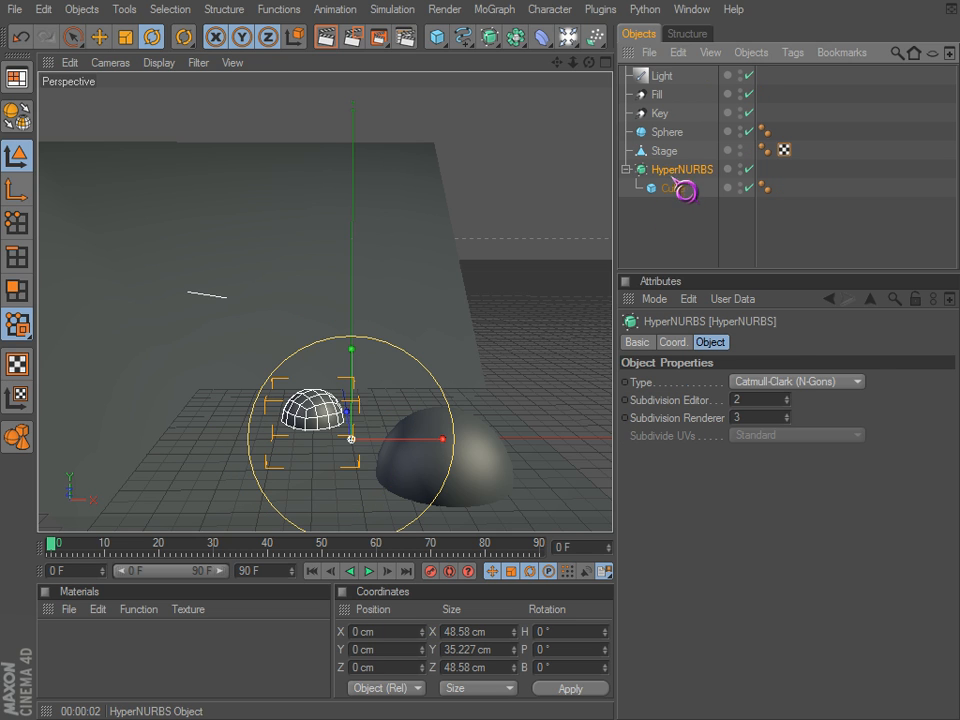
Set the cube's X, Y and Z segments to 5 each and render its rounded edges close up.
left_click(680, 188)
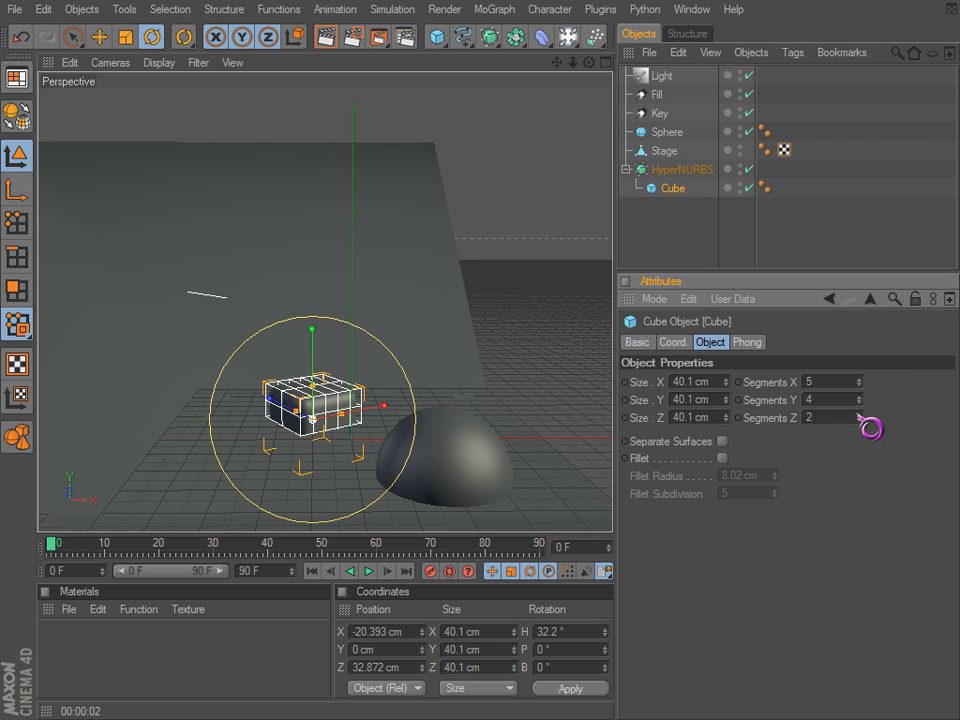
key("ctrl+r")
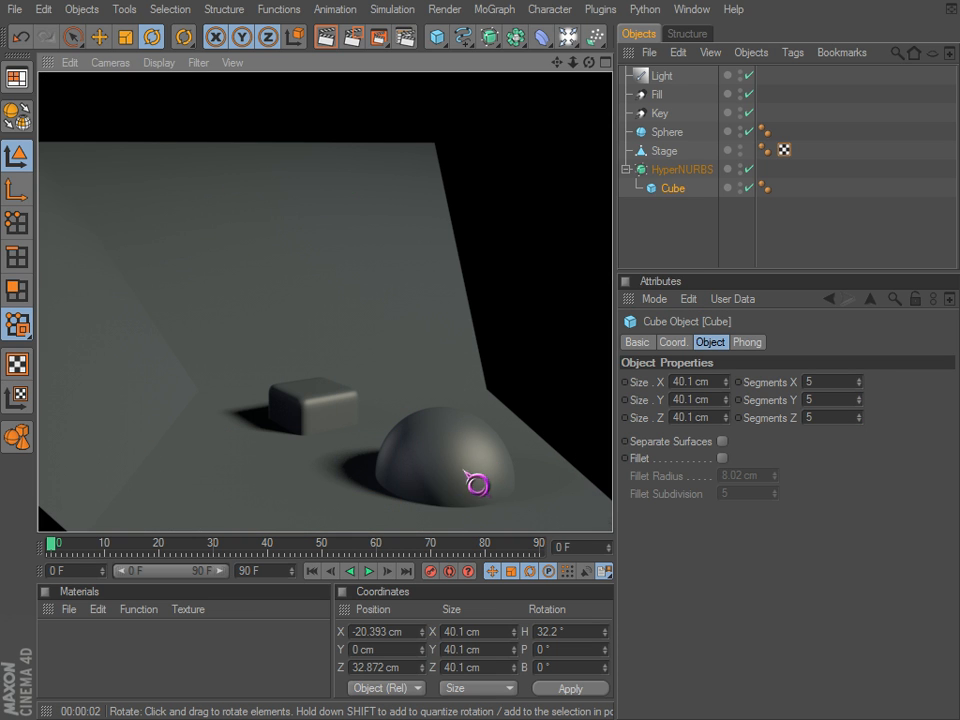
scroll(322, 383, "up", 3)
right_click_drag(306, 442, 288, 400, "alt")
middle_click_drag(288, 400, 256, 424, "alt")
key("ctrl+r")
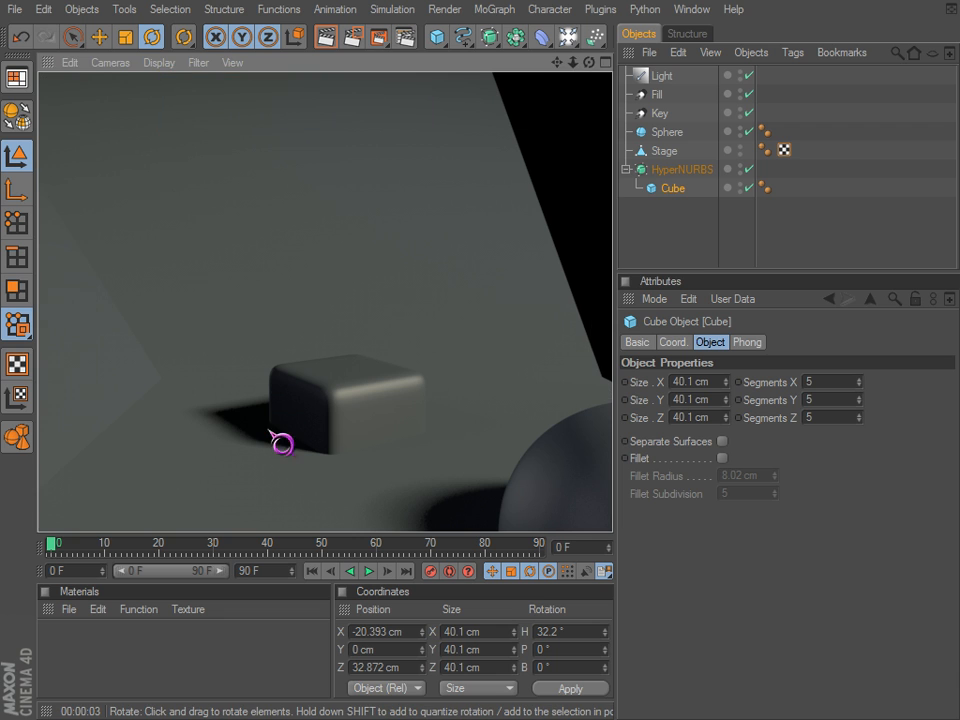
Rotate the cube to a heading of about 21.9°, render it close up, and deselect it.
scroll(327, 410, "up", 2)
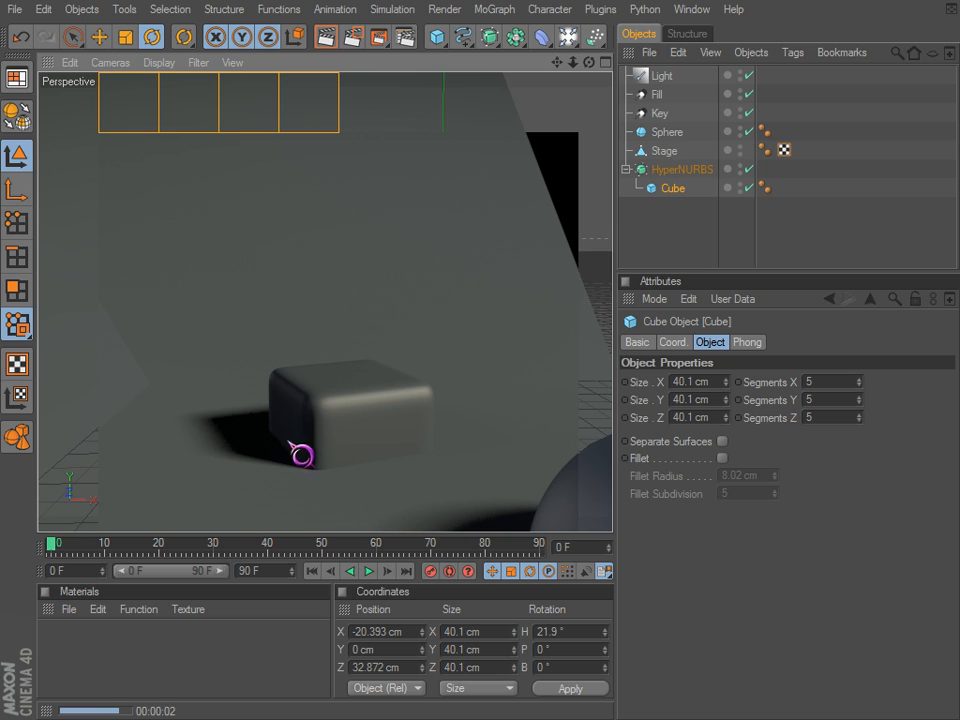
left_click_drag(421, 418, 553, 454, "alt")
left_click(336, 311)
Examine the placement of the fill, key and additional lights around the stage from several distances and angles.
left_click_drag(336, 311, 531, 311, "alt")
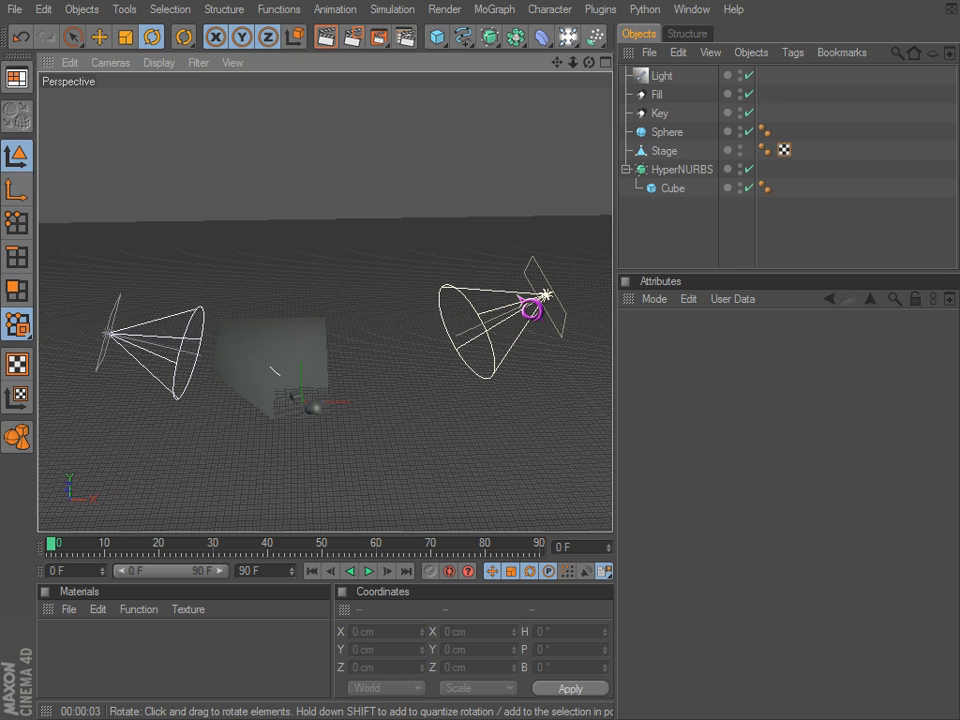
left_click(73, 37)
left_click(120, 350)
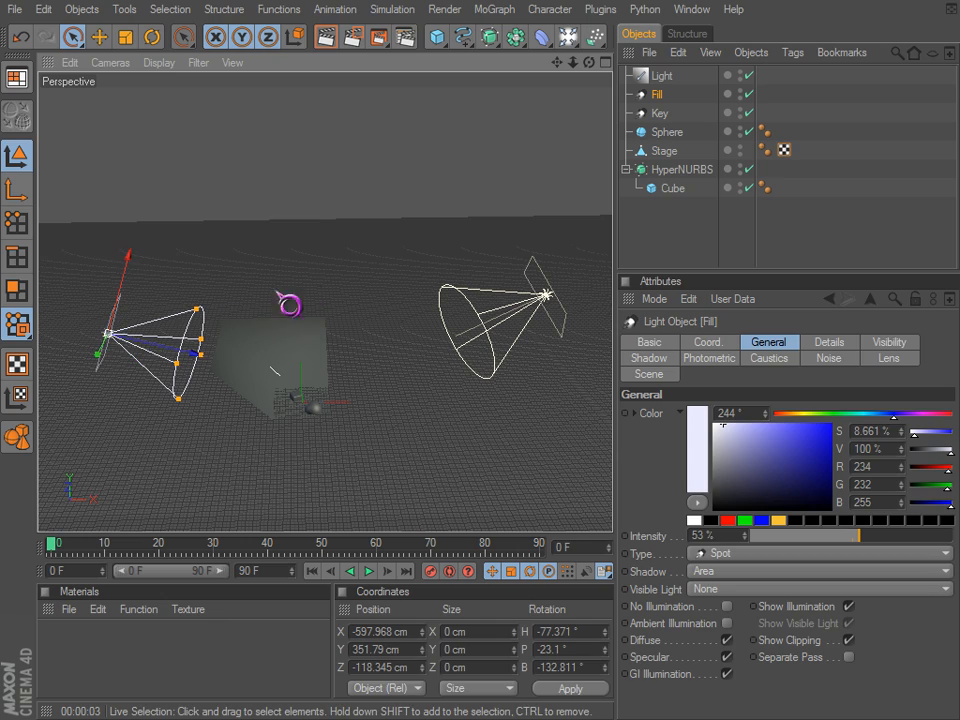
left_click(353, 240)
scroll(314, 343, "up", 2)
left_click_drag(549, 455, 298, 407, "alt")
left_click(287, 410)
left_click_drag(533, 441, 380, 280, "alt")
left_click(380, 280)
left_click_drag(291, 416, 313, 390, "alt")
right_click_drag(313, 390, 427, 315, "alt")
middle_click_drag(437, 368, 300, 376, "alt")
right_click_drag(306, 431, 400, 431, "alt")
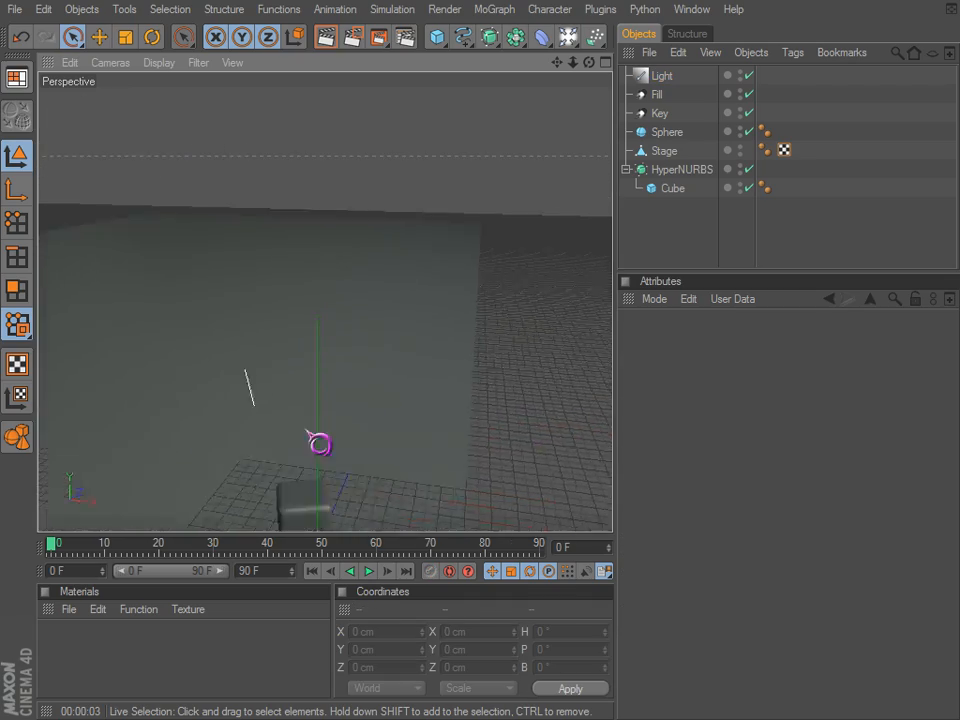
middle_click_drag(288, 457, 363, 340, "alt")
left_click_drag(276, 437, 223, 287, "alt")
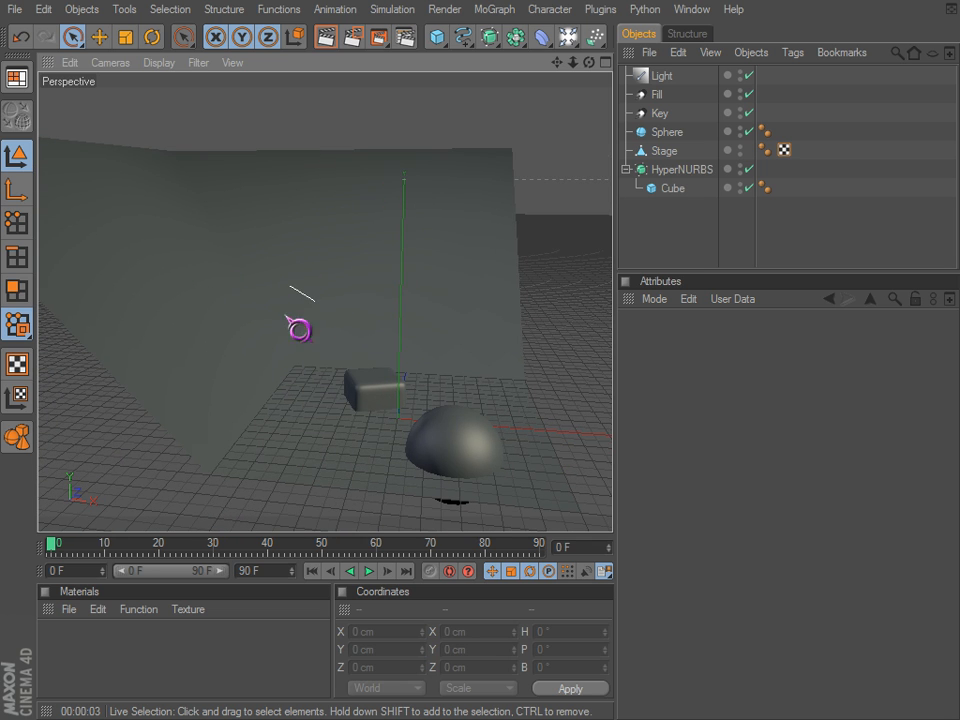
Select the infinite light behind the stage and add the Stage object to its scene exclusion list.
scroll(378, 337, "down", 10)
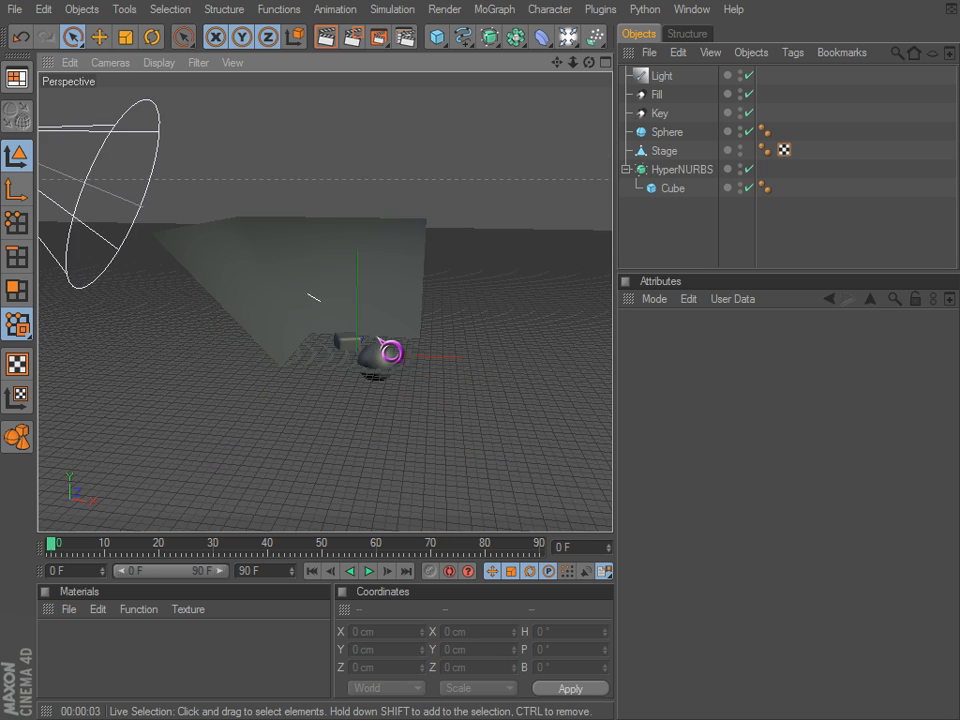
middle_click_drag(364, 319, 330, 381, "alt")
mouse_move(330, 381)
left_mouse_down("alt")
mouse_move(536, 439)
mouse_move(330, 388)
left_mouse_up("alt")
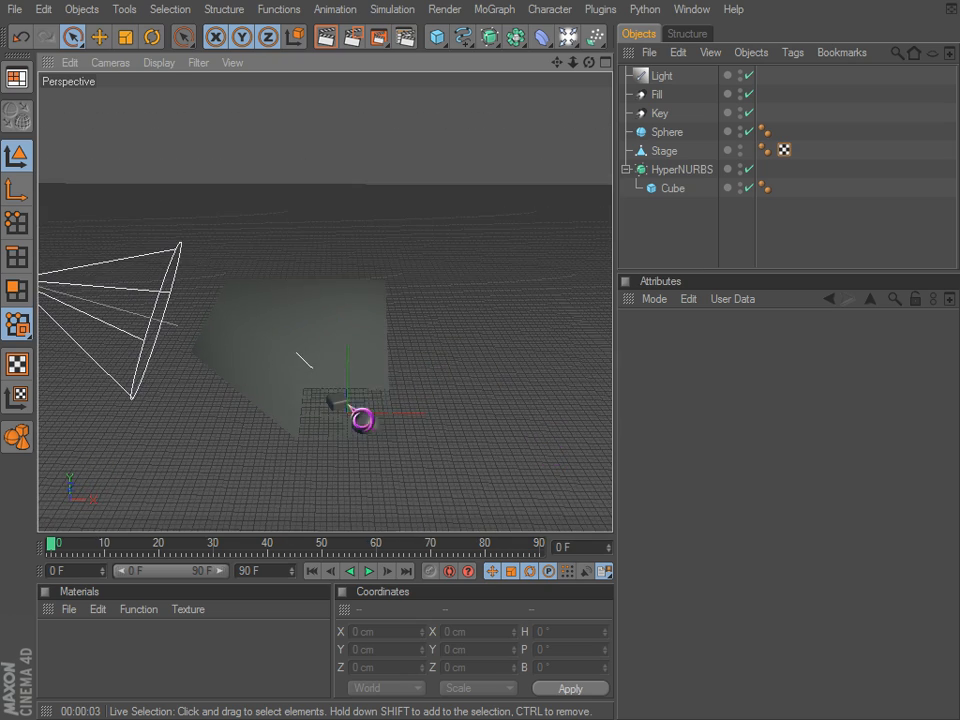
right_click_drag(330, 388, 381, 431, "alt")
left_click_drag(330, 445, 386, 379, "alt")
left_click(170, 398)
left_click_drag(184, 398, 551, 450, "alt")
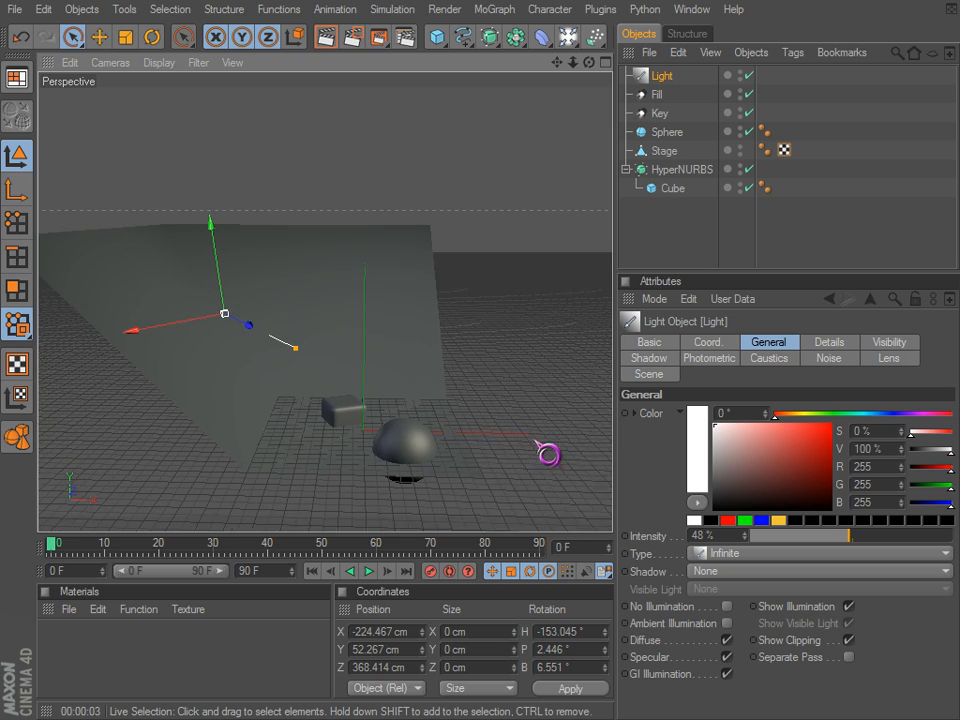
left_click(649, 376)
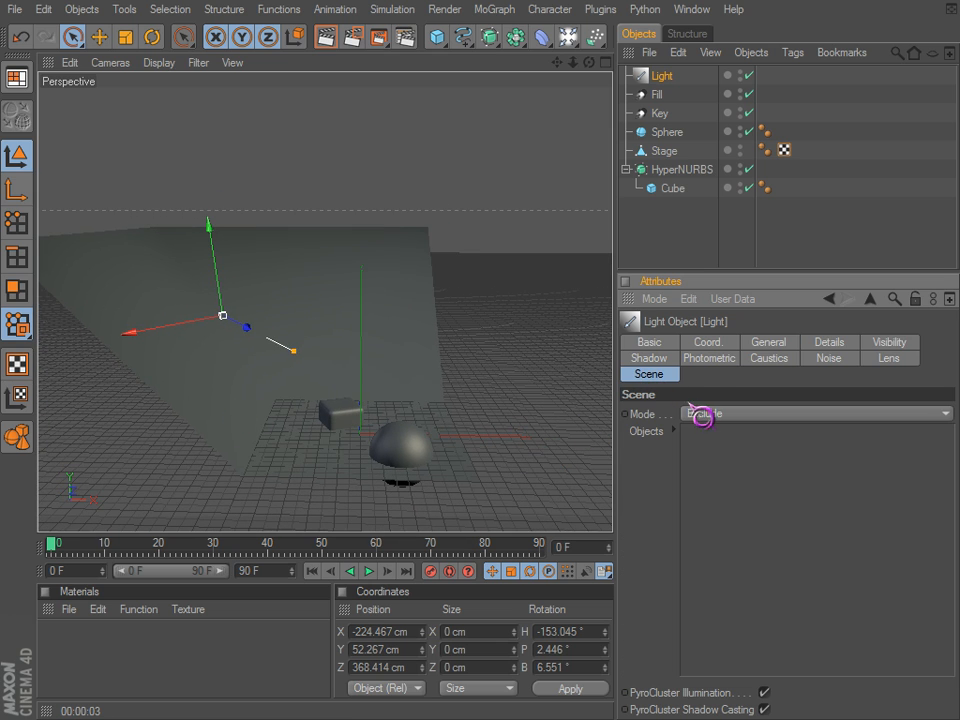
left_click_drag(664, 152, 770, 503)
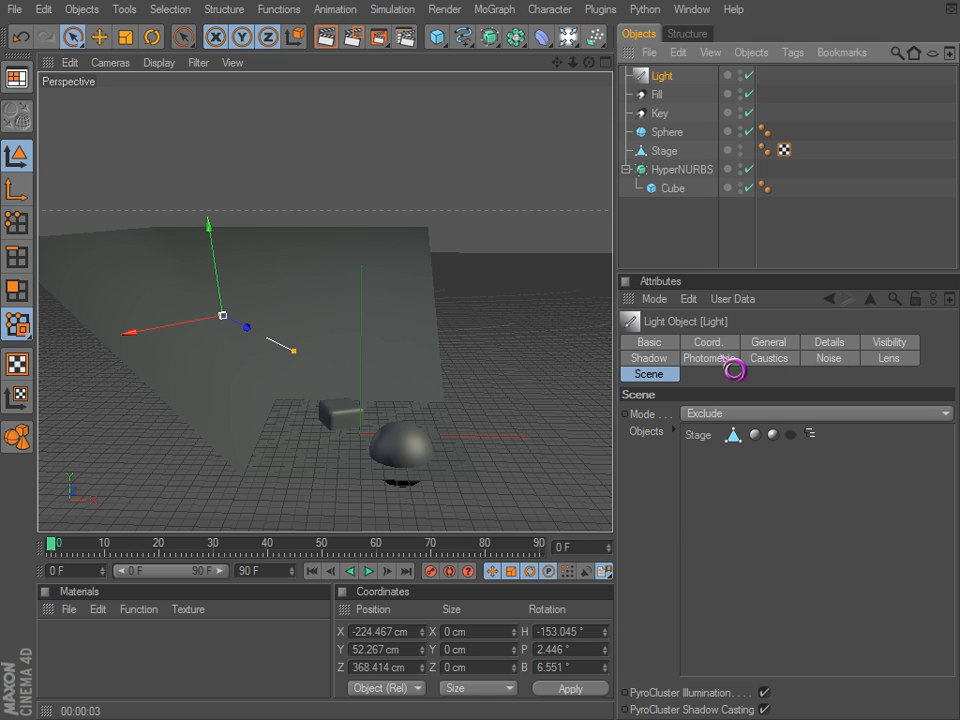
Set the infinite light's shadow type to Area and render the stage from several angles.
left_click(650, 358)
left_click(711, 413)
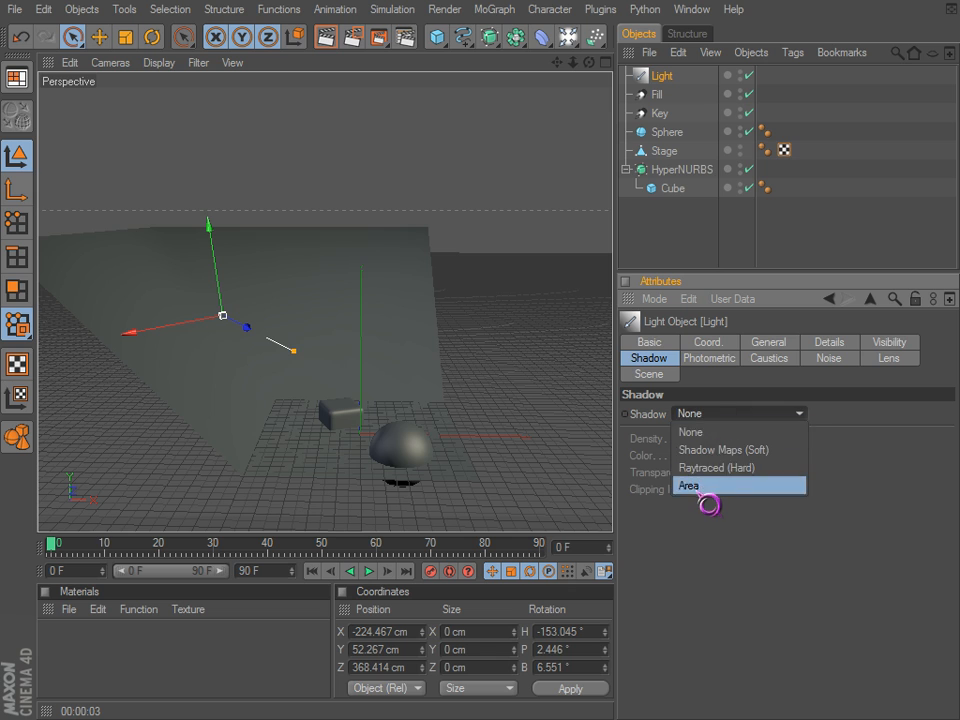
left_click(700, 487)
key("ctrl+r")
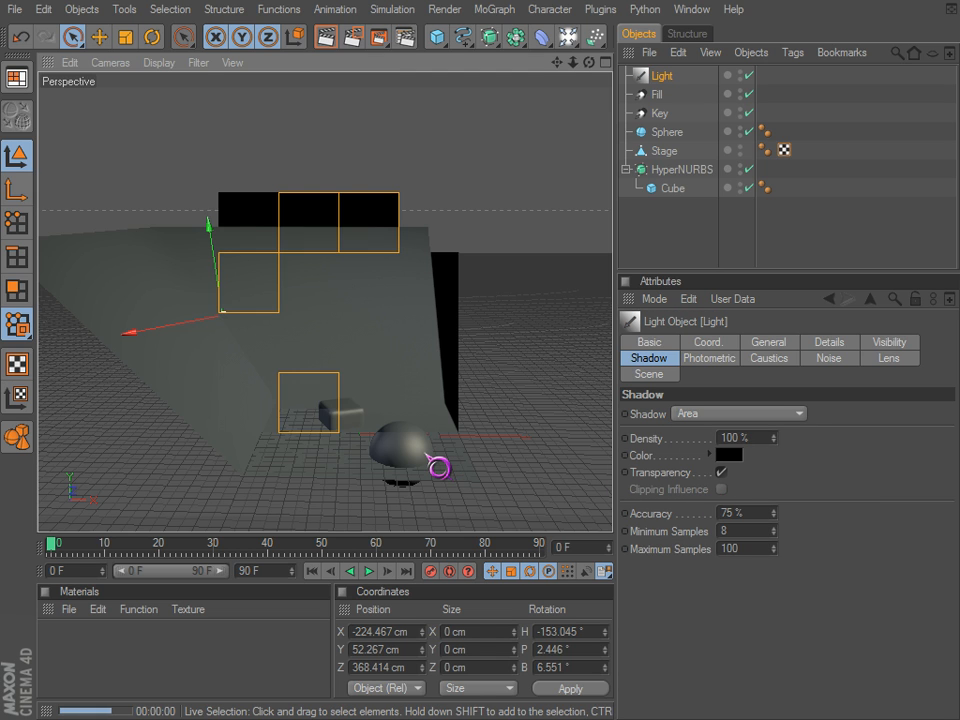
middle_click_drag(414, 472, 537, 440, "alt")
left_click_drag(537, 440, 392, 487, "alt")
key("ctrl+r")
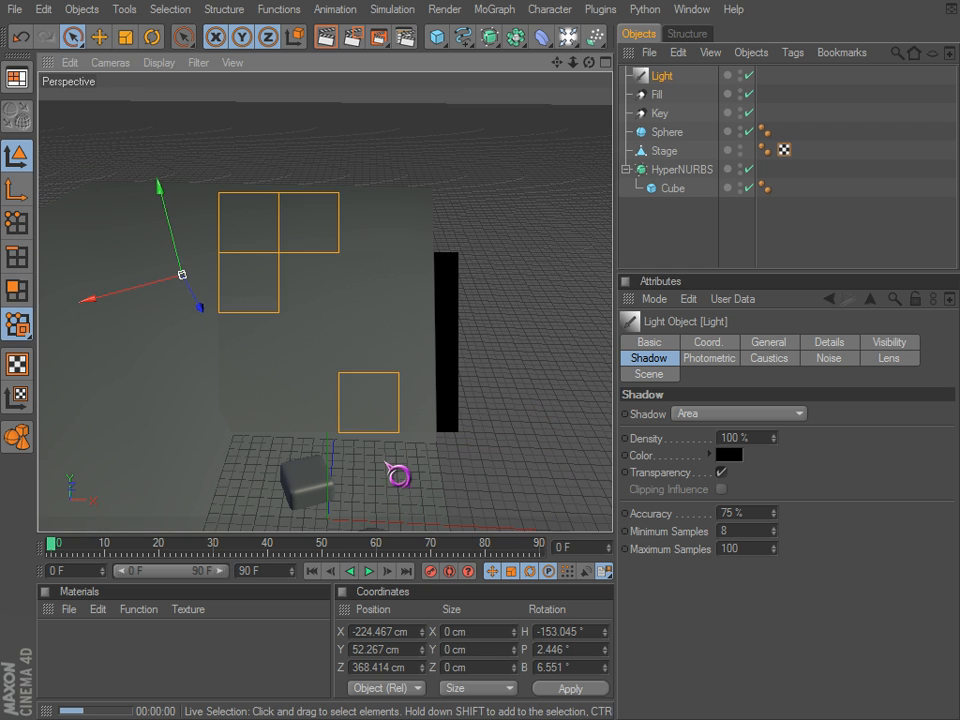
middle_click_drag(373, 463, 536, 441, "alt")
left_click_drag(536, 441, 536, 440, "alt")
middle_click_drag(536, 440, 358, 370, "alt")
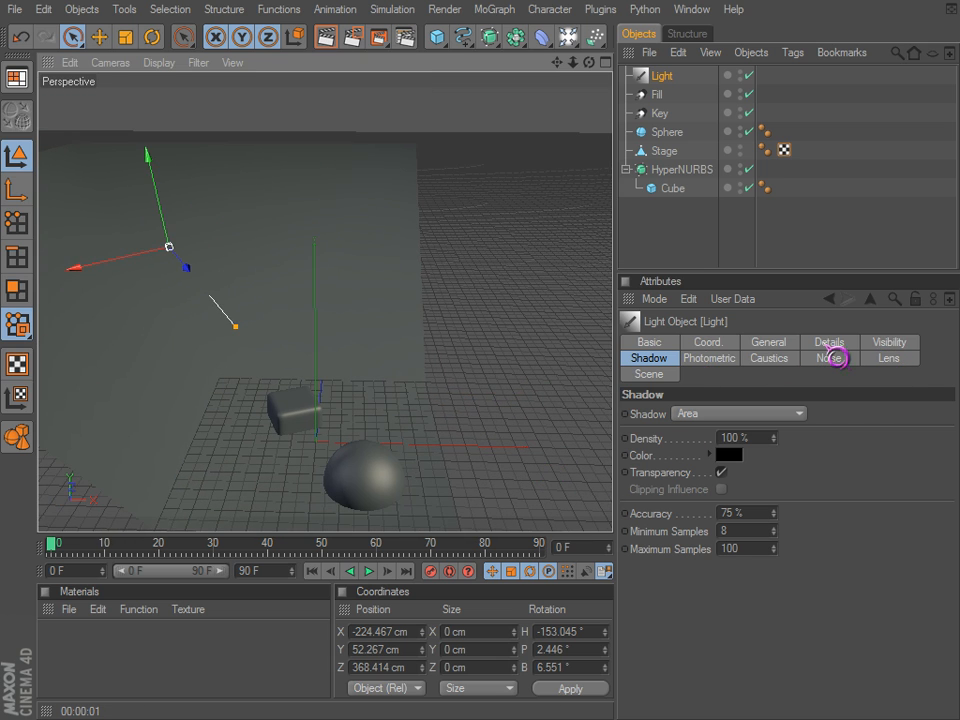
Test-render the scene with the third toggle of the Stage's exclusion entry switched, and restore that toggle.
left_click(665, 373)
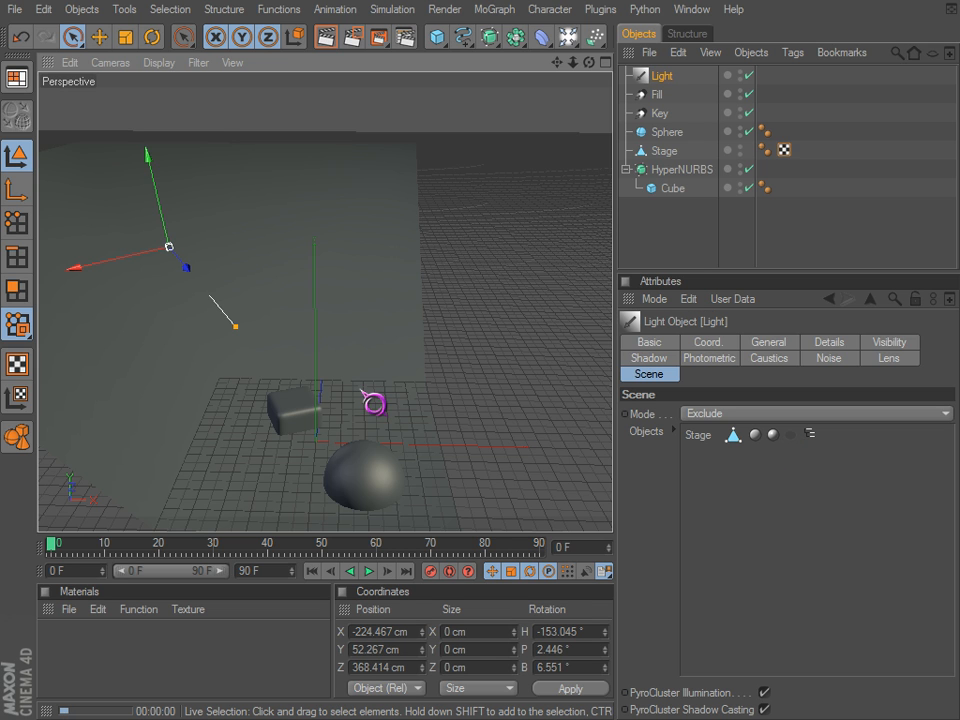
key("ctrl+r")
middle_click_drag(548, 452, 326, 373, "alt")
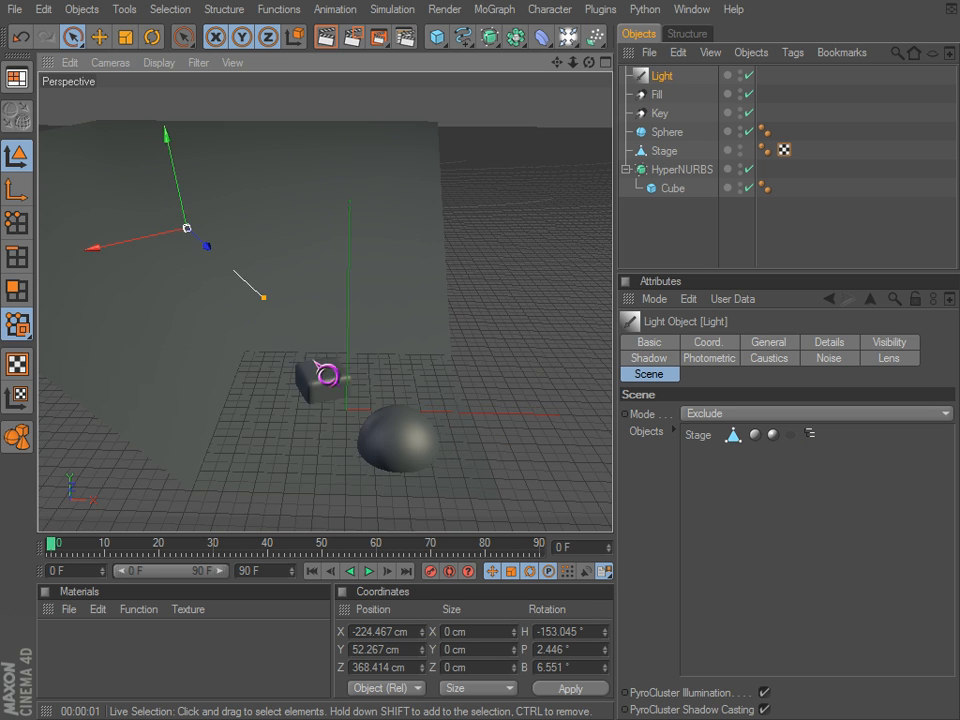
left_click_drag(326, 373, 362, 418, "alt")
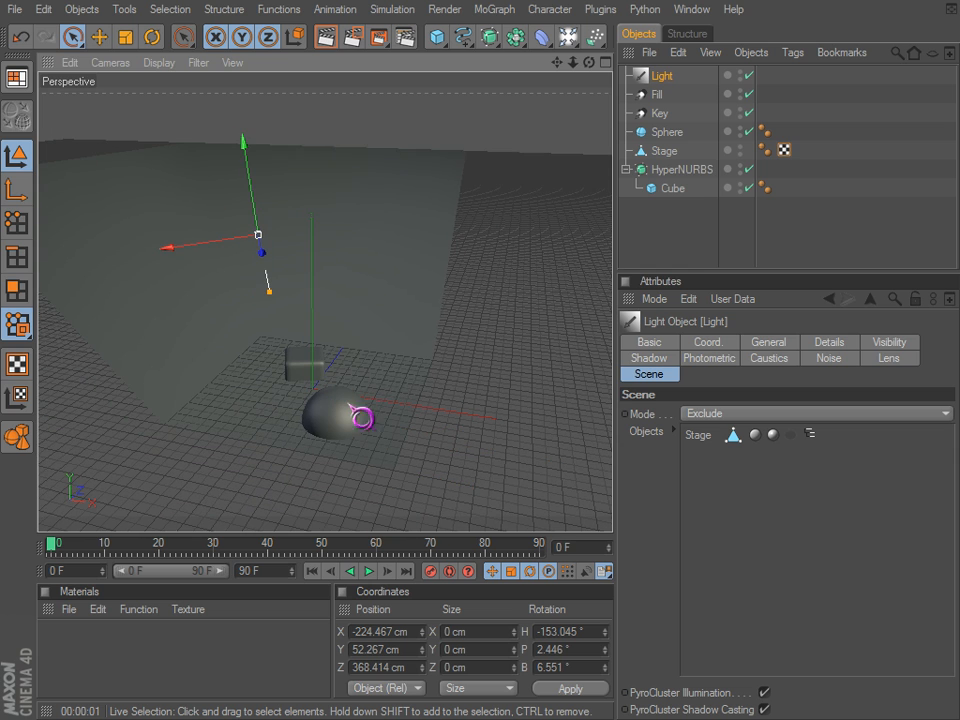
left_click(790, 437)
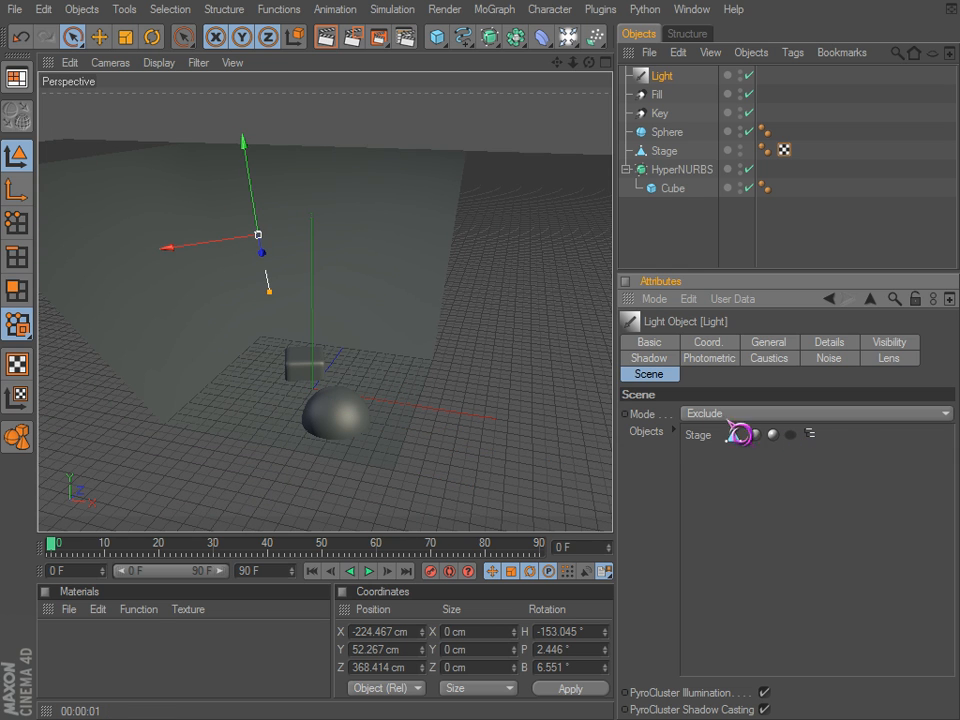
Try switching off the first two toggles of the Stage's entry in the light's exclusion list and render the scene.
left_click_drag(446, 405, 410, 383, "alt")
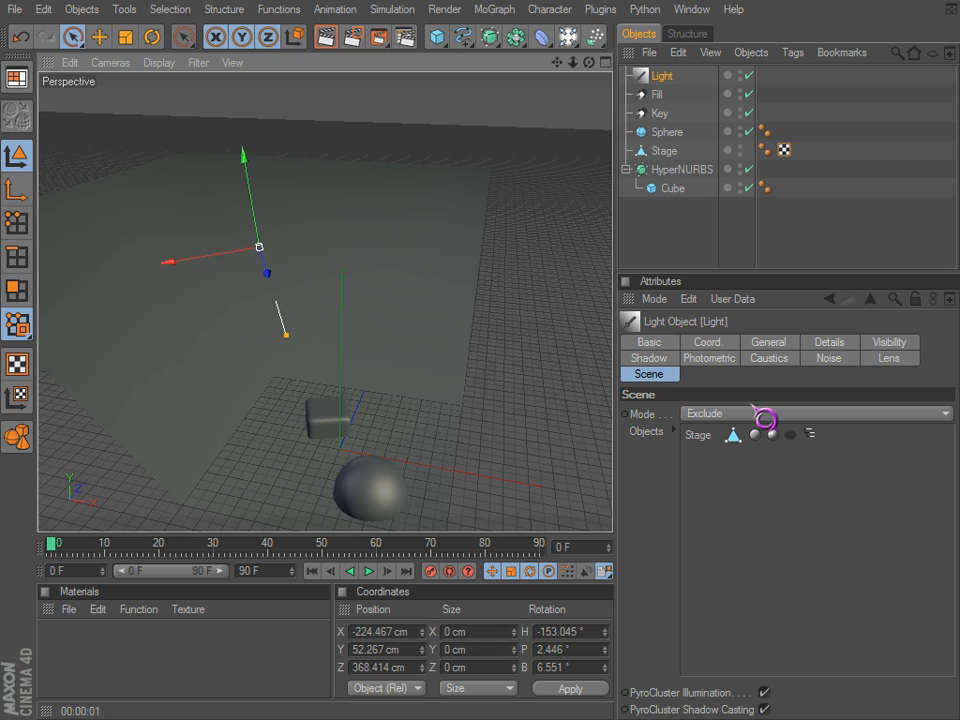
left_click(758, 437)
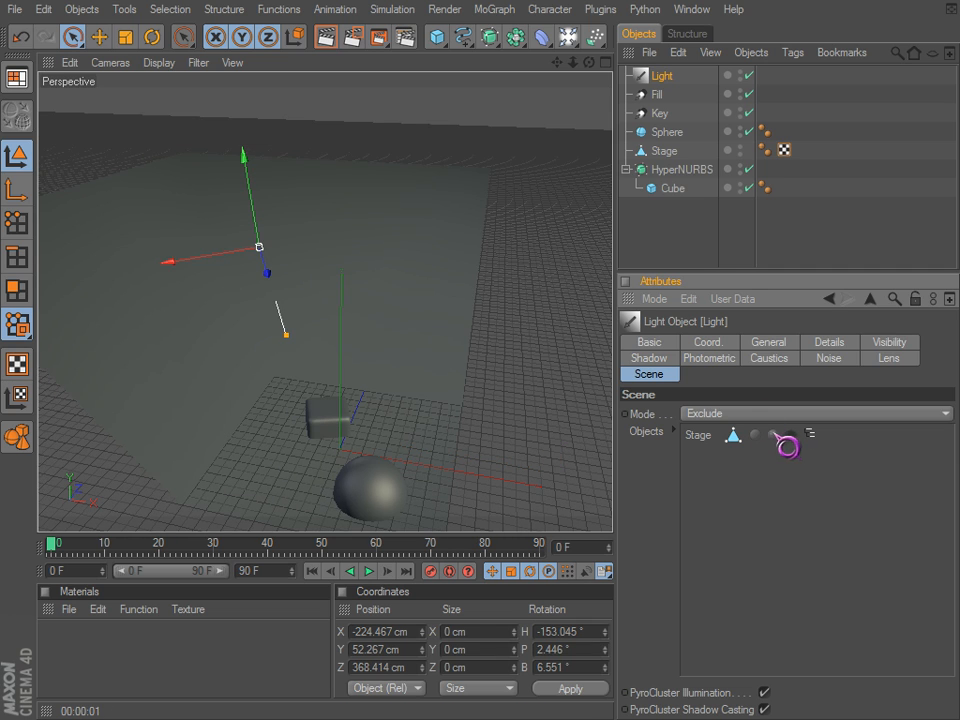
key("ctrl+r")
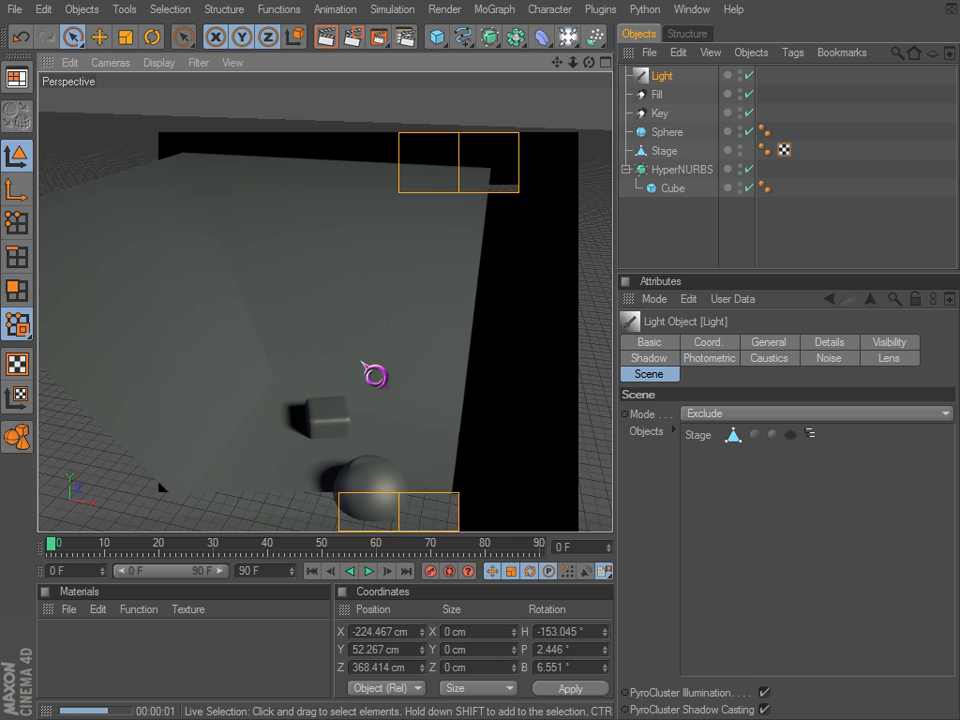
Select the Stage's floor polygon and split it off as a separate object.
left_click(664, 151)
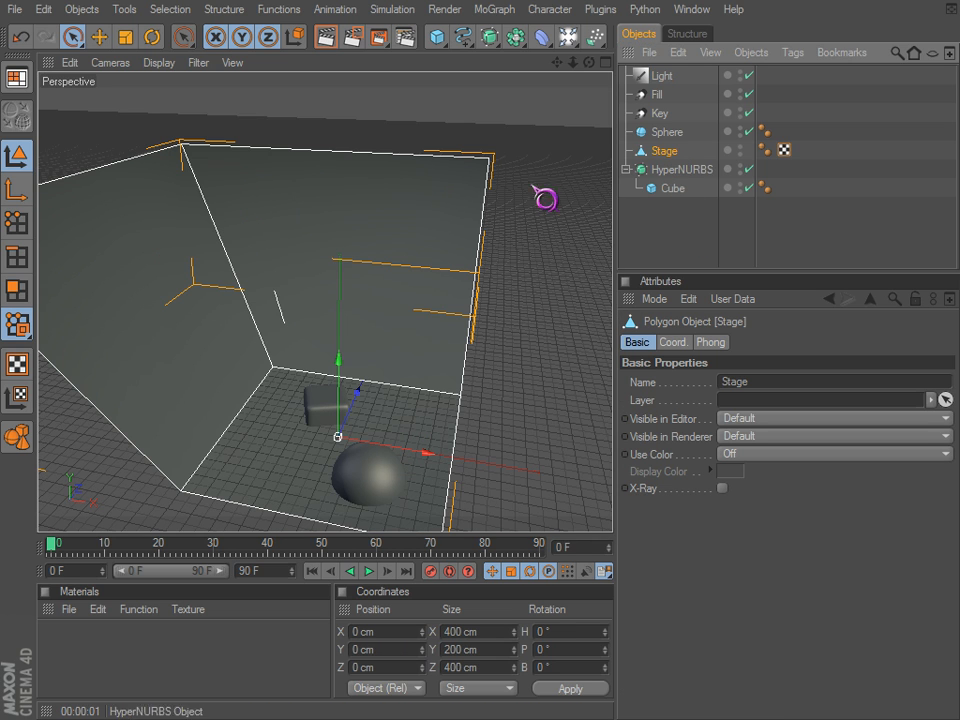
left_click(16, 290)
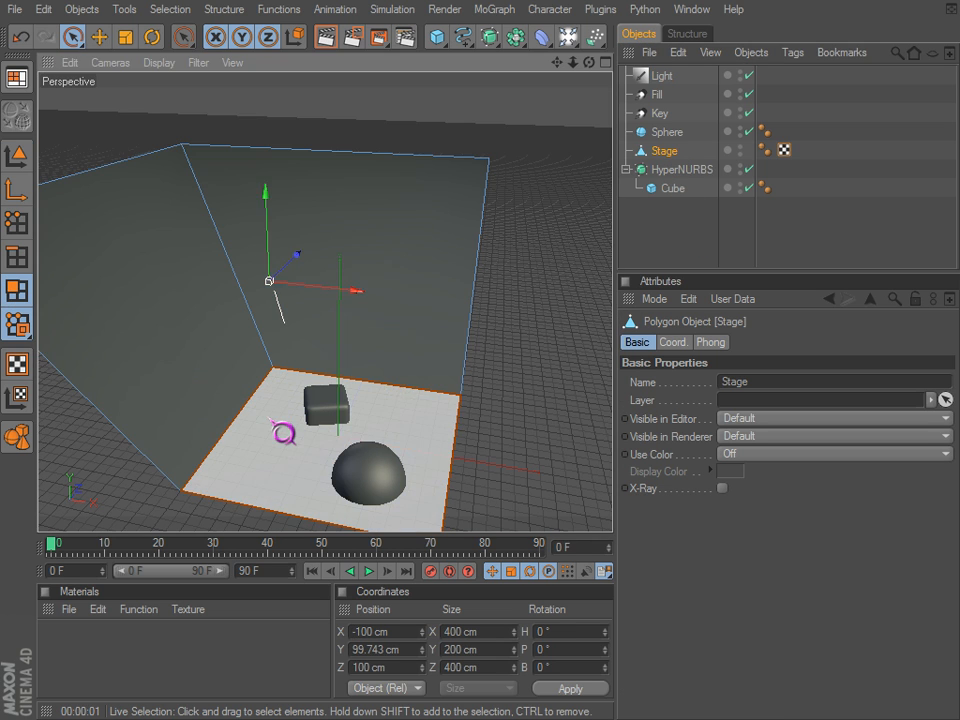
right_click(277, 292)
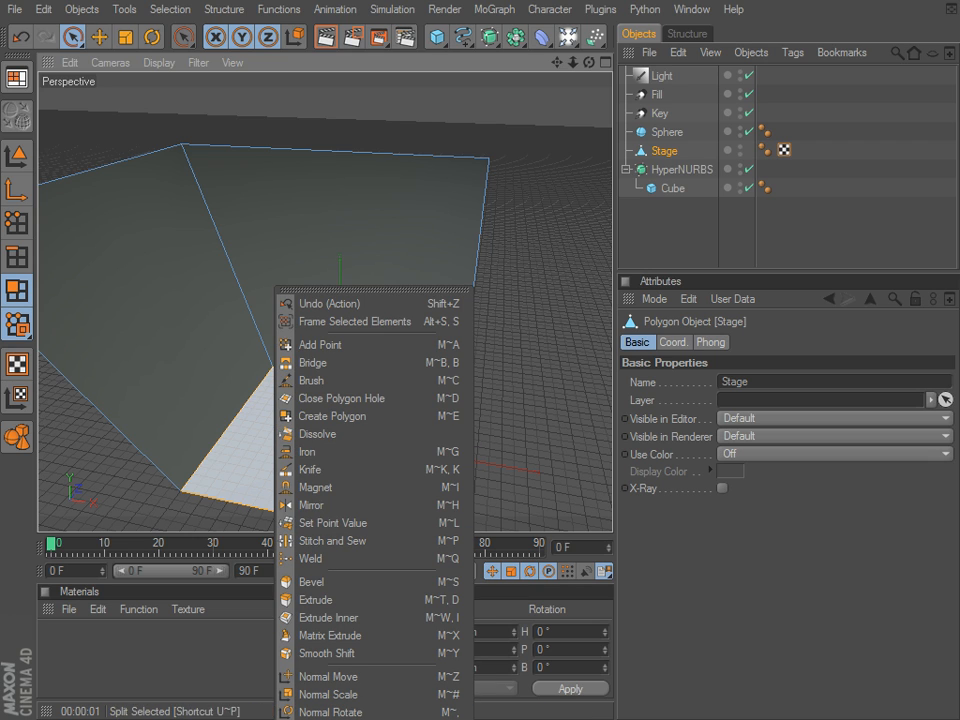
left_click(330, 716)
left_click(677, 226)
Delete the floor polygon from the original Stage, leaving only its walls, and check both Stage objects.
left_click(661, 157)
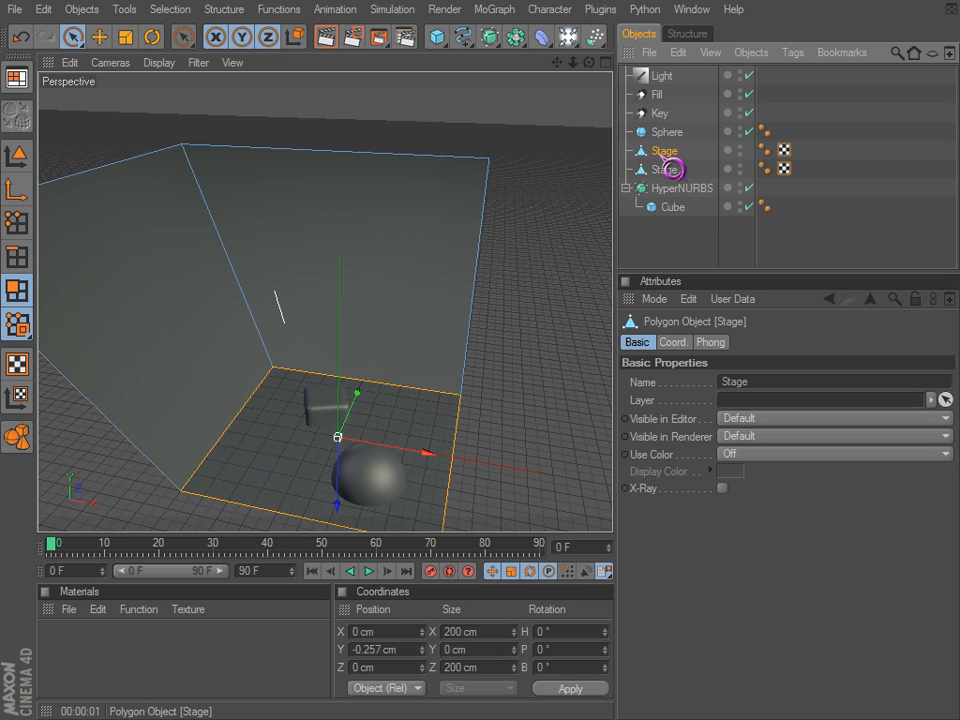
left_click(666, 172)
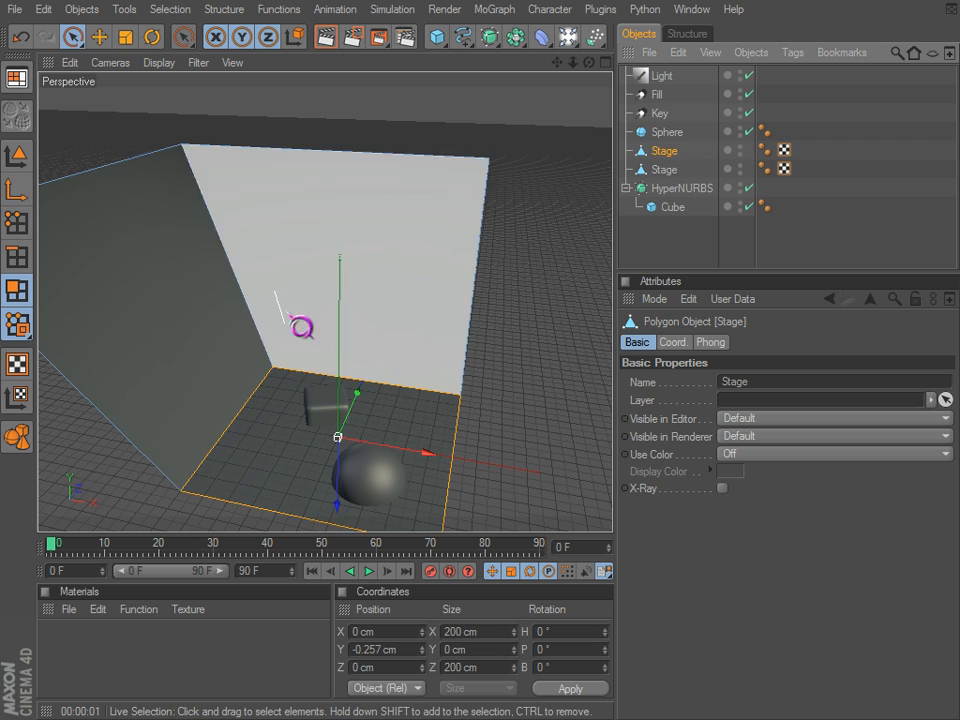
left_click(190, 283)
left_click(285, 453)
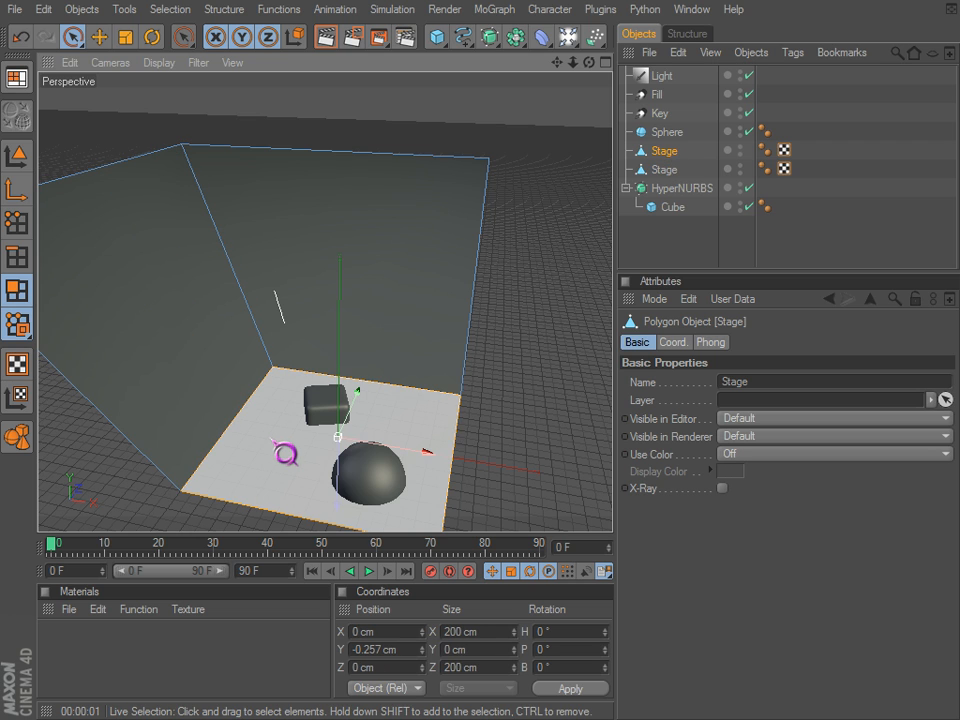
left_click(665, 172)
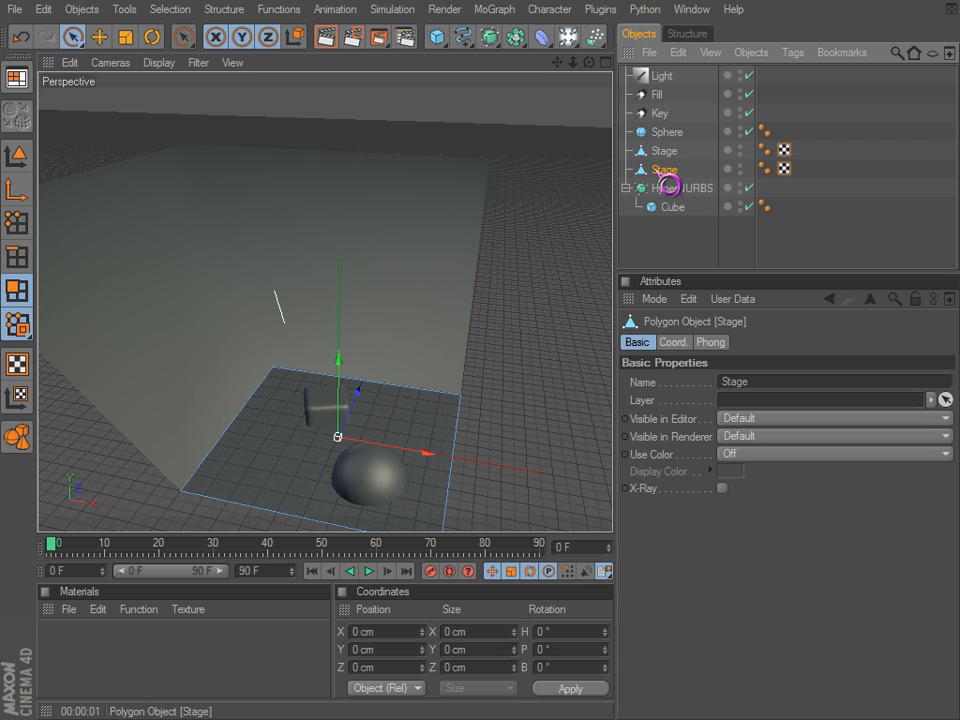
left_click(663, 152)
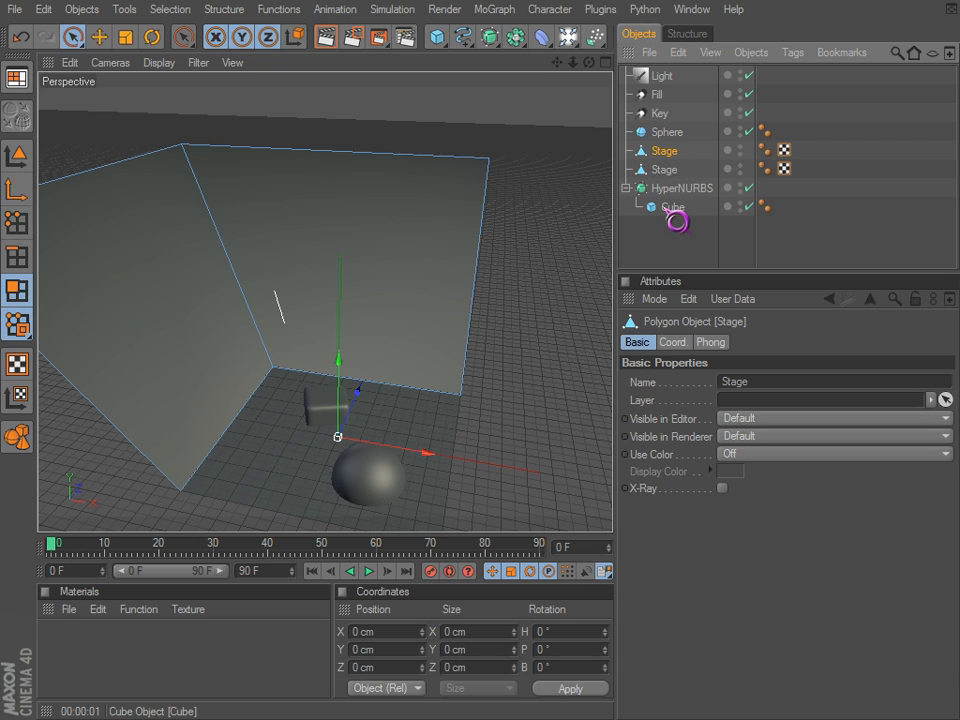
Remove the existing Stage entry from the infinite light's exclusion list.
left_click(660, 113)
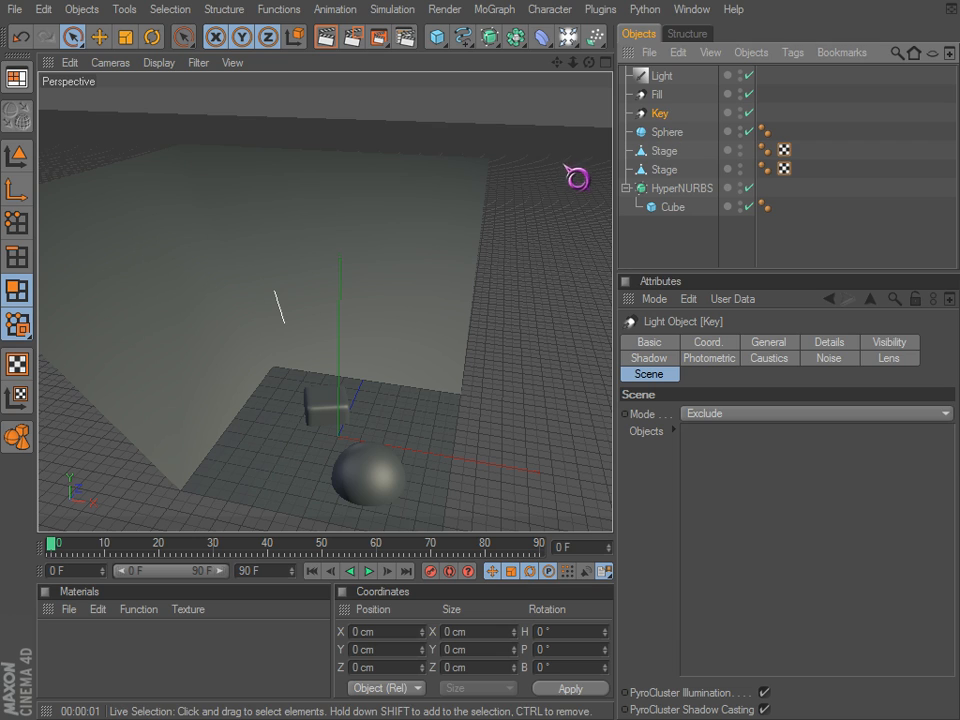
left_click(660, 80)
left_click(655, 118)
left_click(658, 79)
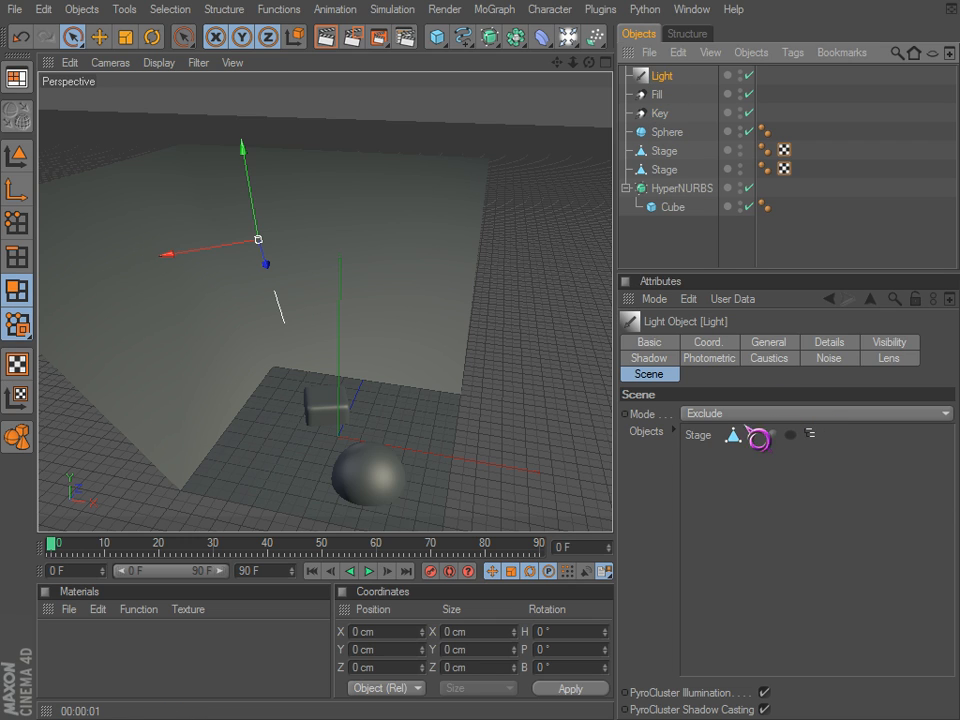
left_click(699, 439)
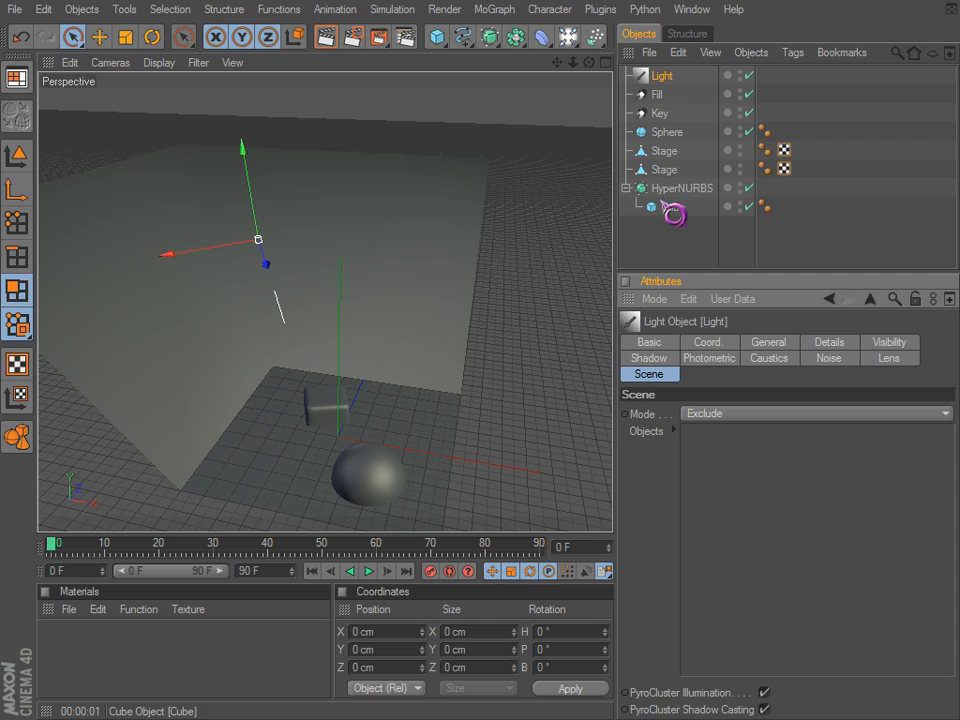
Identify the walls-only Stage object and add it to the infinite light's exclusion list.
left_click(664, 171)
left_click(662, 154)
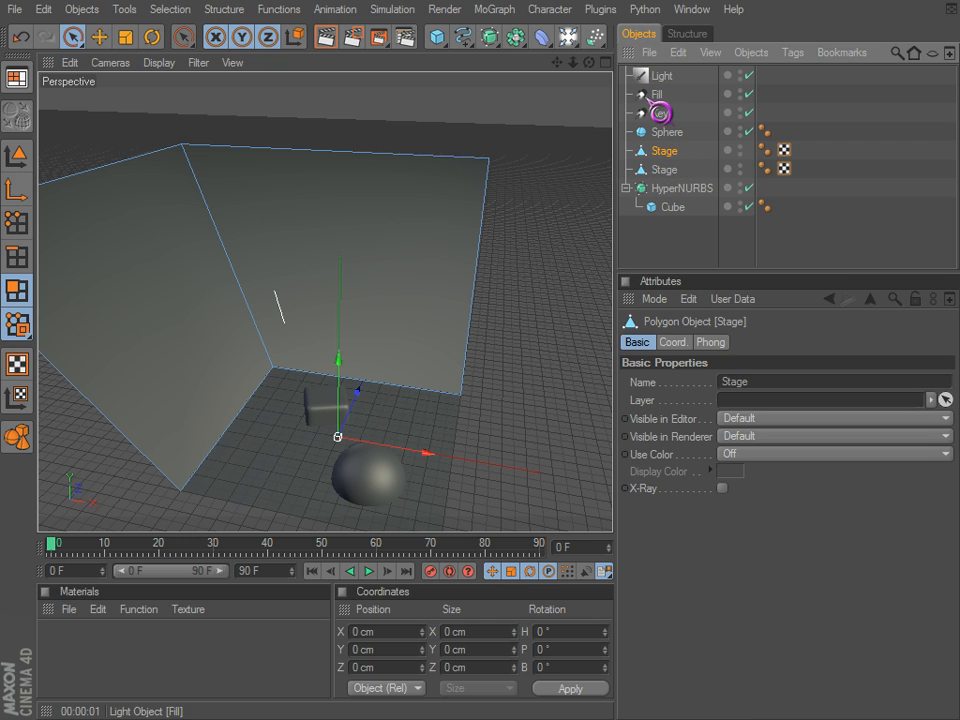
left_click(660, 76)
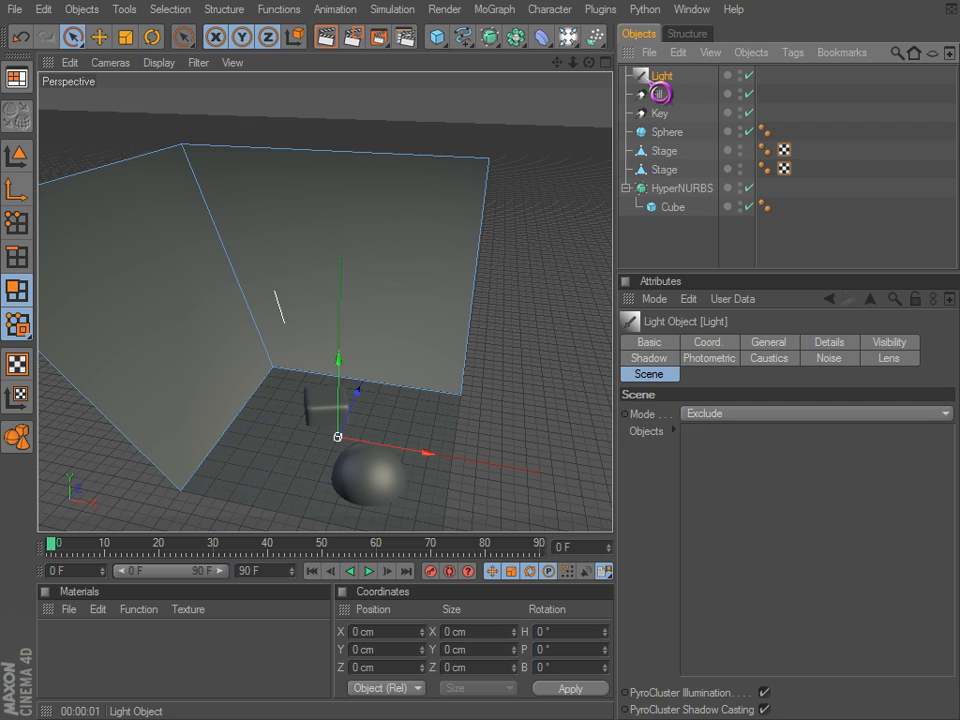
left_click_drag(734, 503, 732, 501)
Render the split stage with the new exclusion, clear the object selection and view the scene closer.
left_click_drag(436, 442, 429, 416, "alt")
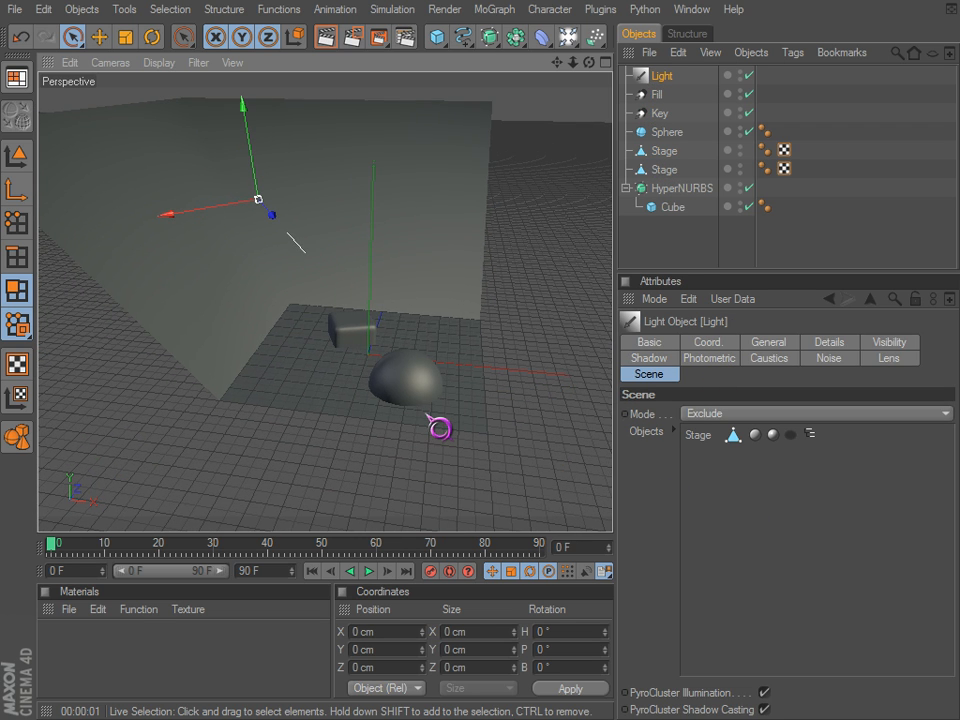
key("ctrl+r")
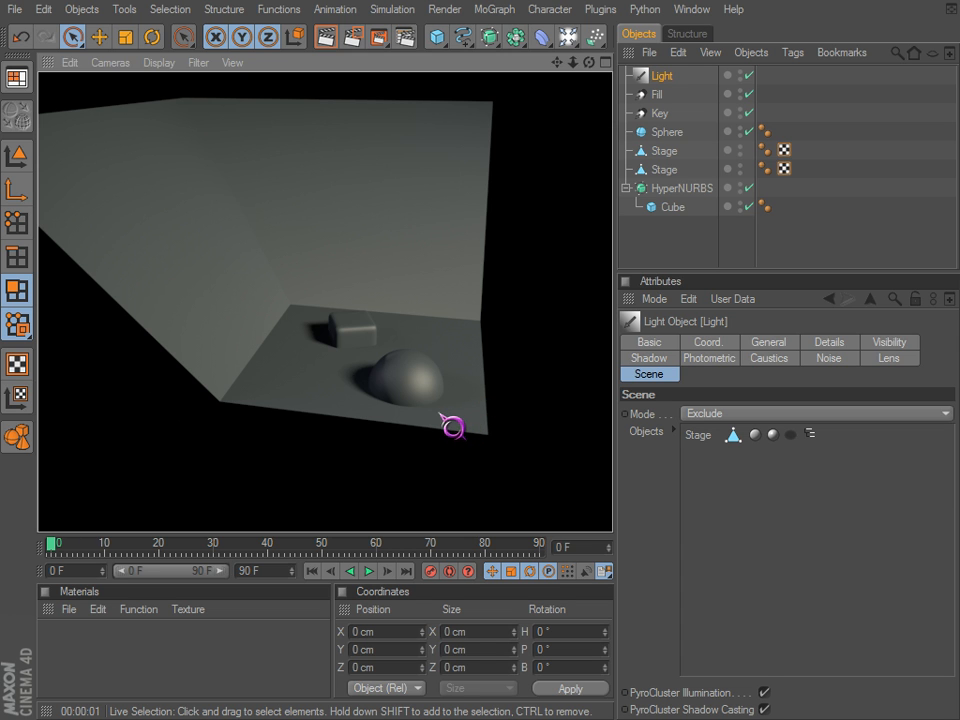
left_click_drag(395, 412, 585, 287, "alt")
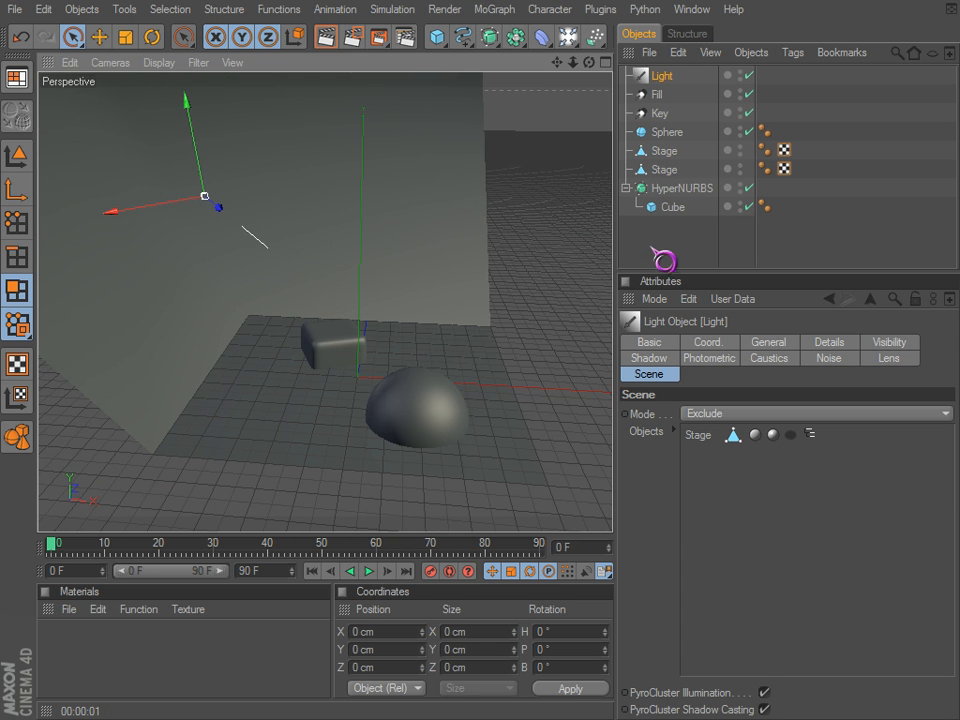
left_click(652, 245)
left_click_drag(467, 327, 549, 452, "alt")
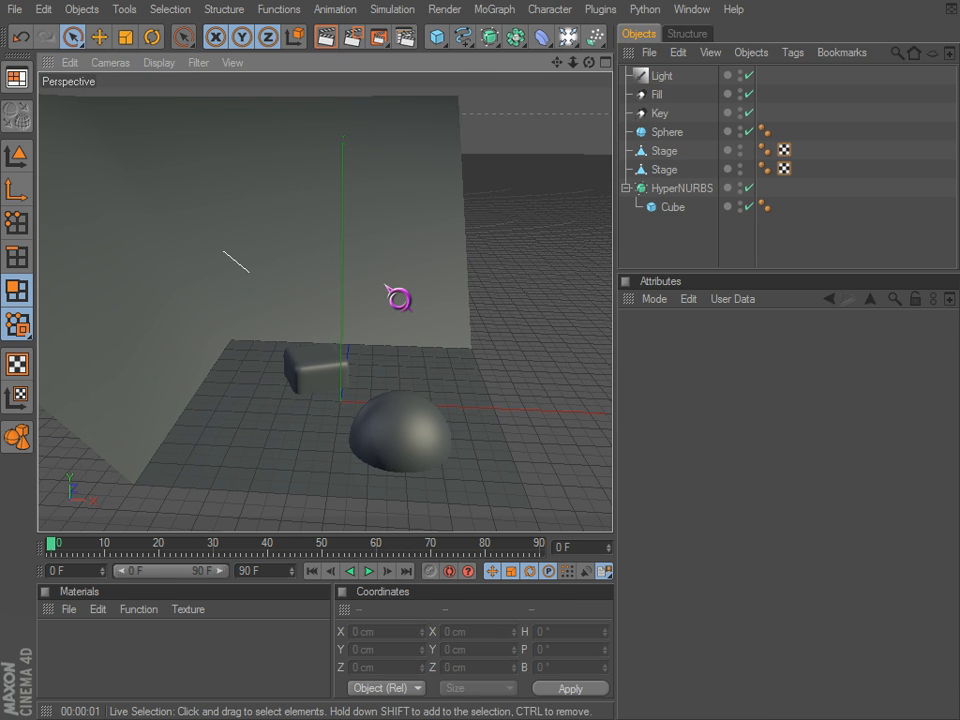